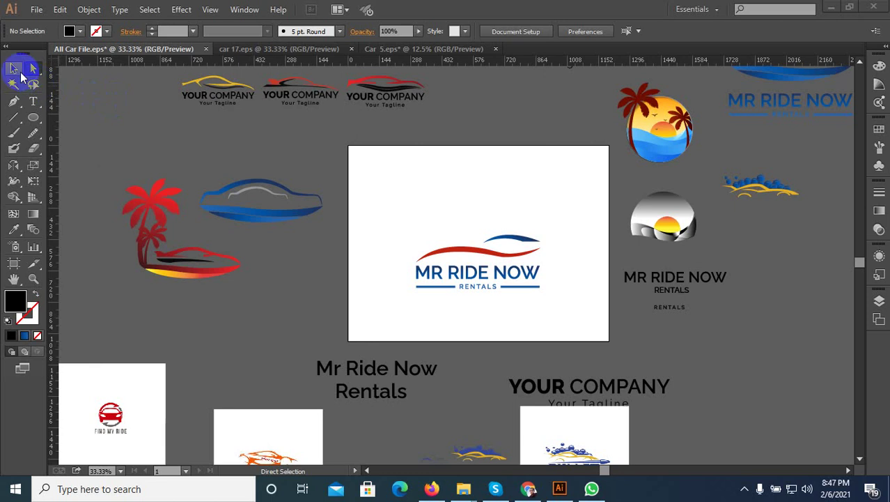
Step: Replace car 17's blue car swoosh with the red-and-blue MR RIDE NOW swoosh
scroll(385, 292, down, 2)
scroll(507, 268, up, 3)
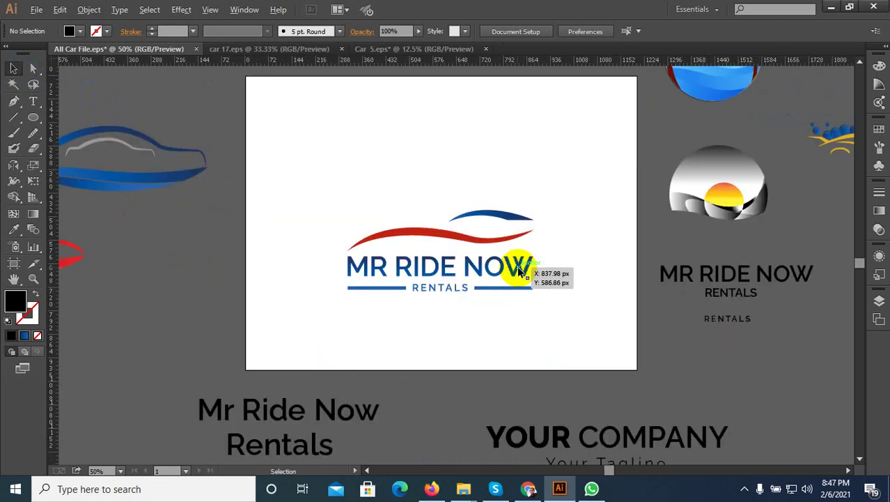
drag(568, 249, 423, 182)
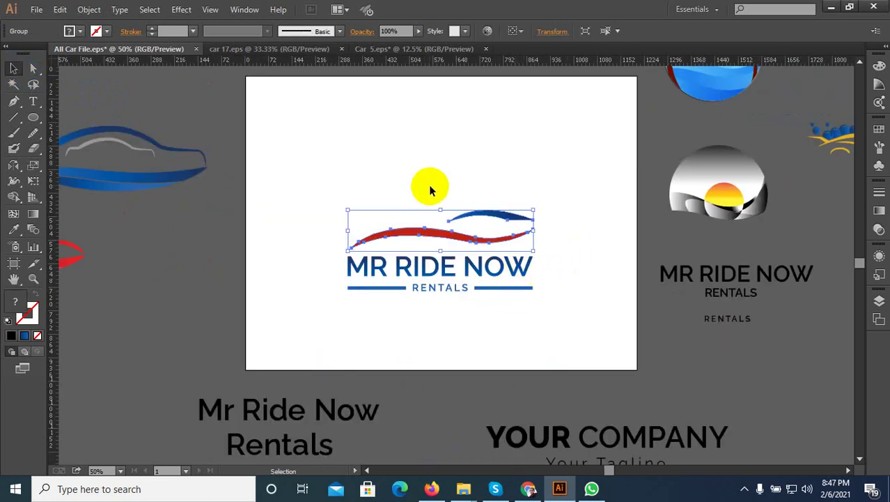
click(257, 48)
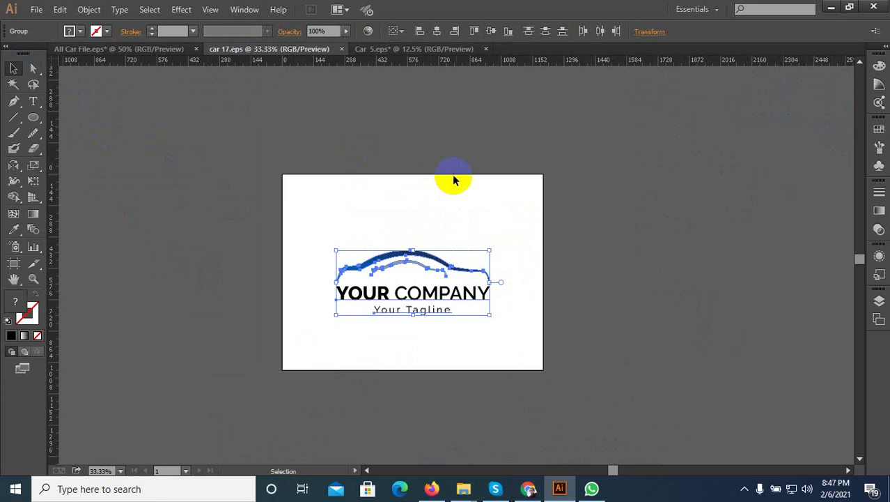
drag(487, 193, 369, 273)
key(Delete)
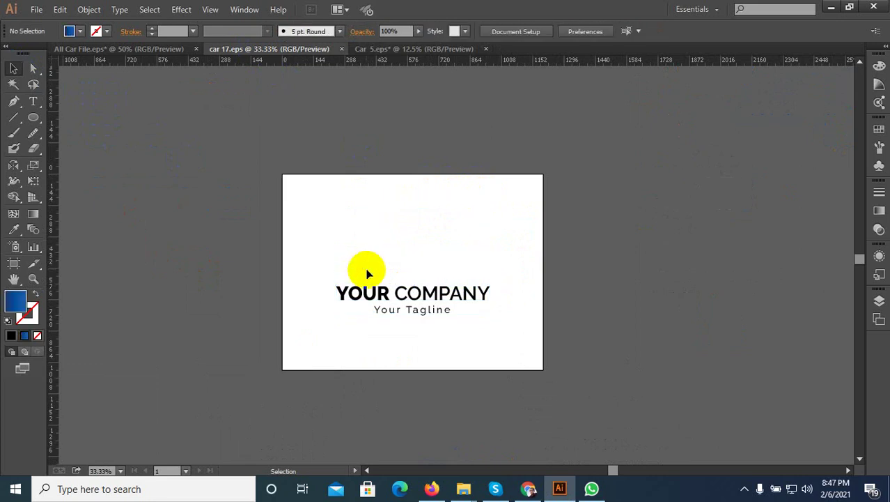
key(ctrl+v)
Step: Enlarge the pasted swoosh and centre it horizontally over YOUR COMPANY
key(ctrl+plus)
key(ctrl+plus)
drag(435, 267, 336, 251)
drag(524, 276, 534, 278)
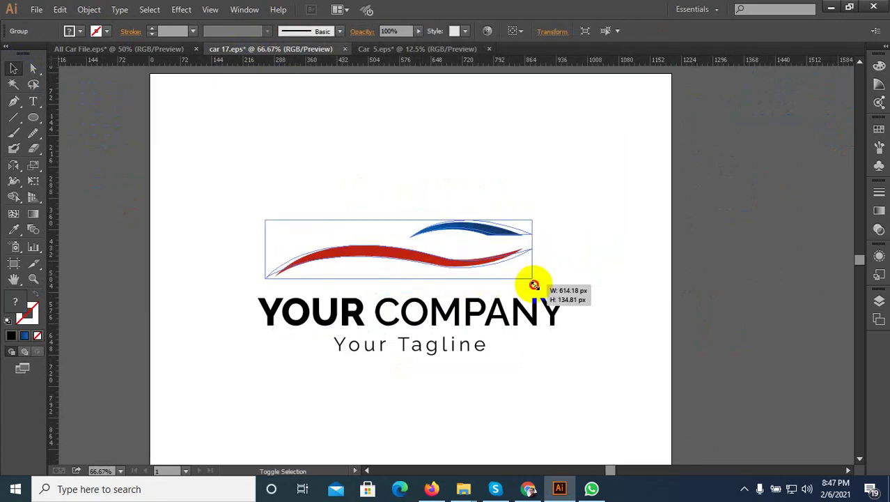
right_click(493, 234)
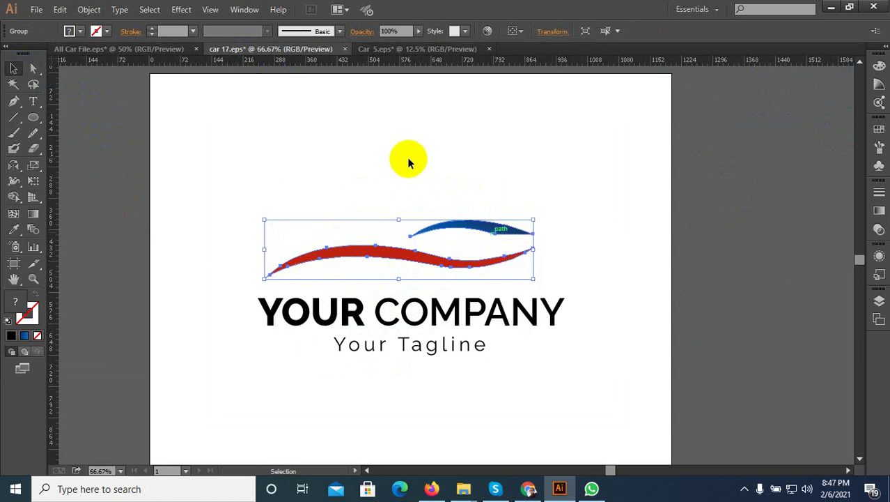
drag(408, 158, 387, 373)
click(436, 30)
key(ctrl+shift+a)
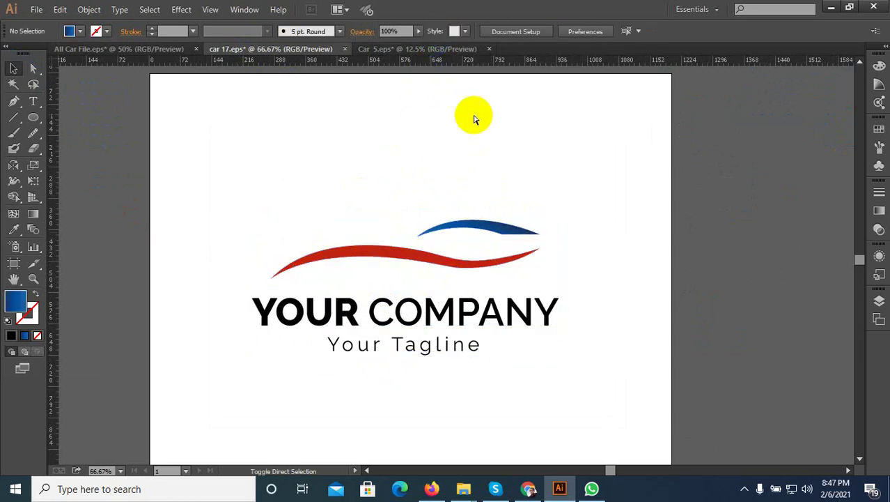
Step: Save the logo as an EPS file named 'car 18', accepting the EPS options
key(ctrl+shift+s)
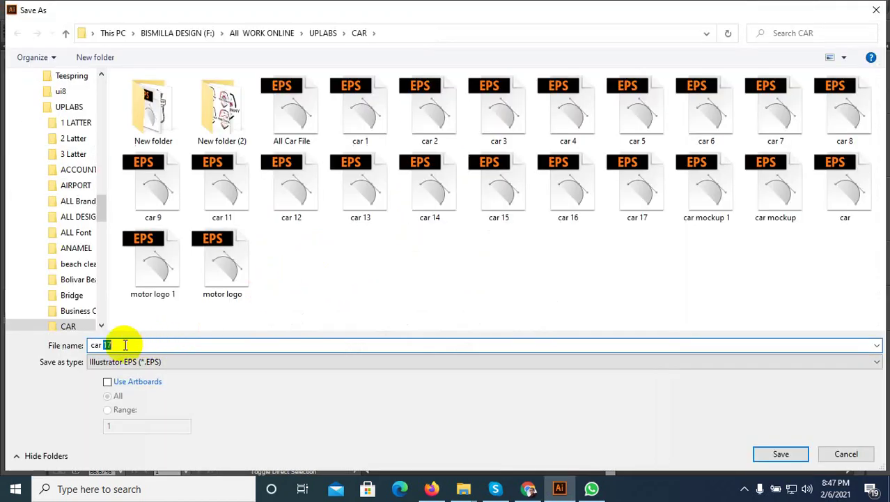
drag(109, 345, 184, 345)
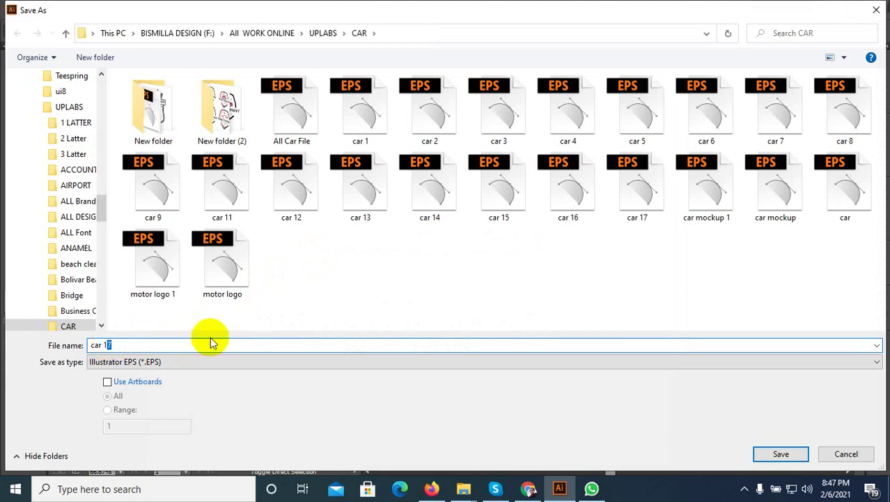
text(8)
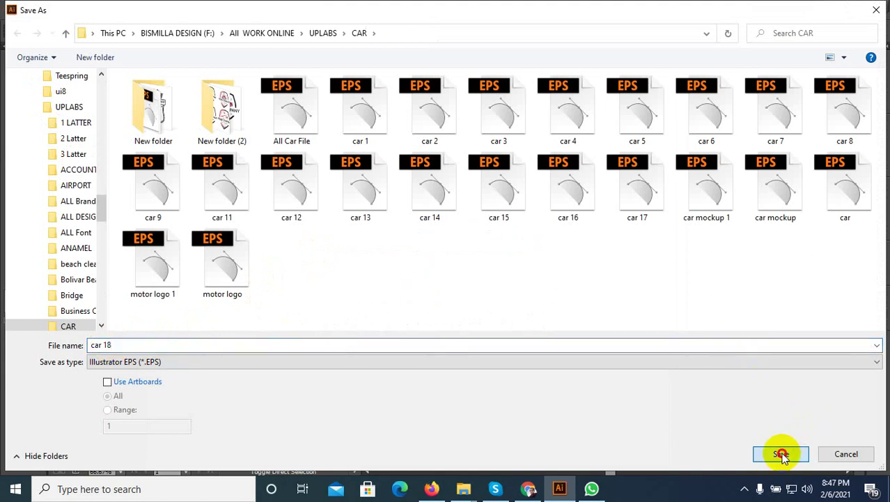
click(781, 454)
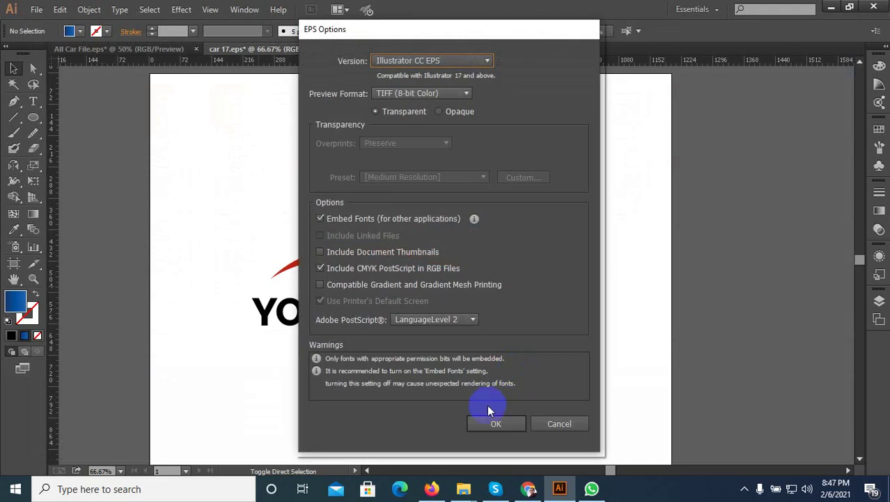
click(492, 425)
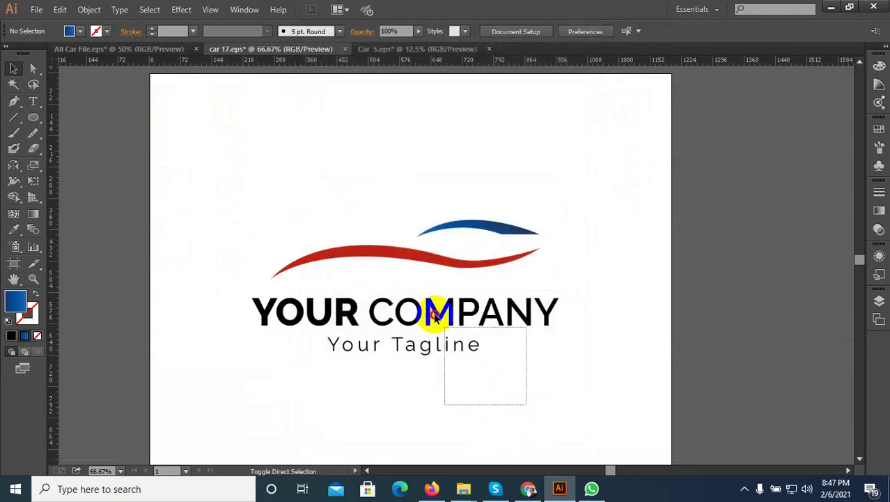
Step: Paste and enlarge the swoosh logo in Car 5, converting its text to outlines
click(424, 48)
key(ctrl+v)
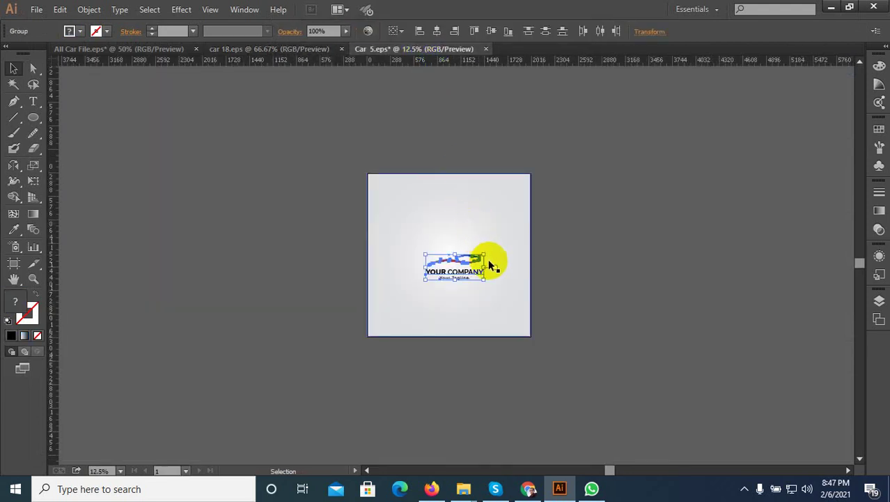
mouse_move(487, 282)
mouse_down()
mouse_move(510, 298)
mouse_move(491, 265)
mouse_up()
click(120, 10)
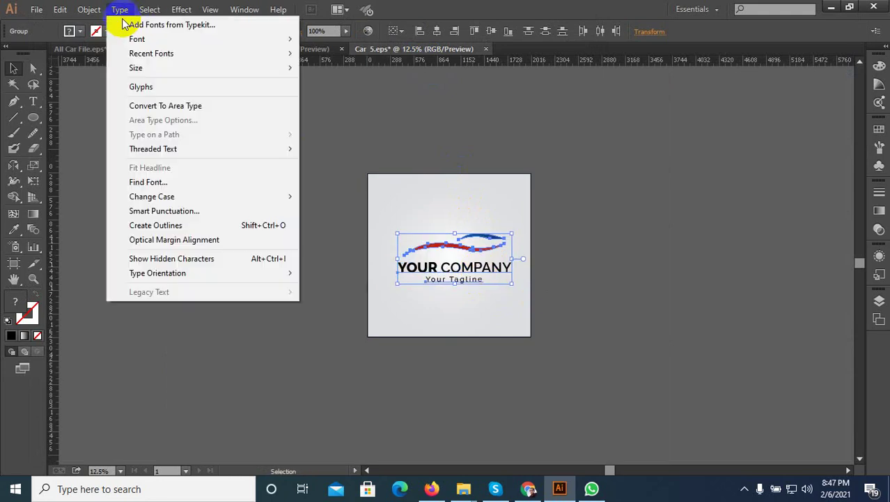
click(299, 225)
Step: Save Car 5 as 'Car 6' in Illustrator 10 EPS format, then remove the logo
key(ctrl+shift+s)
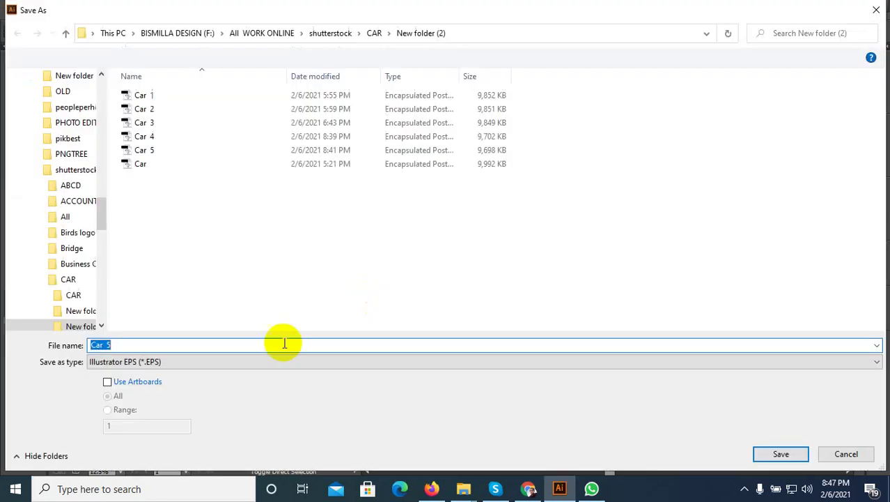
click(158, 345)
text(6)
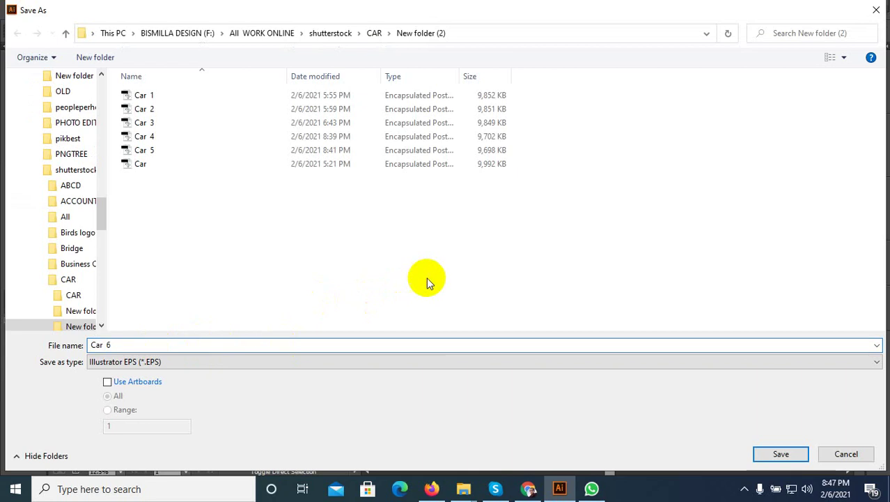
click(765, 454)
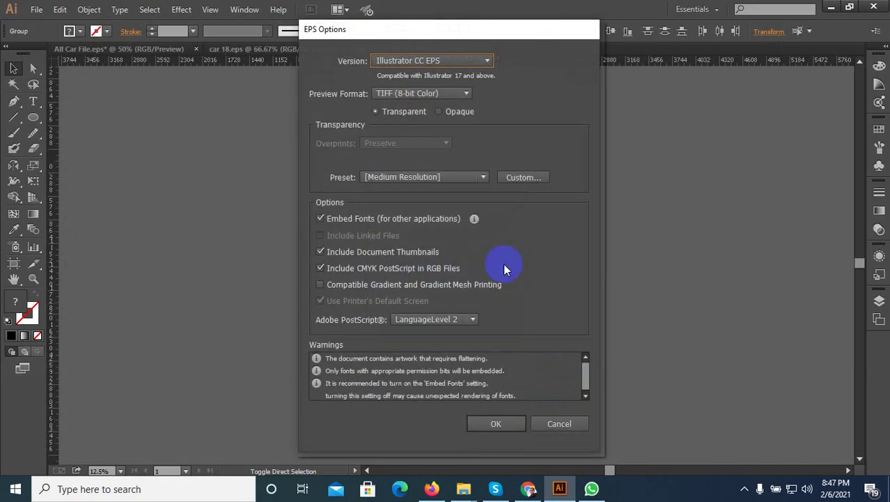
click(446, 61)
click(433, 191)
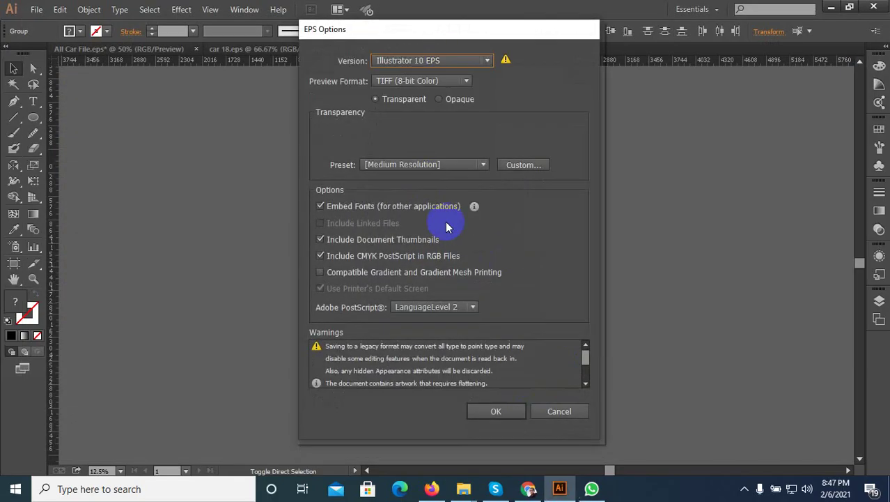
click(494, 411)
click(508, 265)
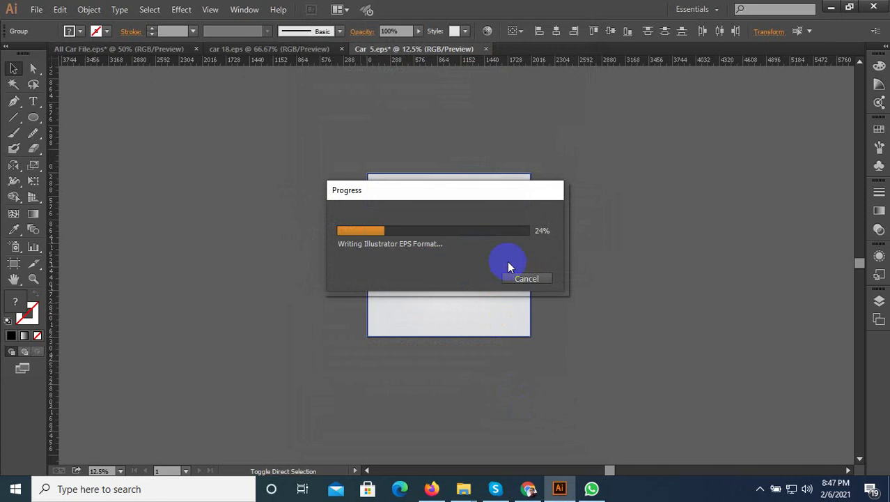
key(Delete)
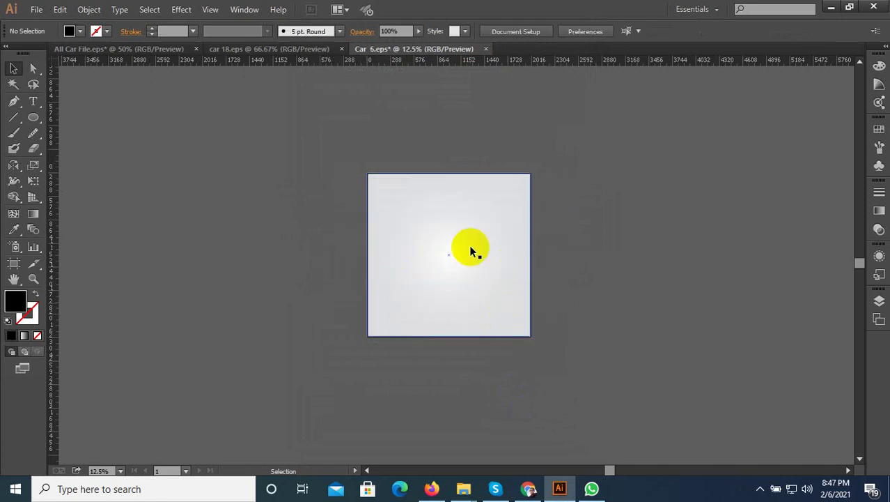
Step: In All Car File, move the swoosh group off the artboard and delete the HONED logo
click(159, 51)
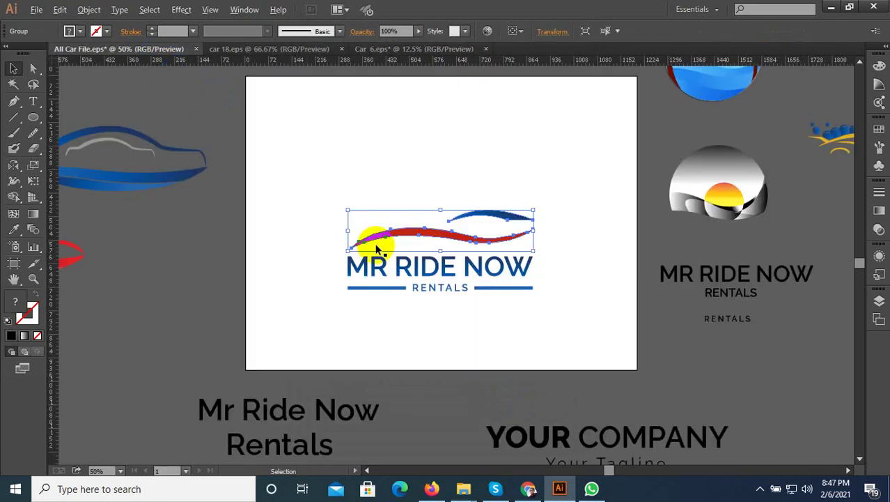
key(ctrl+minus)
key(ctrl+minus)
drag(453, 261, 777, 239)
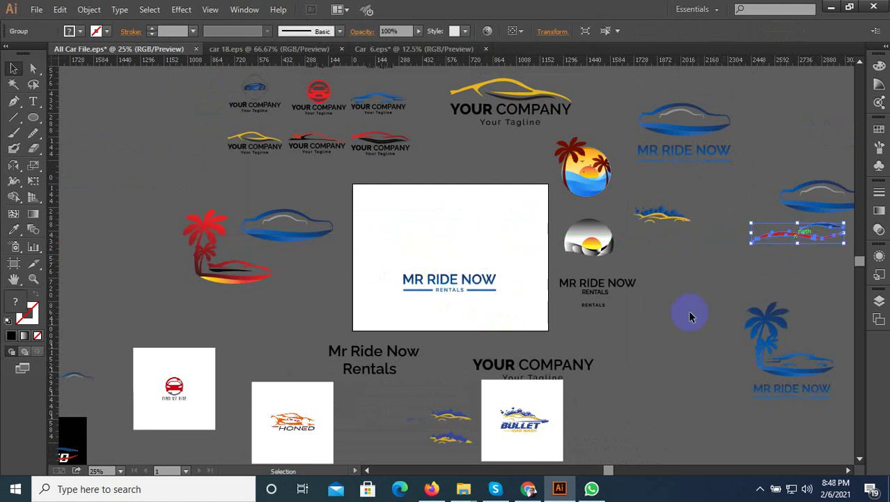
scroll(687, 311, down, 1)
scroll(232, 403, down, 3)
scroll(437, 320, left, 5)
drag(377, 266, 256, 266)
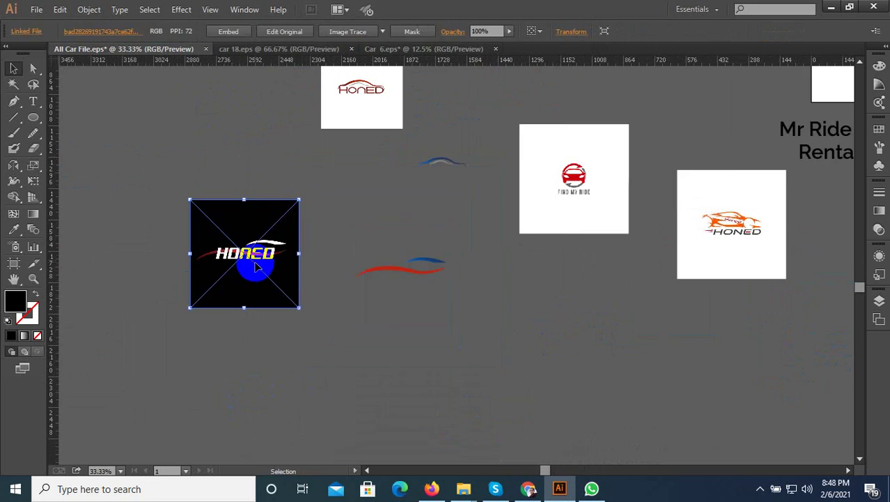
scroll(278, 263, up, 1)
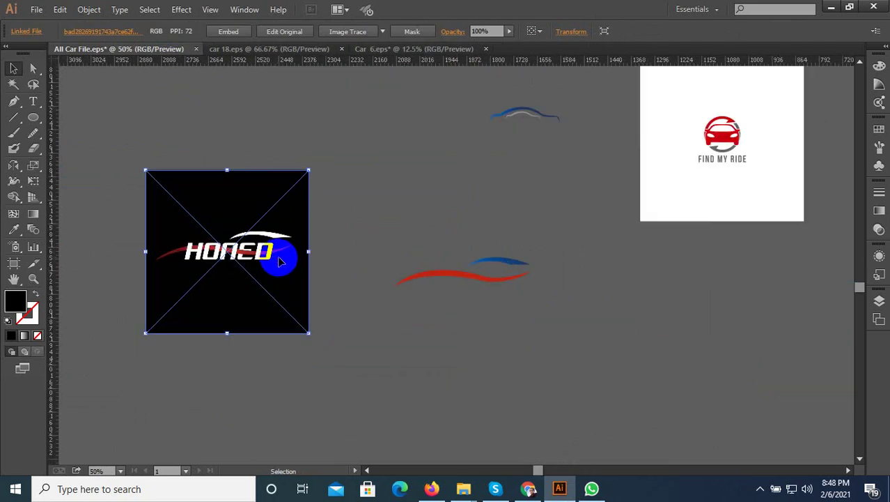
key(Delete)
Step: Bring the FIND MY RIDE image onto the canvas and zoom to about 600% on its car
drag(690, 216, 350, 216)
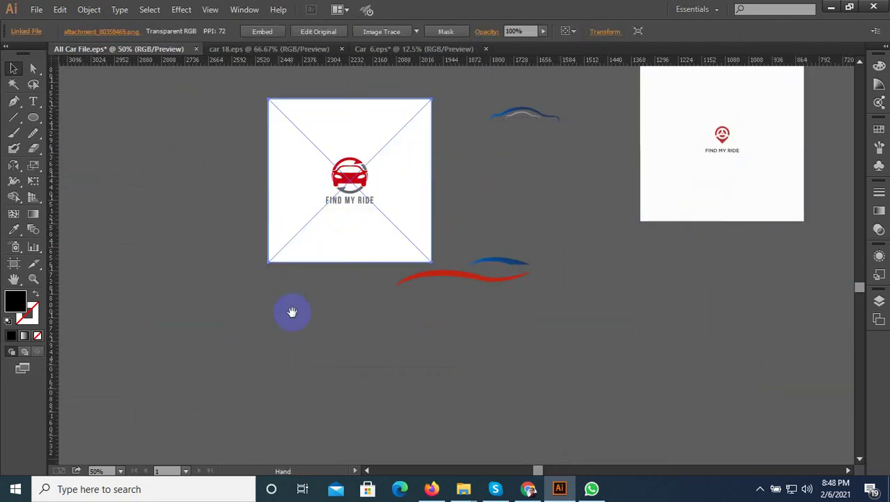
drag(292, 311, 442, 311)
scroll(441, 193, up, 3)
drag(537, 201, 446, 198)
scroll(446, 199, up, 2)
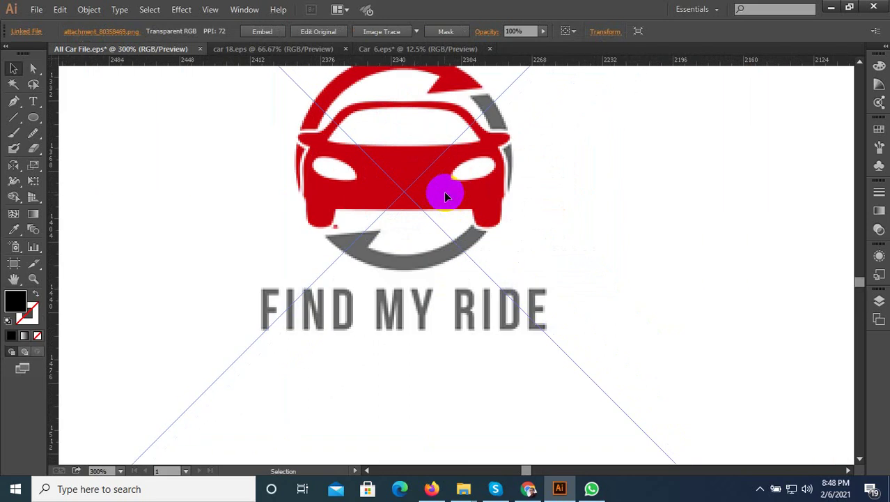
scroll(451, 197, down, 1)
scroll(418, 168, up, 2)
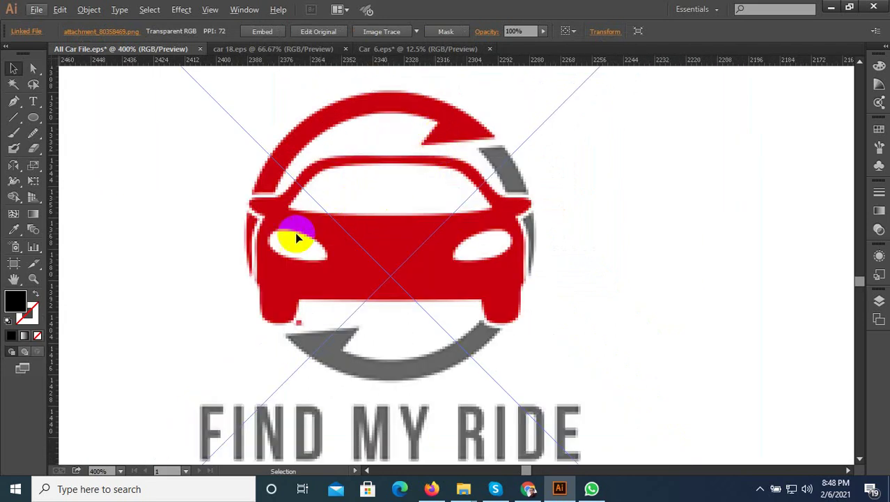
scroll(297, 238, up, 1)
scroll(245, 279, down, 1)
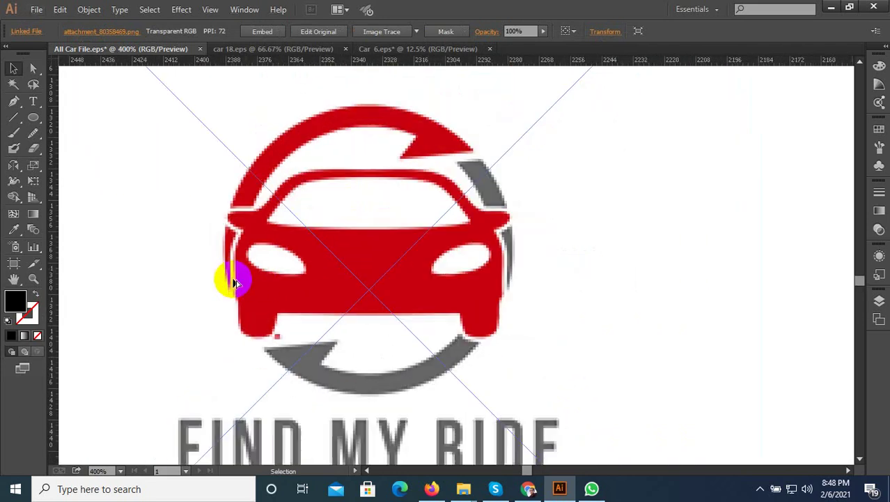
scroll(157, 220, up, 1)
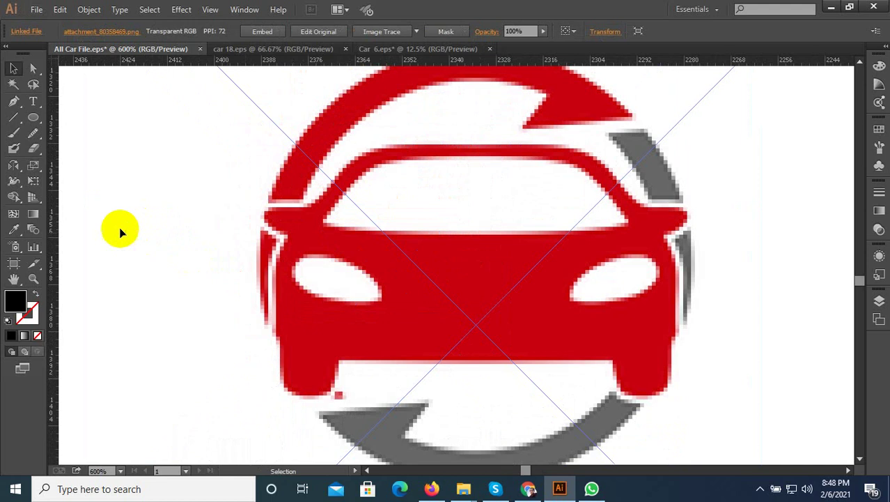
click(26, 135)
Step: Start a Pen path from the car's bottom centre up to the roof and windshield corner
click(15, 103)
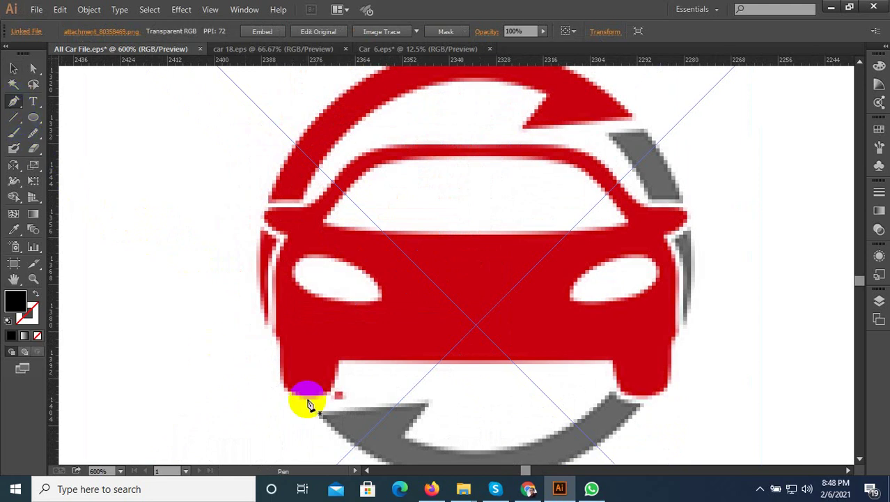
click(339, 362)
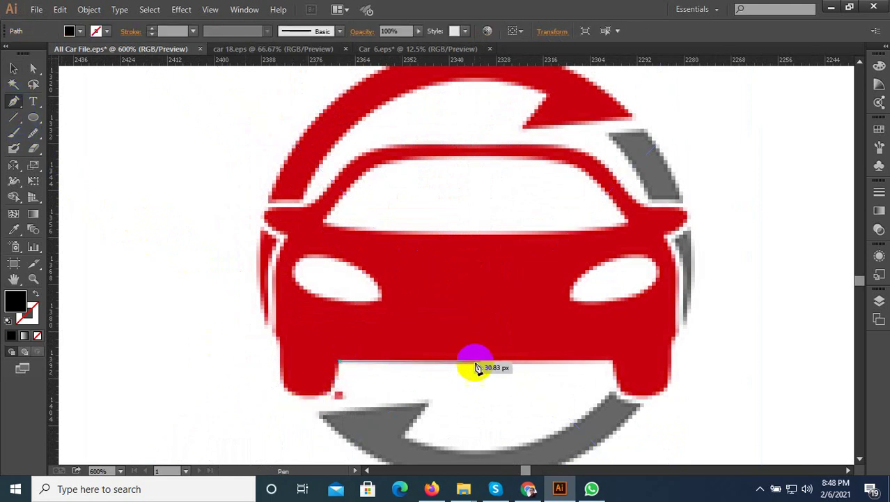
click(613, 362)
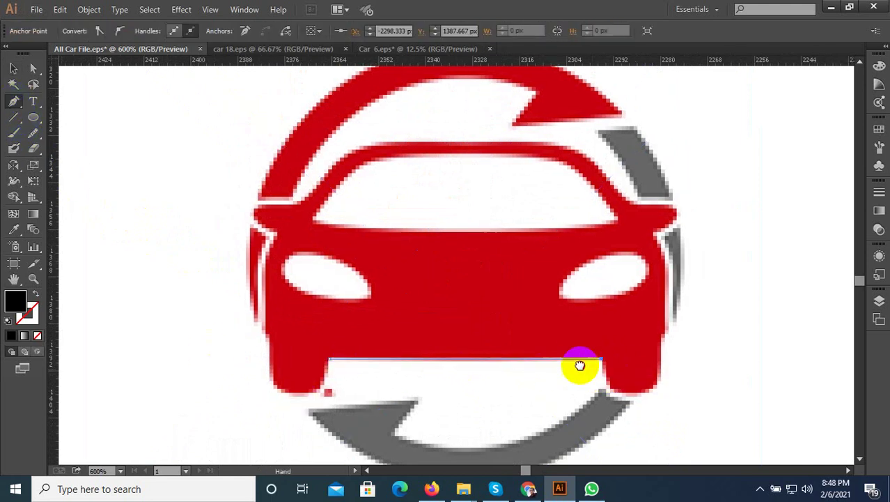
scroll(550, 362, right, 2)
scroll(537, 361, up, 1)
scroll(536, 366, down, 2)
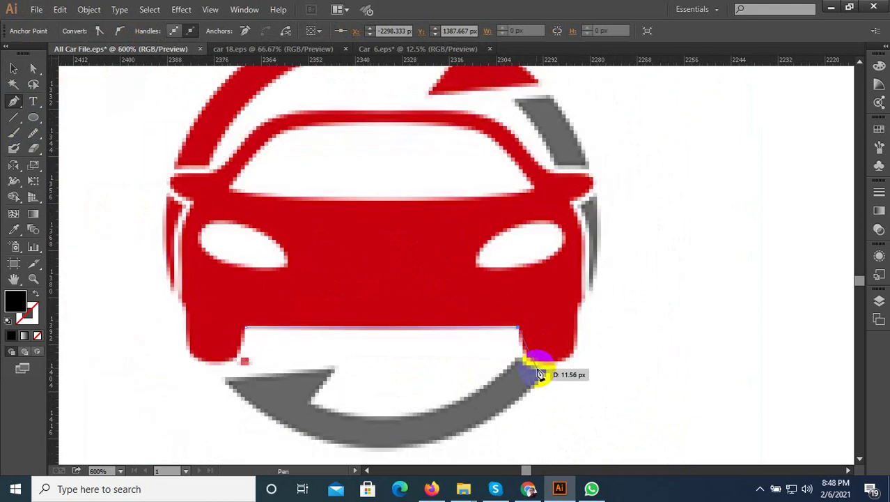
key(ctrl+z)
click(393, 328)
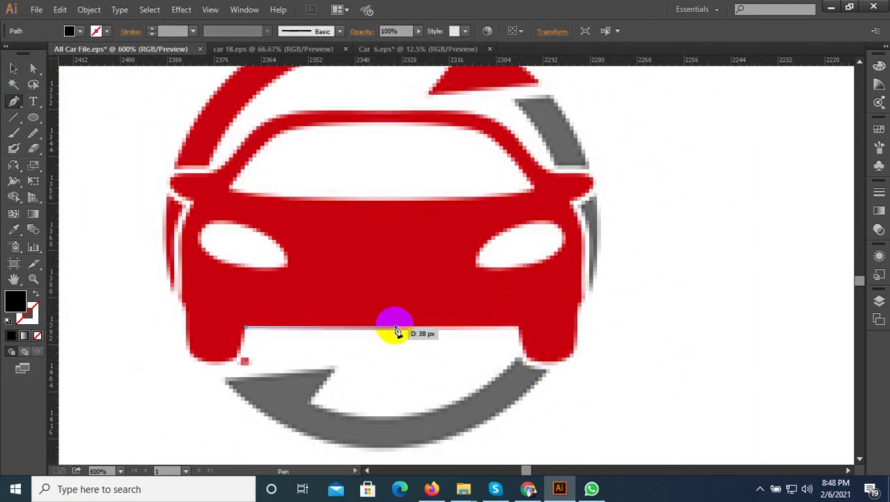
click(388, 117)
drag(348, 149, 463, 174)
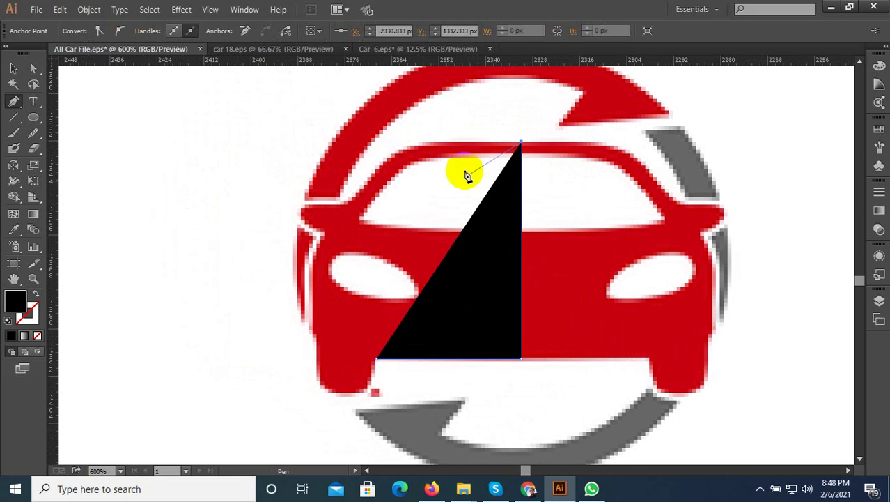
click(426, 146)
scroll(390, 160, up, 2)
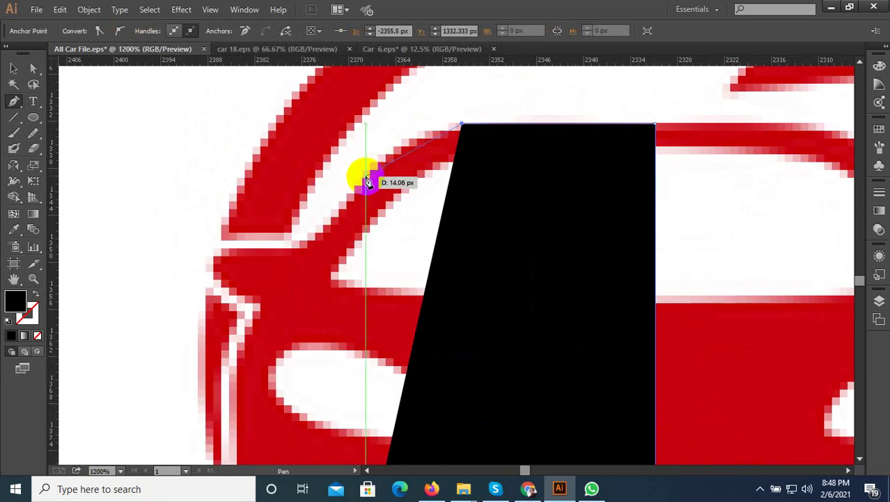
mouse_move(365, 177)
mouse_down()
mouse_move(335, 234)
mouse_move(359, 187)
mouse_move(313, 245)
mouse_move(274, 259)
mouse_move(296, 254)
mouse_move(255, 255)
mouse_move(227, 279)
mouse_move(235, 294)
mouse_move(40, 293)
mouse_up()
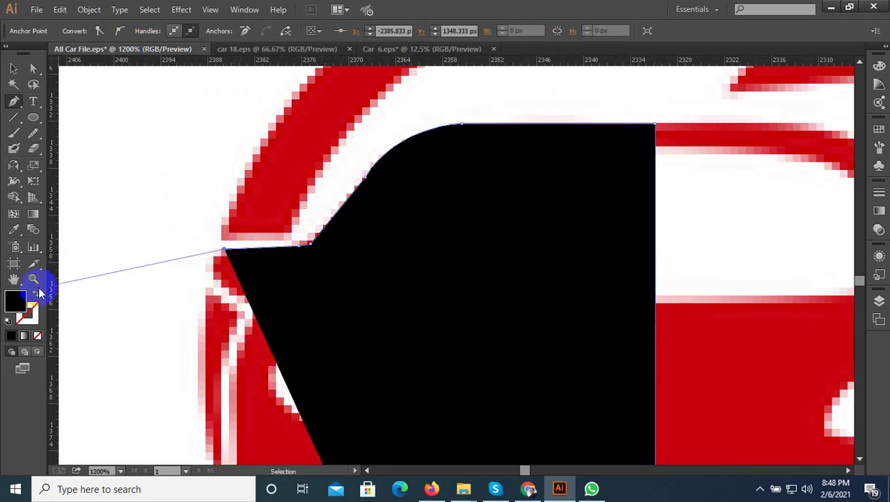
Step: Make the path an unfilled black outline and curve it around the front-left corner
click(34, 296)
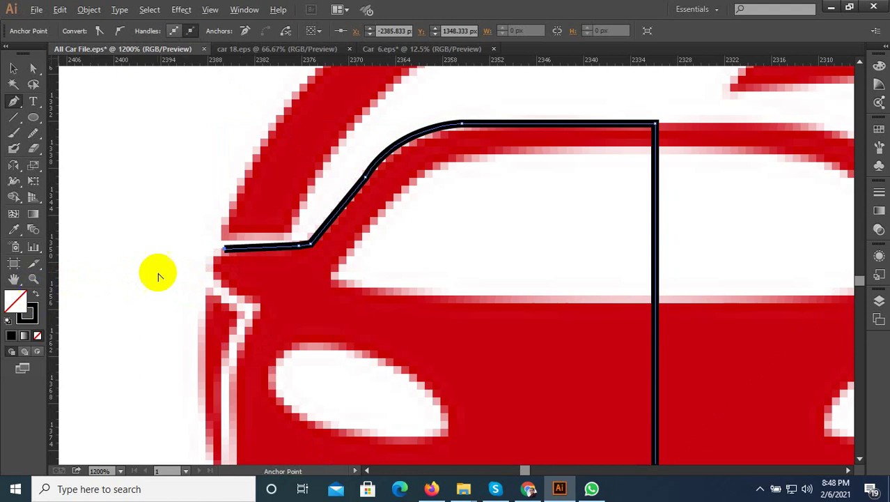
scroll(209, 265, up, 2)
mouse_move(233, 311)
mouse_down()
mouse_move(286, 352)
mouse_move(279, 359)
mouse_up()
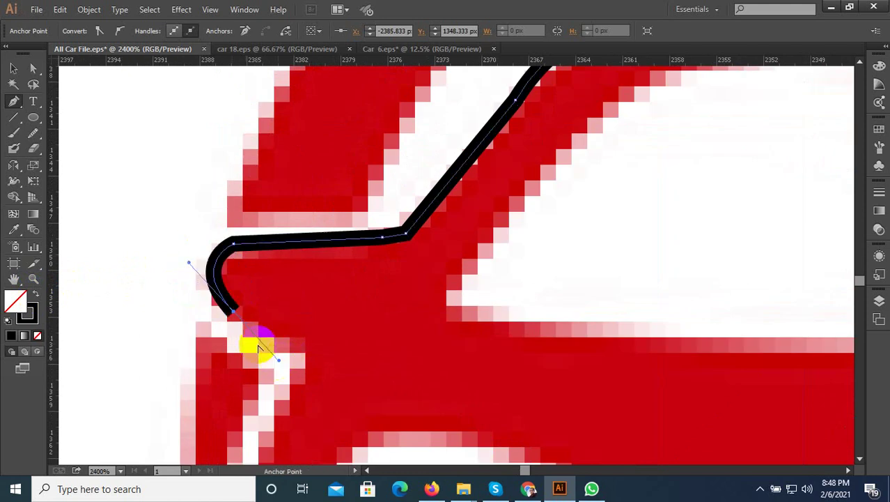
drag(235, 315, 307, 357)
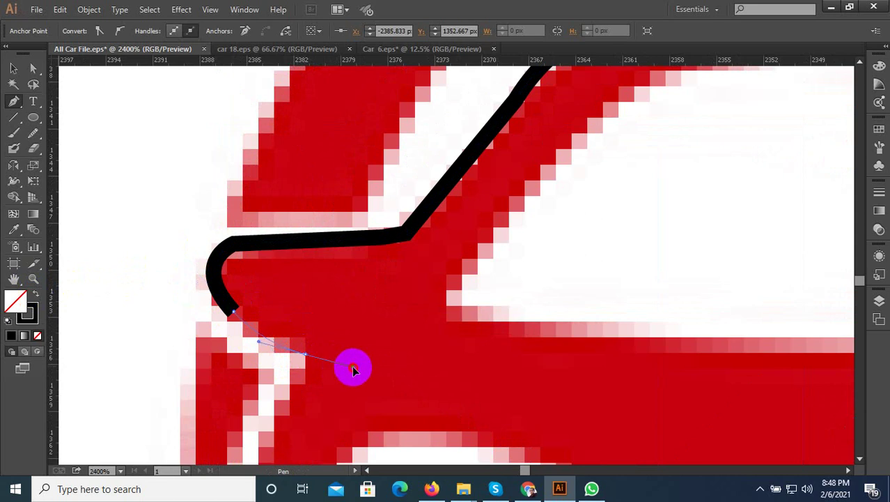
drag(301, 356, 350, 365)
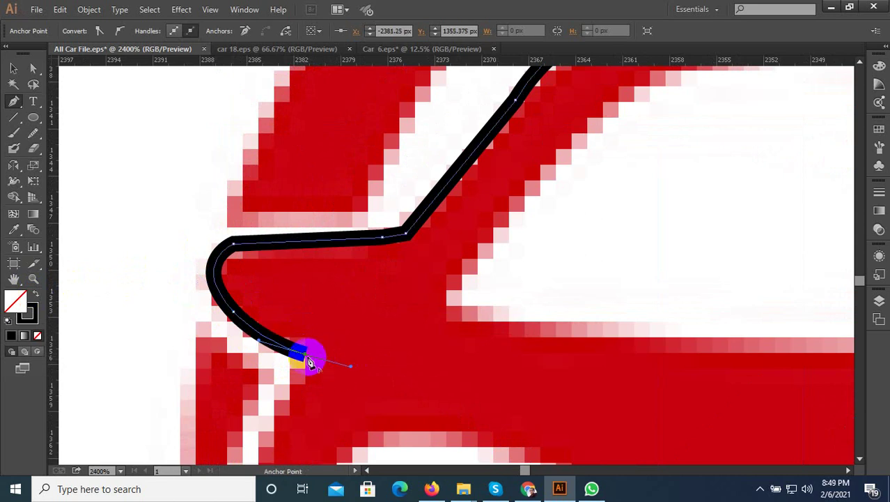
scroll(306, 358, down, 2)
scroll(324, 358, up, 1)
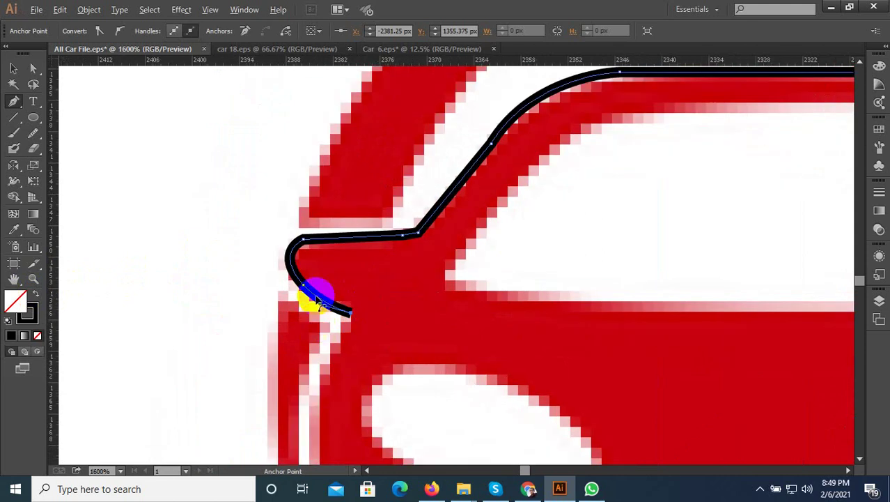
scroll(313, 298, down, 2)
scroll(321, 322, up, 3)
drag(321, 325, 320, 359)
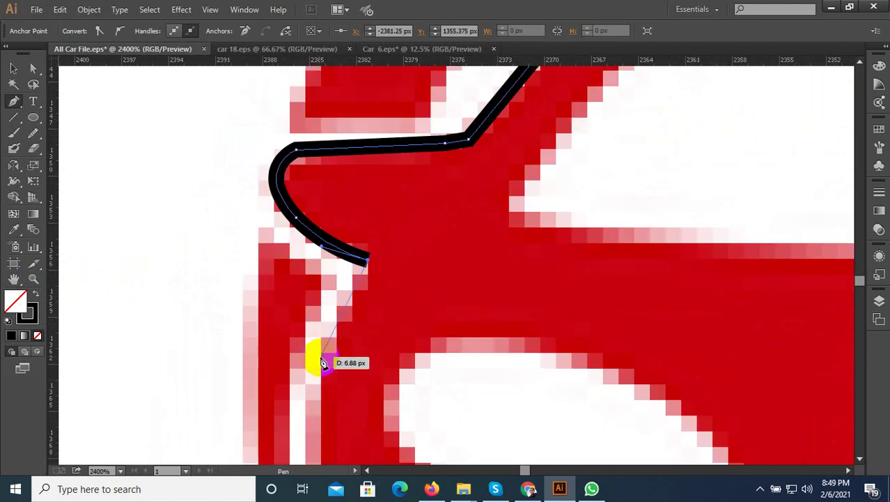
drag(309, 407, 312, 410)
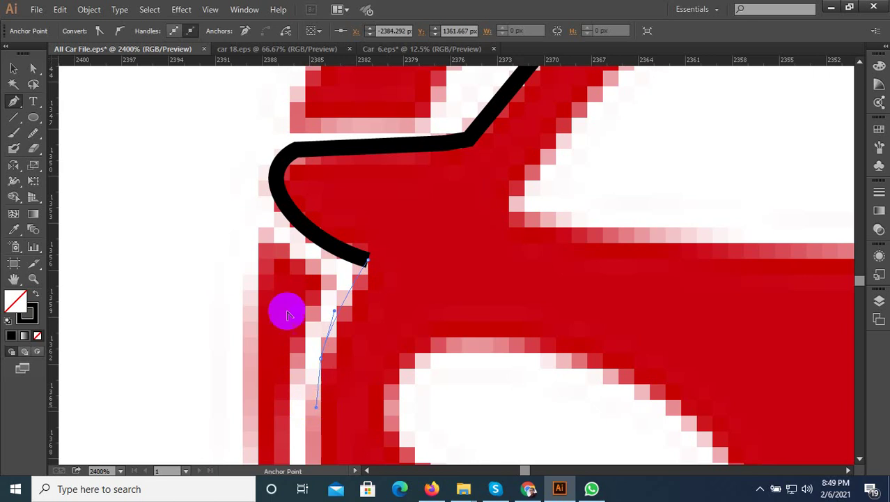
drag(310, 407, 288, 312)
scroll(289, 223, down, 2)
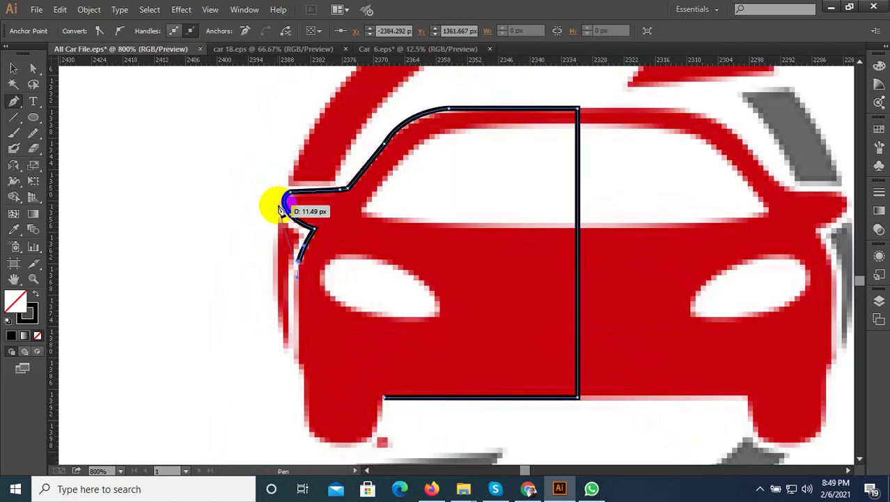
Step: Continue the outline down the left side, around the wheel, and up its inner edge
click(298, 358)
scroll(294, 362, up, 2)
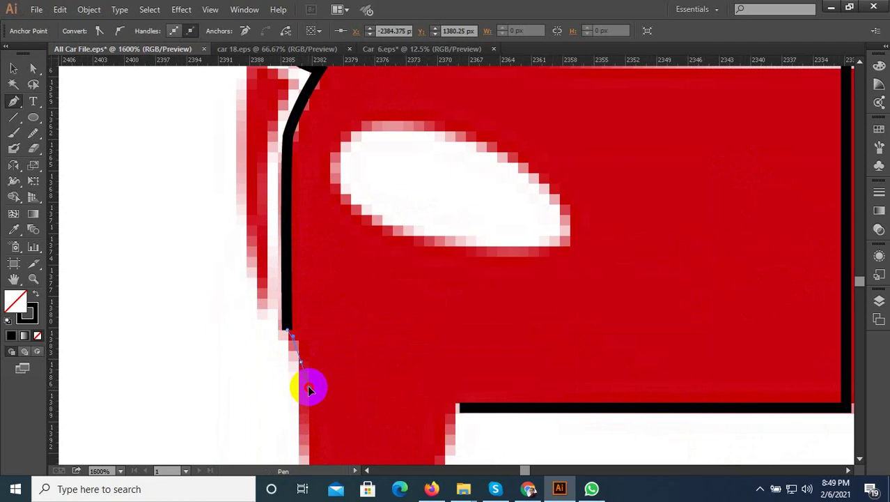
click(310, 412)
scroll(320, 348, down, 3)
drag(299, 325, 317, 337)
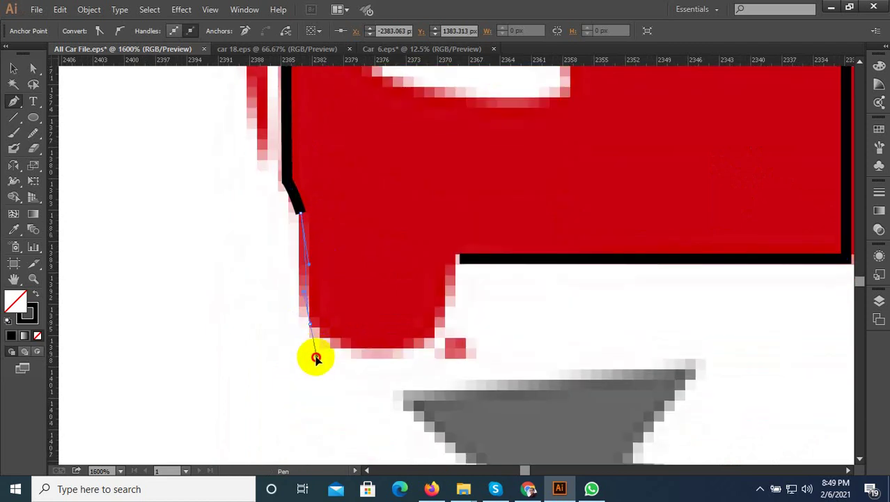
click(311, 326)
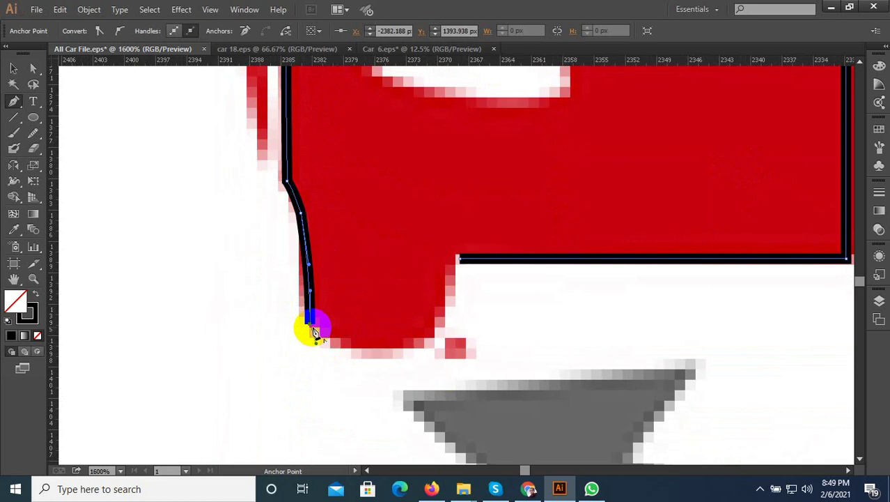
drag(418, 336, 490, 288)
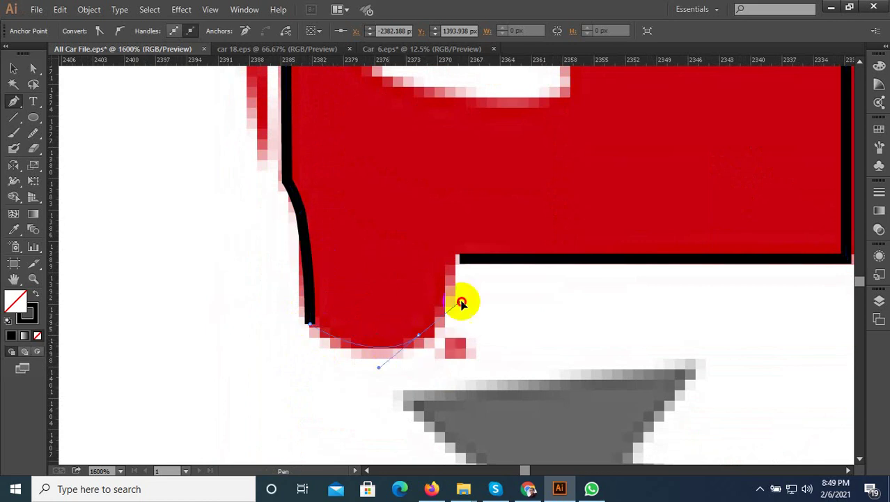
key(ctrl+z)
mouse_move(310, 324)
mouse_down()
mouse_move(382, 355)
mouse_move(419, 351)
mouse_up()
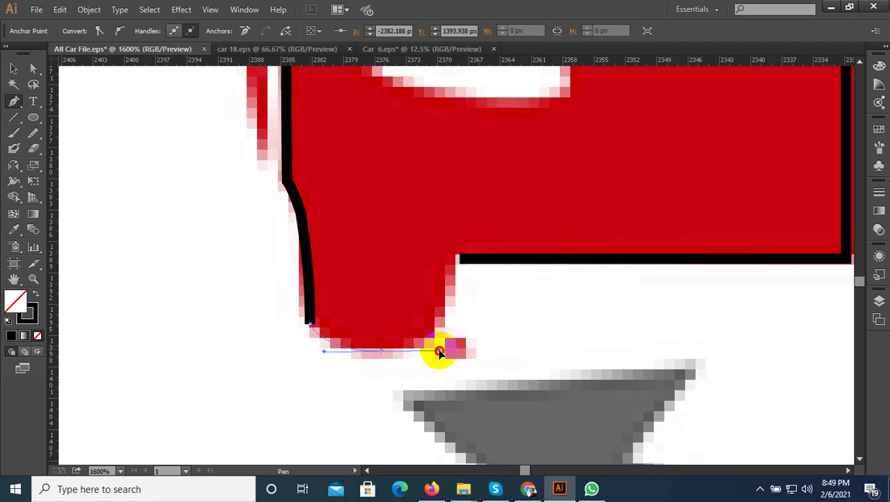
drag(432, 347, 439, 349)
click(381, 351)
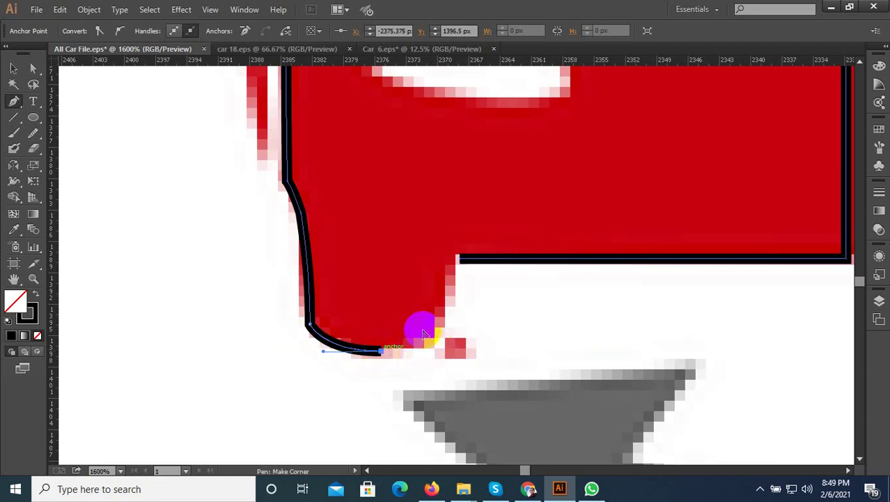
mouse_move(460, 259)
mouse_down()
mouse_move(490, 150)
mouse_move(474, 169)
mouse_move(466, 161)
mouse_up()
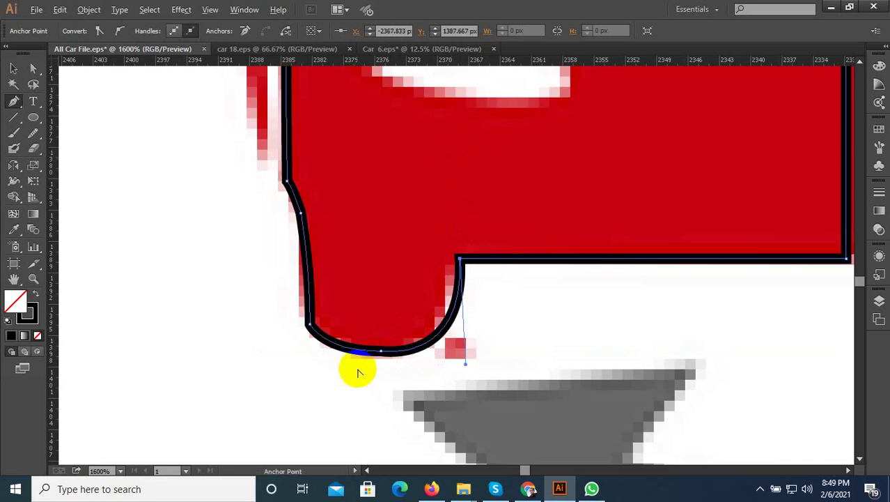
Step: Smooth the outline's curves around the wheel bottom and left edge with the Smooth tool
scroll(358, 383, down, 1)
click(50, 162)
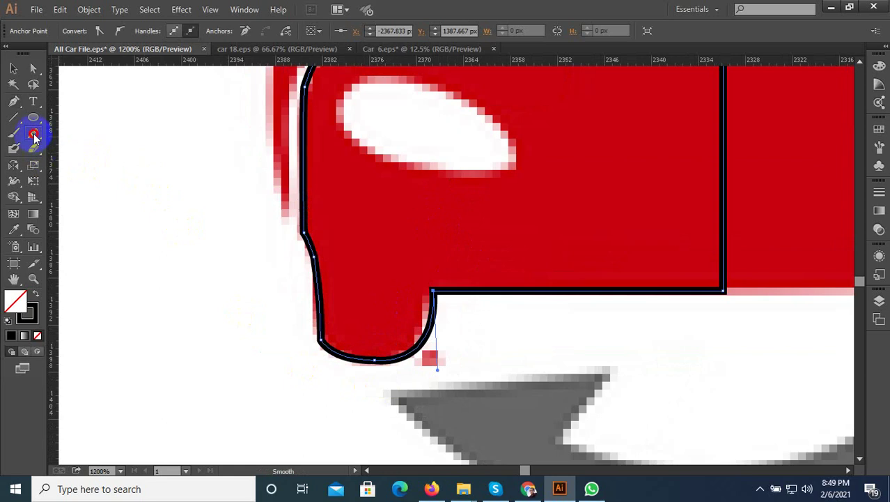
drag(35, 135, 83, 147)
scroll(377, 353, up, 1)
mouse_move(371, 369)
mouse_down()
mouse_move(333, 376)
mouse_move(402, 366)
mouse_move(284, 347)
mouse_move(275, 338)
mouse_move(253, 260)
mouse_move(262, 219)
mouse_move(246, 209)
mouse_move(284, 313)
mouse_up()
scroll(313, 349, down, 3)
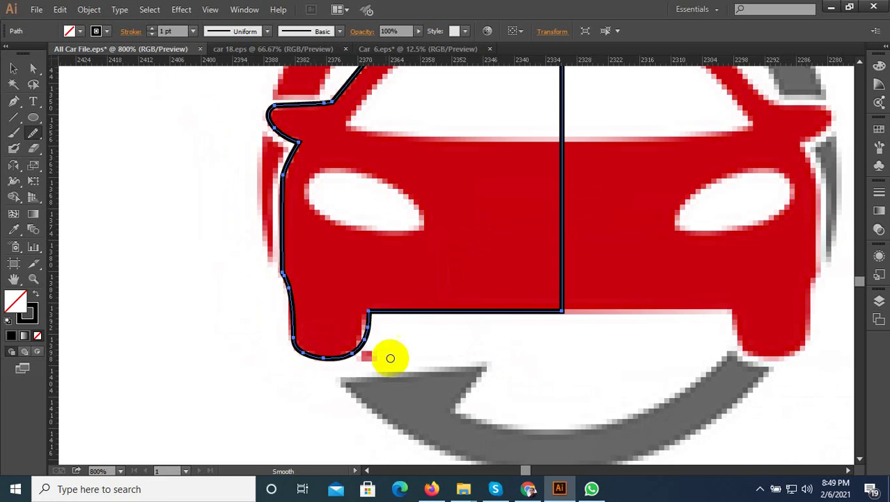
scroll(367, 359, down, 2)
drag(334, 280, 284, 276)
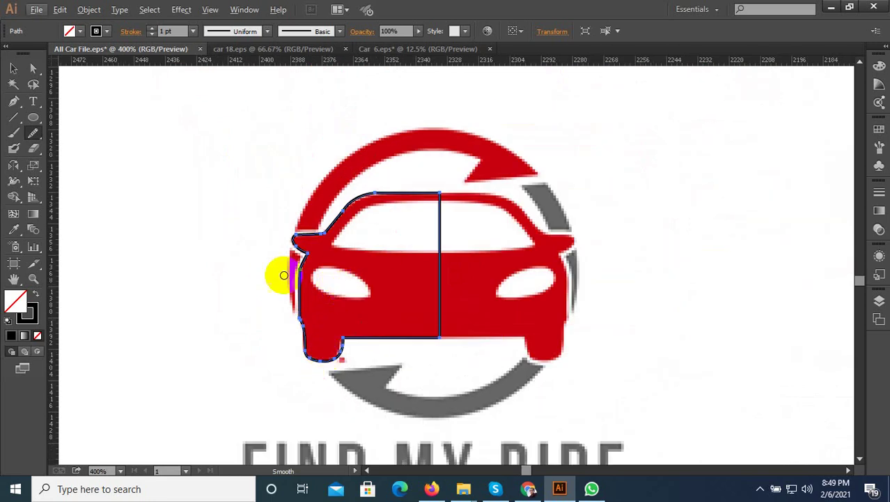
Step: Make a vertically reflected copy of the traced car half
click(14, 68)
click(434, 274)
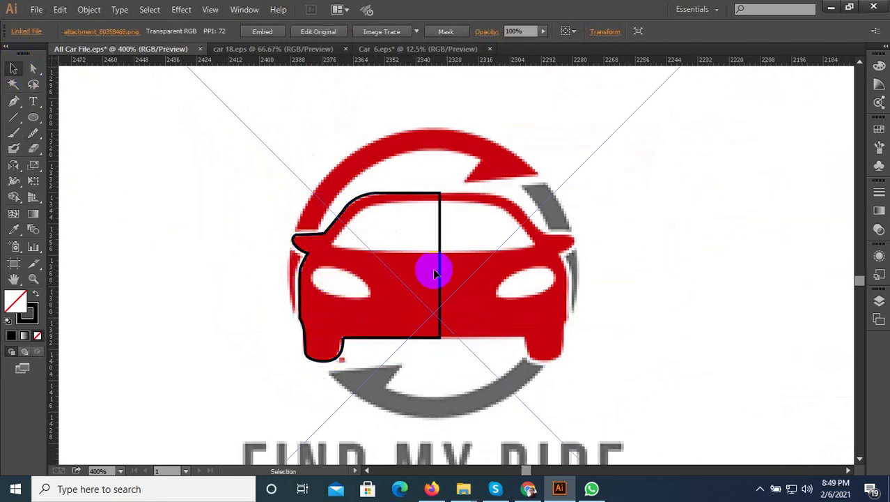
click(440, 280)
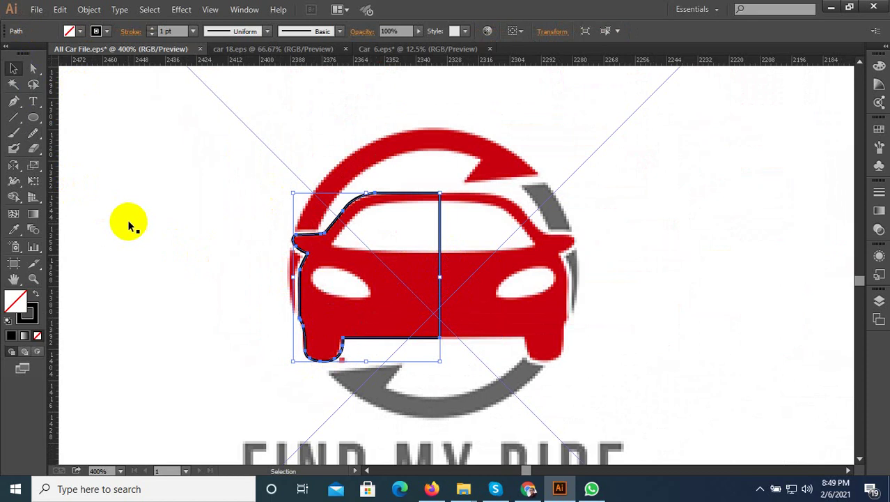
double_click(14, 165)
click(365, 317)
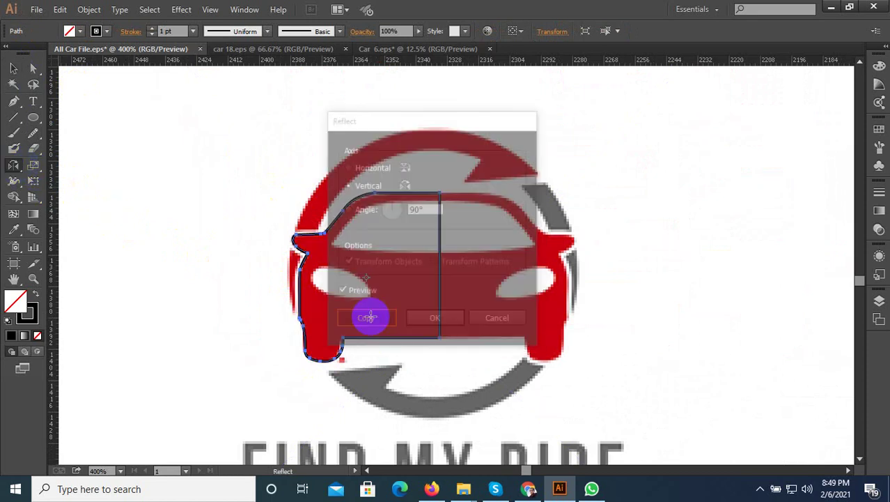
Step: Slide the mirrored copy right until it meets the centre line, completing the car
click(13, 68)
shift+click(290, 169)
key(ctrl+equal)
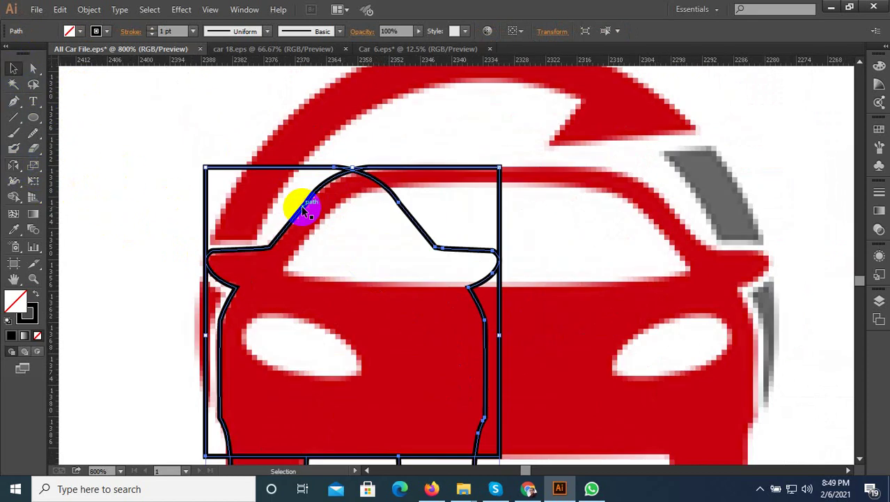
drag(225, 236, 497, 219)
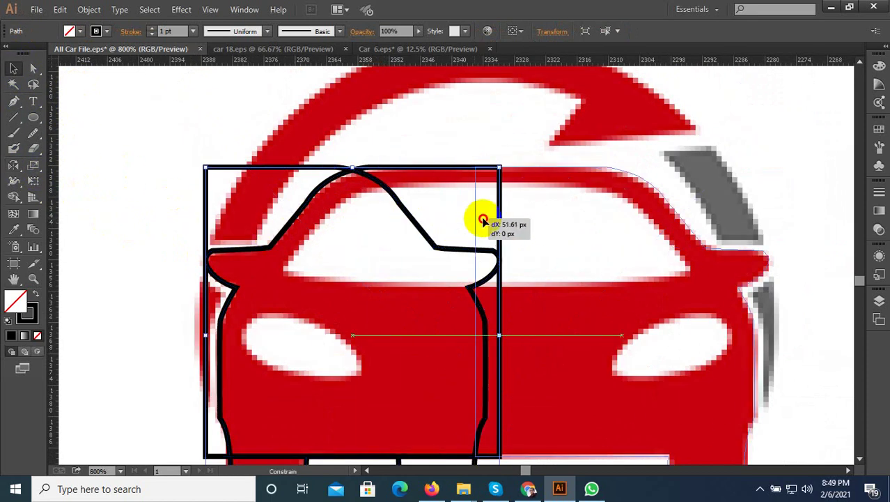
key(ctrl+minus)
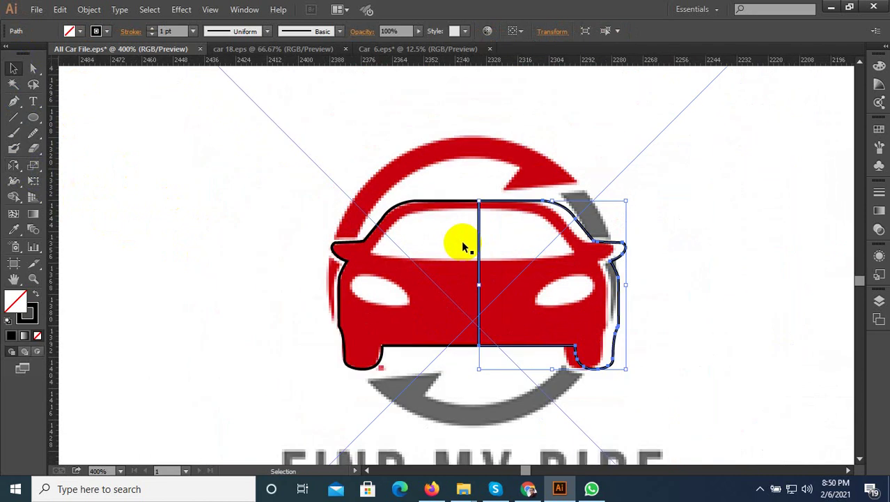
scroll(470, 277, up, 1)
shift+click(412, 166)
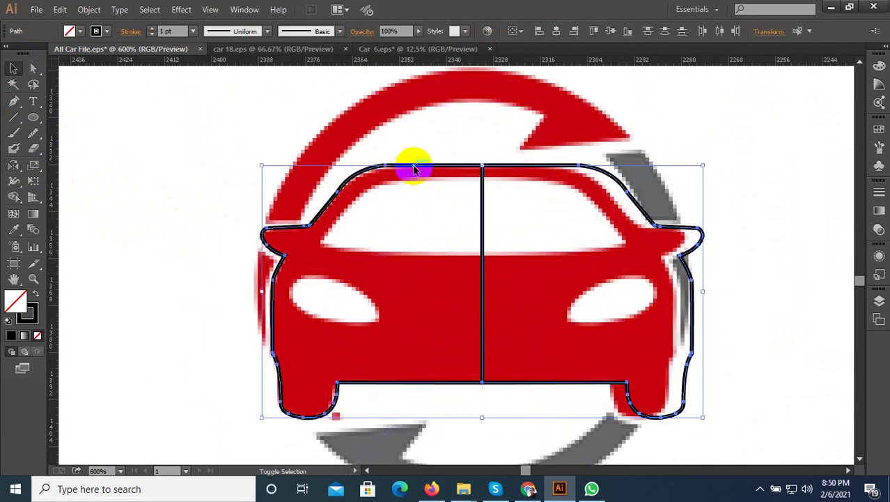
scroll(469, 295, down, 1)
click(387, 302)
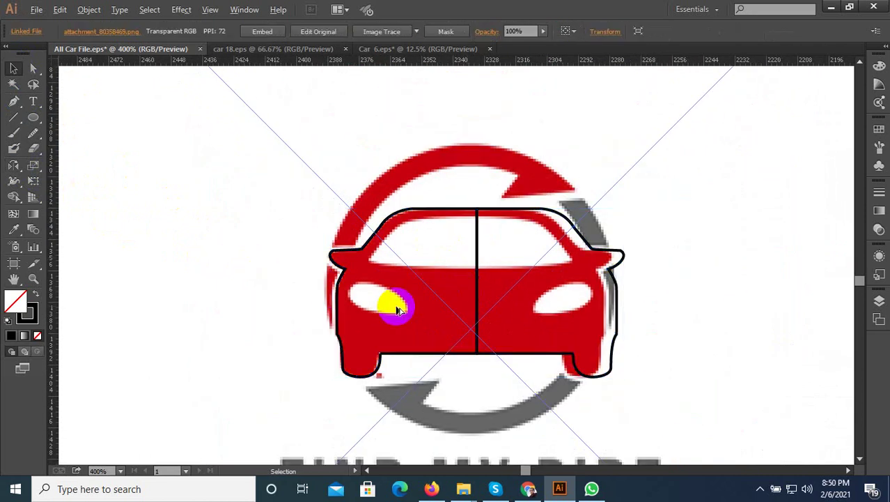
scroll(396, 313, up, 1)
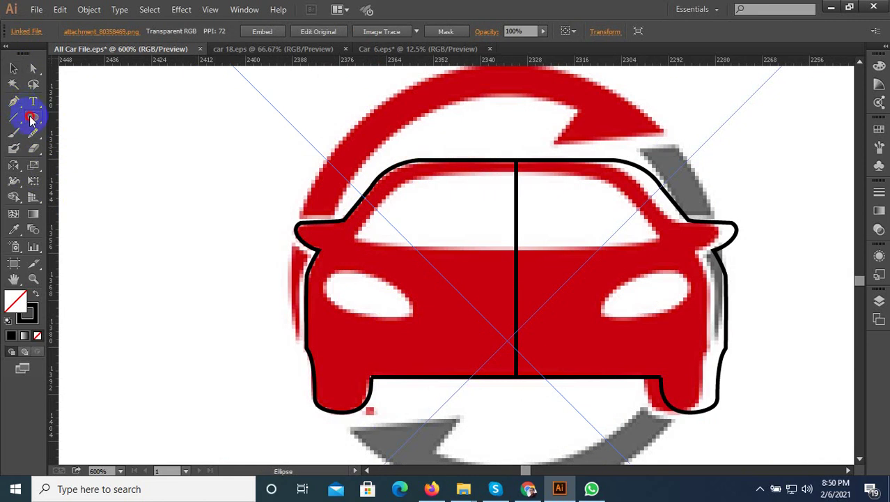
Step: Draw an ellipse over the car's left headlight, replacing a mistaken rectangle
drag(30, 120, 89, 117)
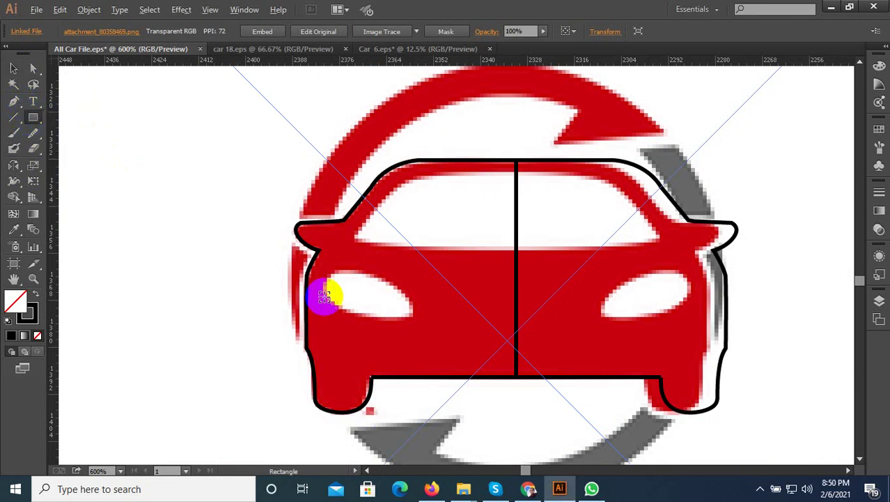
scroll(325, 296, up, 2)
drag(331, 248, 487, 351)
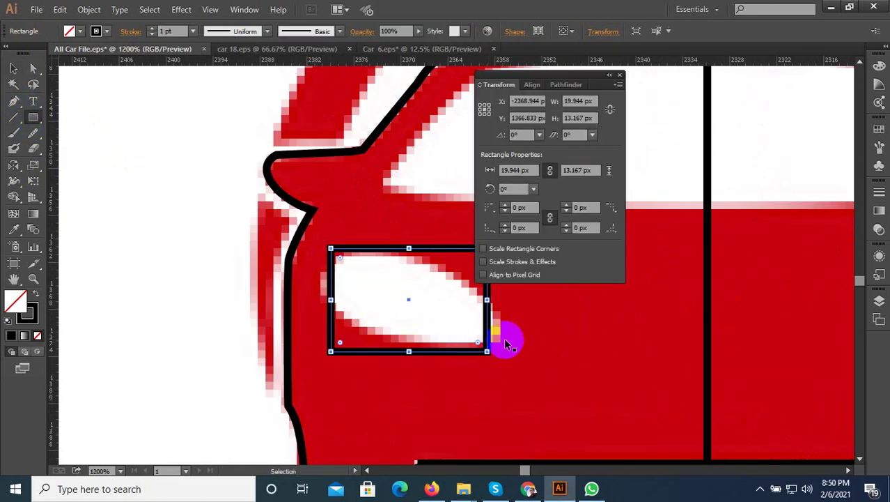
key(ctrl+z)
click(32, 117)
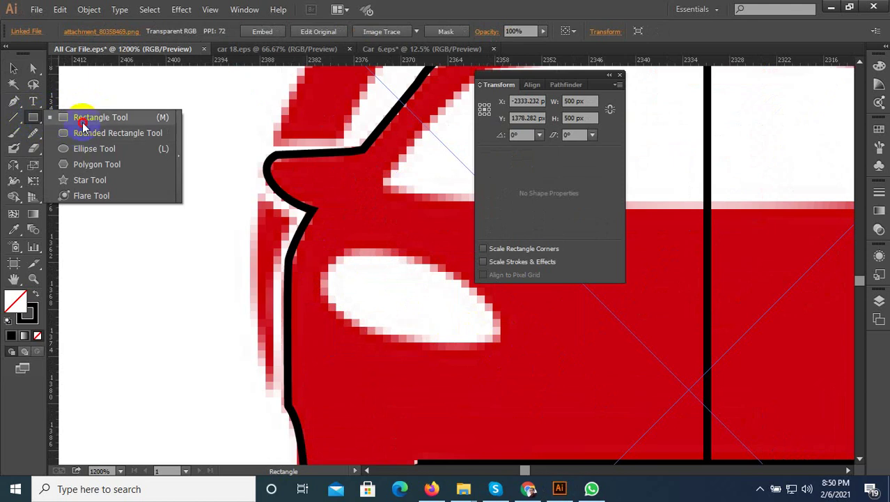
click(87, 148)
drag(333, 249, 524, 369)
Step: Rotate the headlight ellipse to match the headlight's tilt and nudge it into place
click(15, 70)
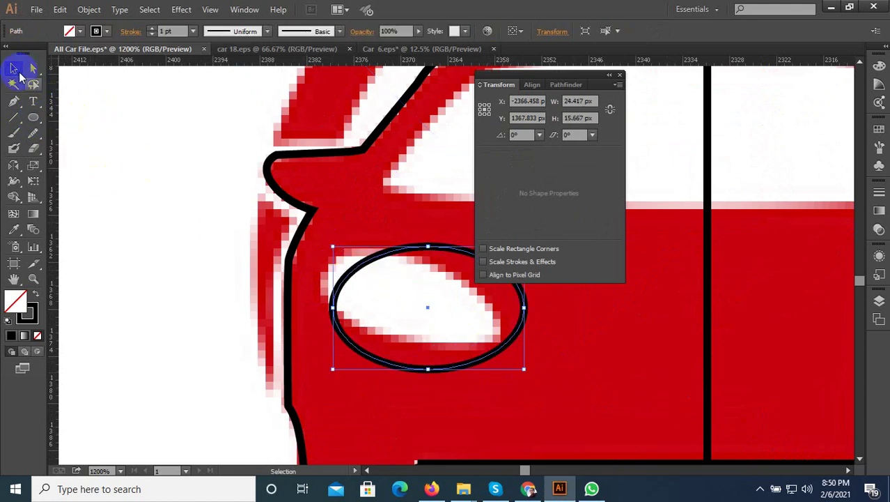
click(515, 373)
mouse_move(526, 374)
mouse_down()
mouse_move(456, 255)
mouse_move(455, 285)
mouse_up()
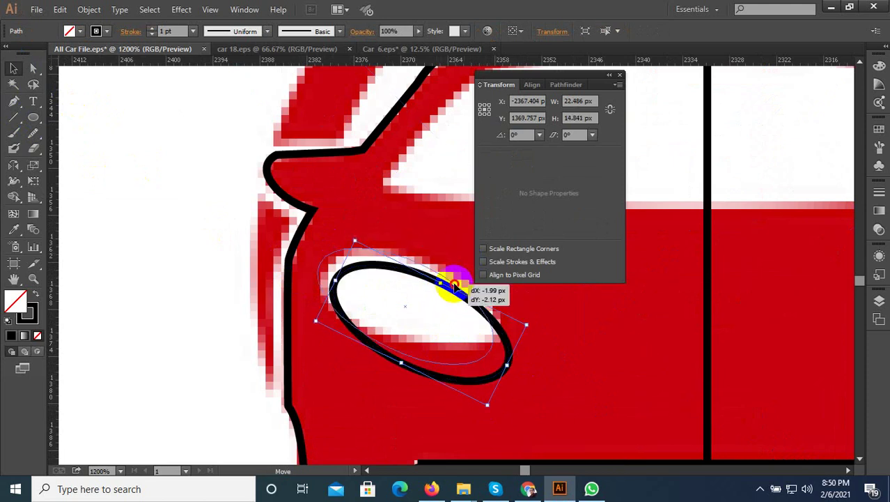
drag(453, 285, 457, 282)
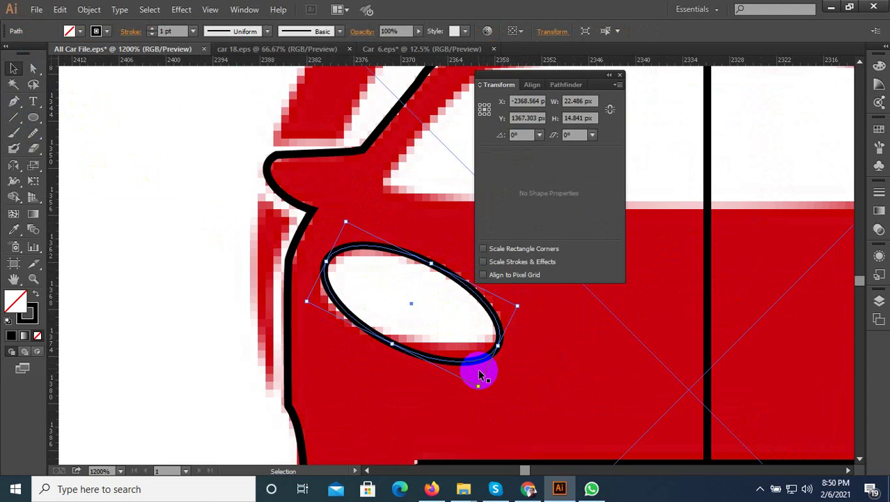
Step: Drag the headlight ellipse's anchors so its curve and left end follow the headlight
click(33, 67)
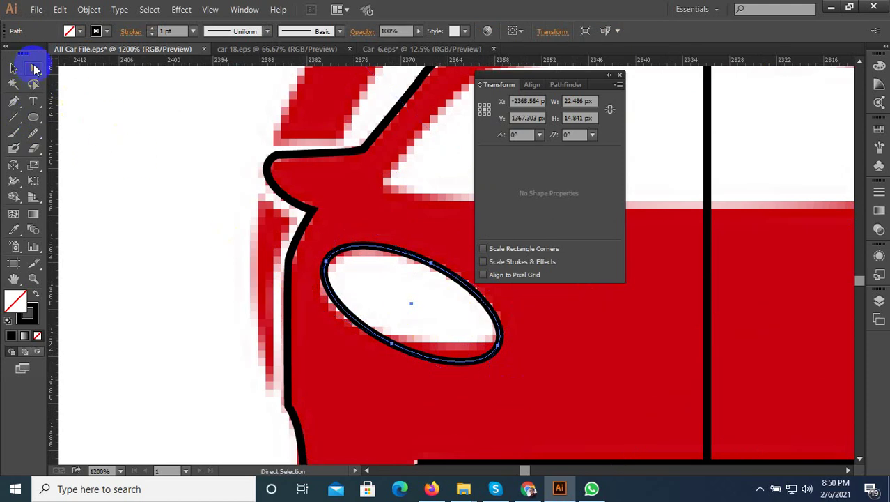
click(500, 344)
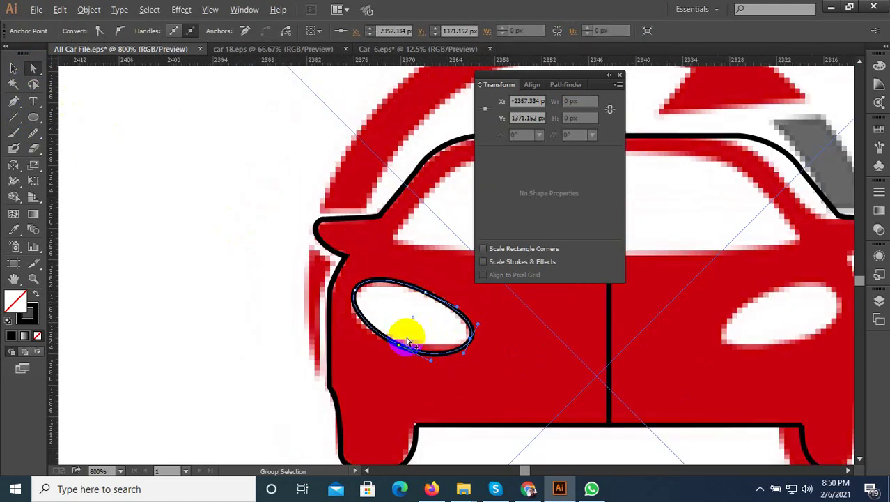
mouse_move(499, 337)
mouse_down()
mouse_move(444, 378)
mouse_move(466, 367)
mouse_up()
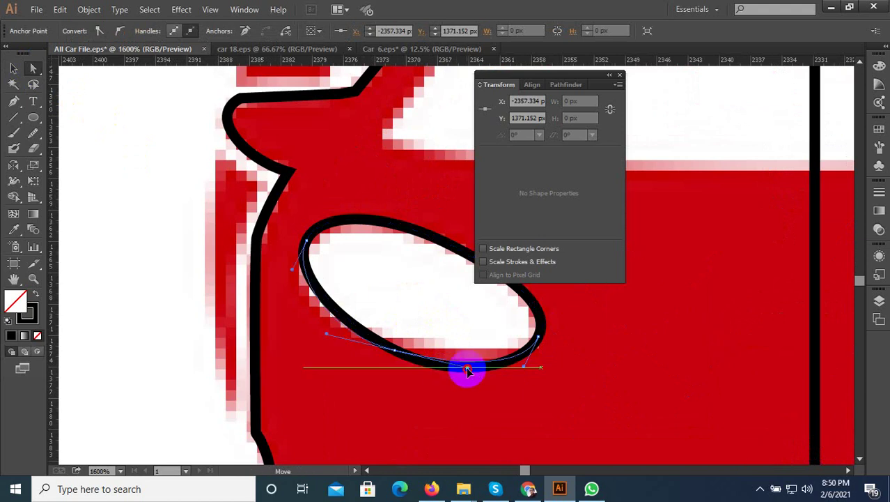
drag(308, 241, 305, 256)
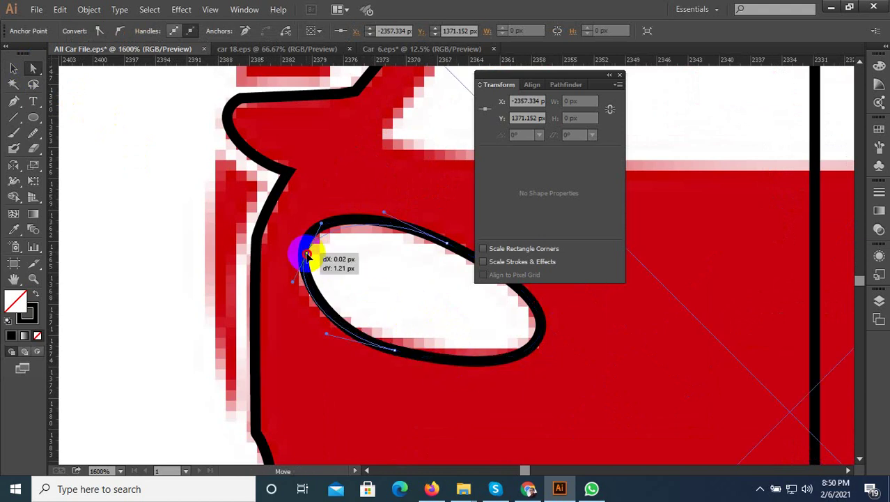
click(382, 218)
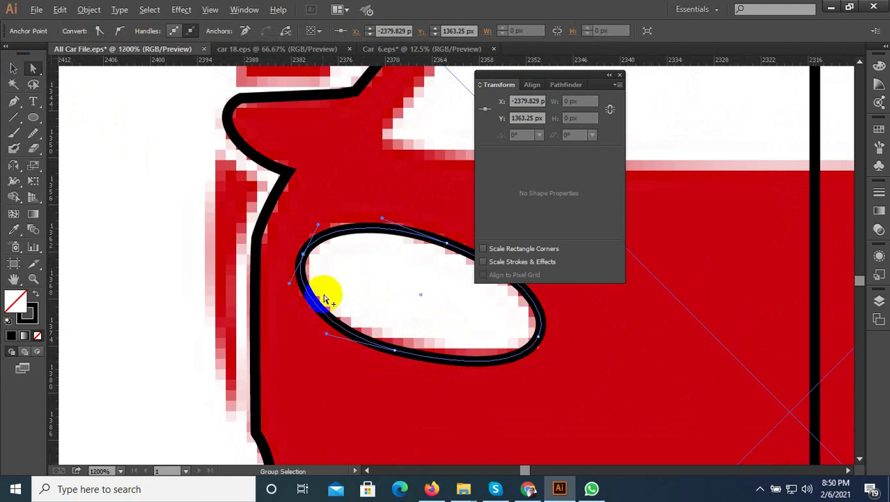
scroll(324, 294, down, 1)
scroll(395, 320, up, 1)
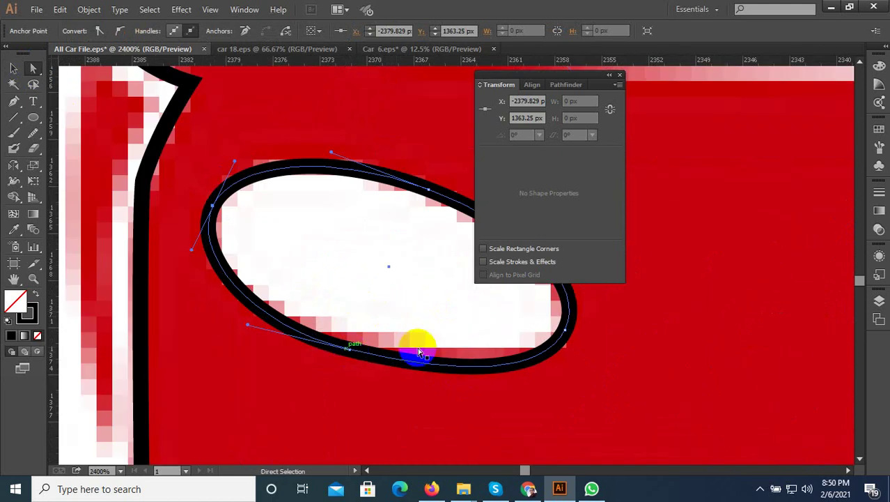
click(565, 322)
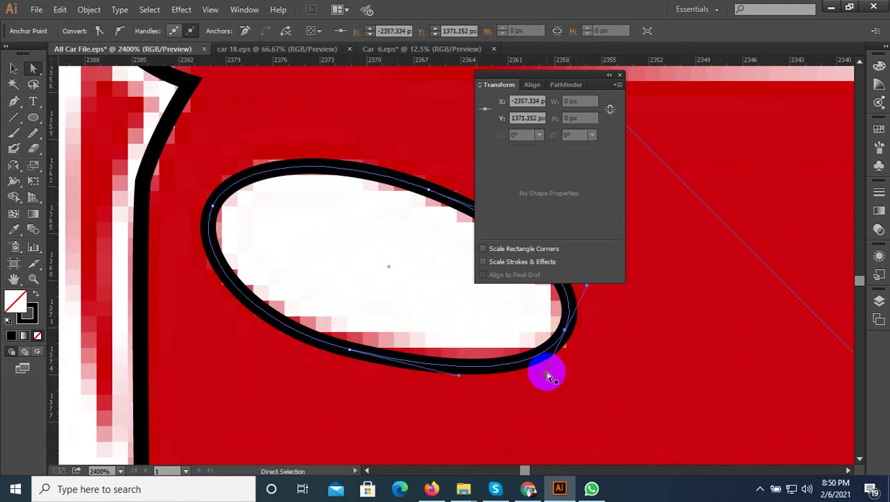
drag(546, 377, 550, 360)
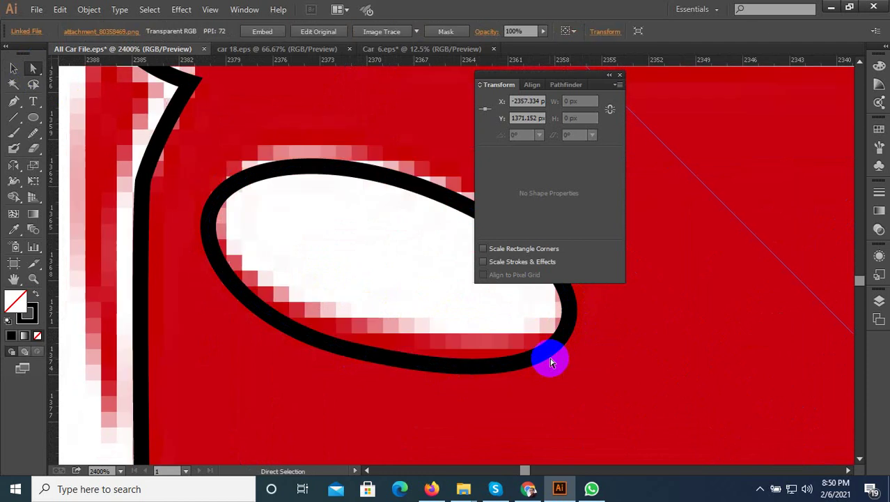
Step: Zoom in and reshape the ellipse's right-end anchors and handles into a tapered tip
key(z)
click(566, 332)
alt+click(471, 368)
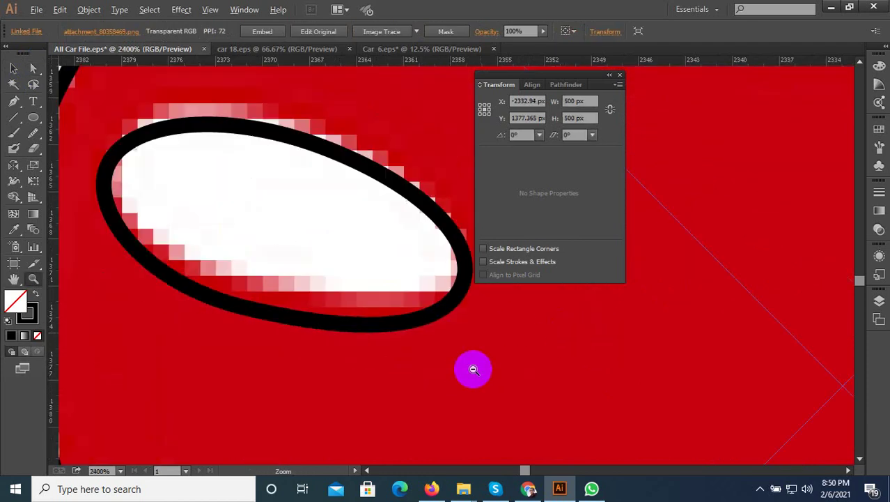
click(465, 291)
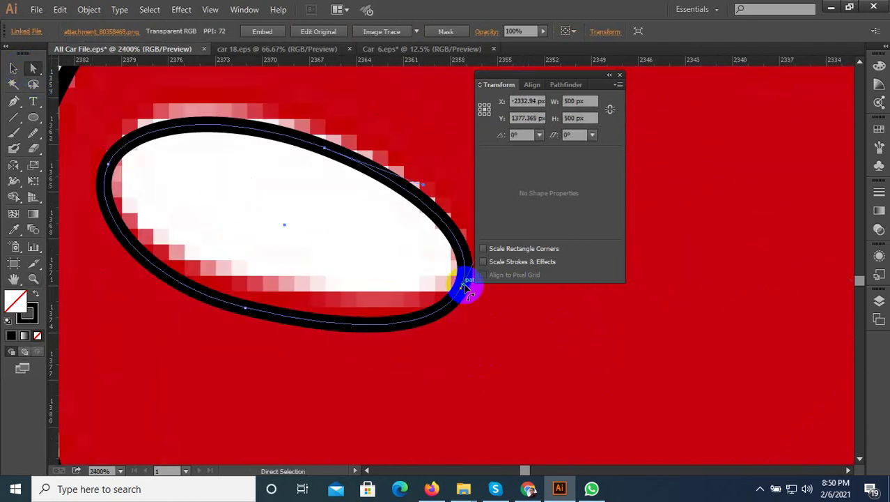
scroll(405, 373, down, 2)
scroll(407, 317, up, 2)
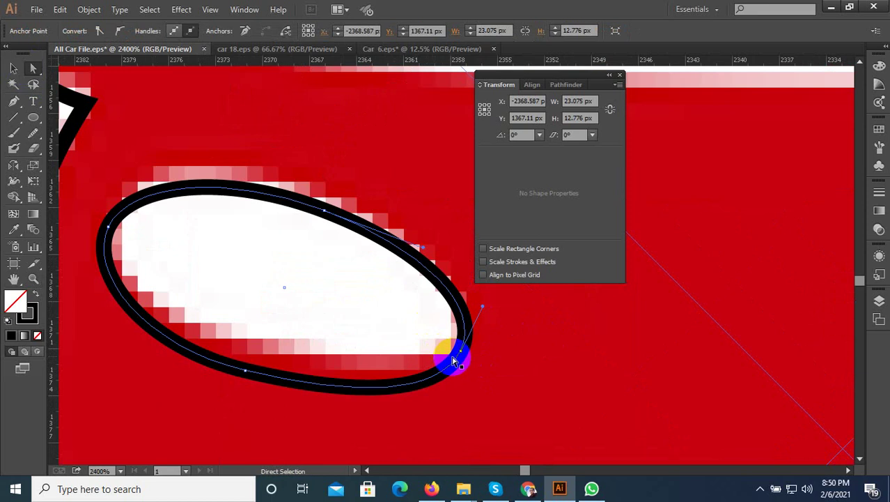
click(459, 355)
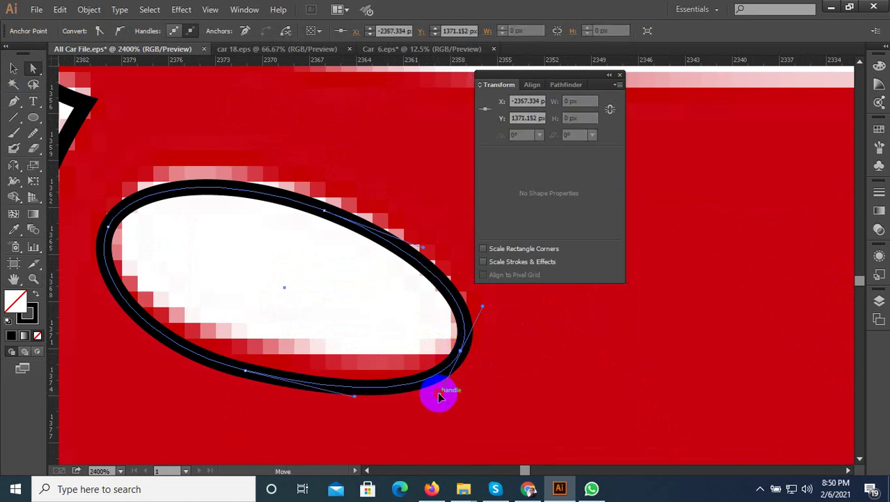
drag(439, 396, 447, 369)
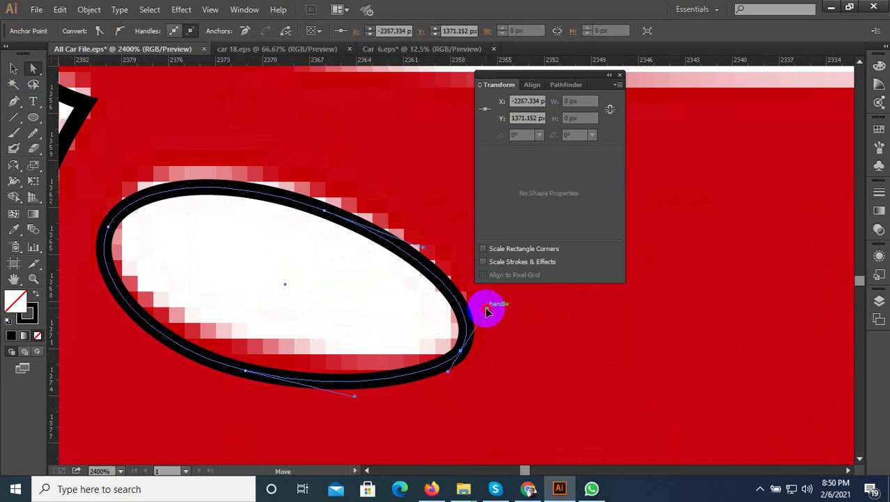
drag(486, 308, 469, 330)
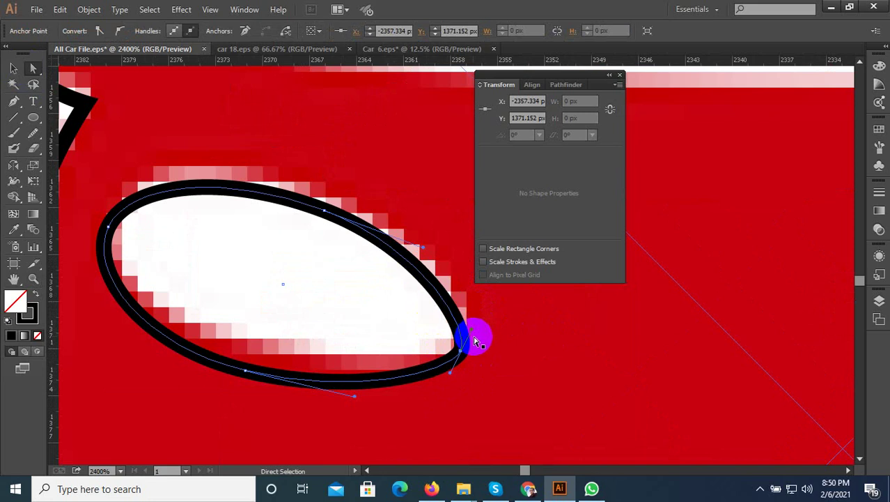
alt+scroll(402, 359, down, 2)
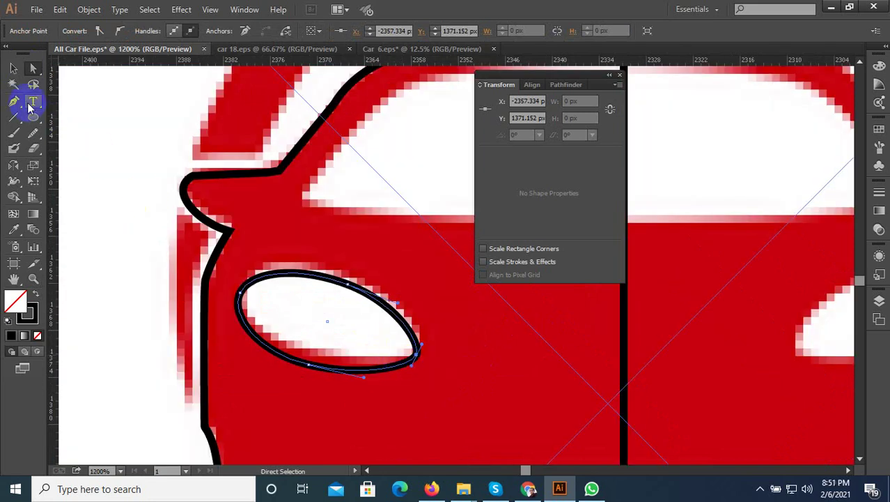
Step: Fill the left headlight ellipse with the arrow's grey using the Eyedropper
click(13, 67)
click(108, 114)
alt+scroll(297, 330, down, 2)
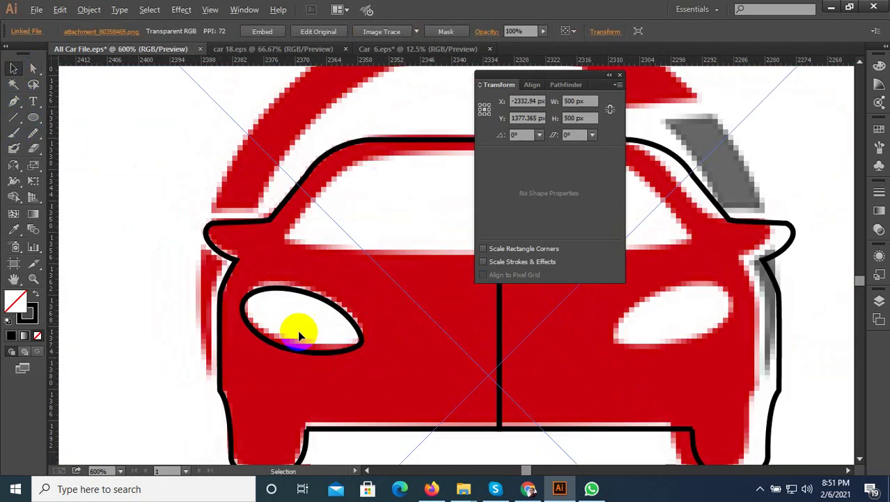
click(304, 345)
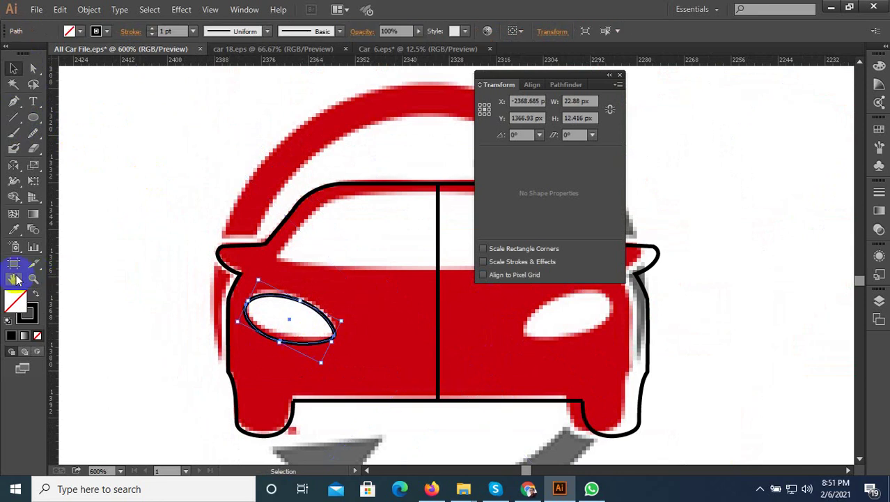
click(14, 231)
alt+scroll(327, 368, down, 3)
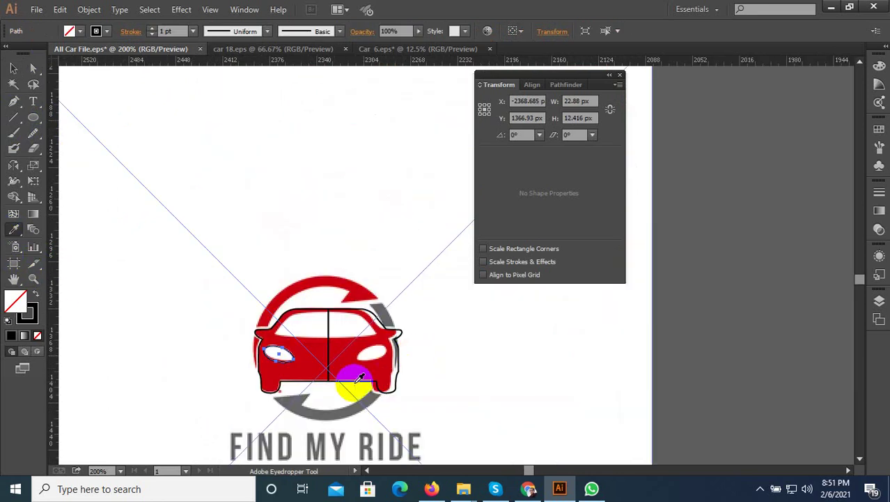
click(343, 409)
alt+scroll(259, 390, up, 2)
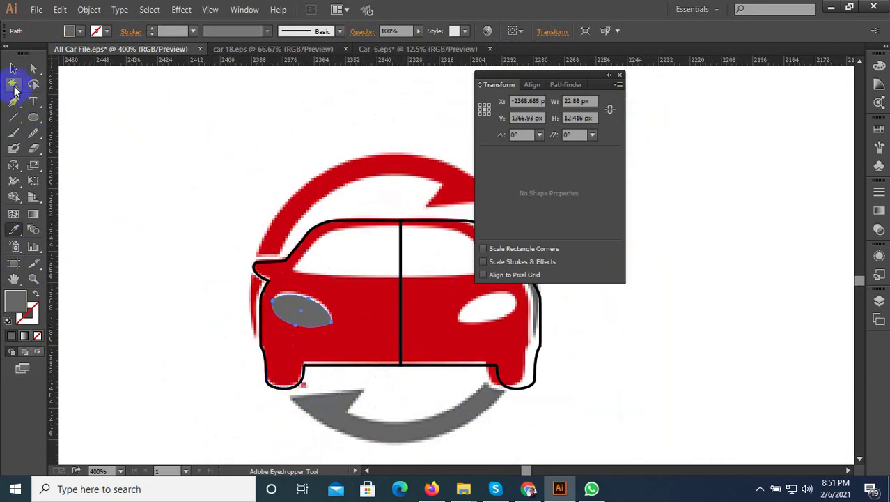
Step: Reflect a vertical copy of the headlight and drag it onto the right headlight
click(13, 67)
double_click(13, 164)
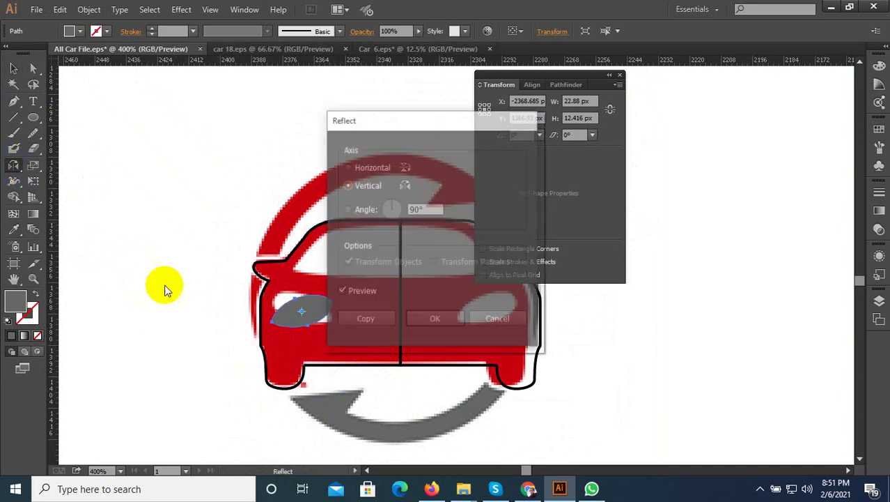
click(365, 319)
key(v)
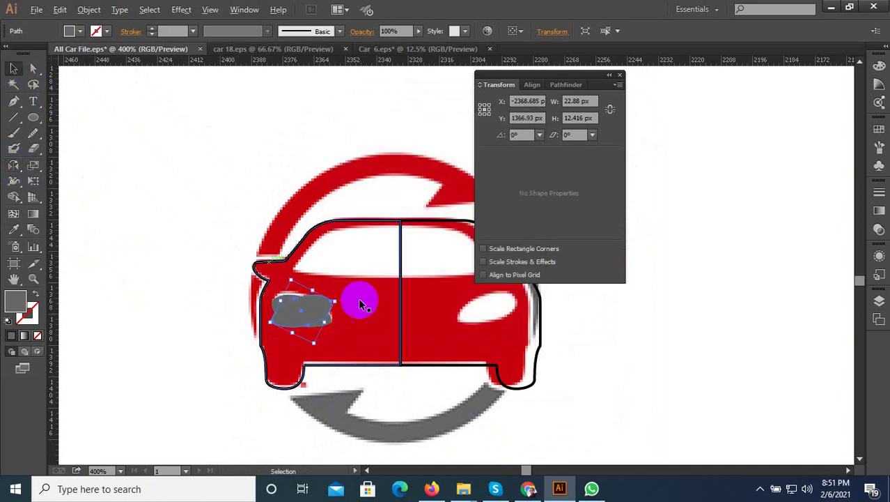
click(298, 296)
drag(318, 308, 506, 312)
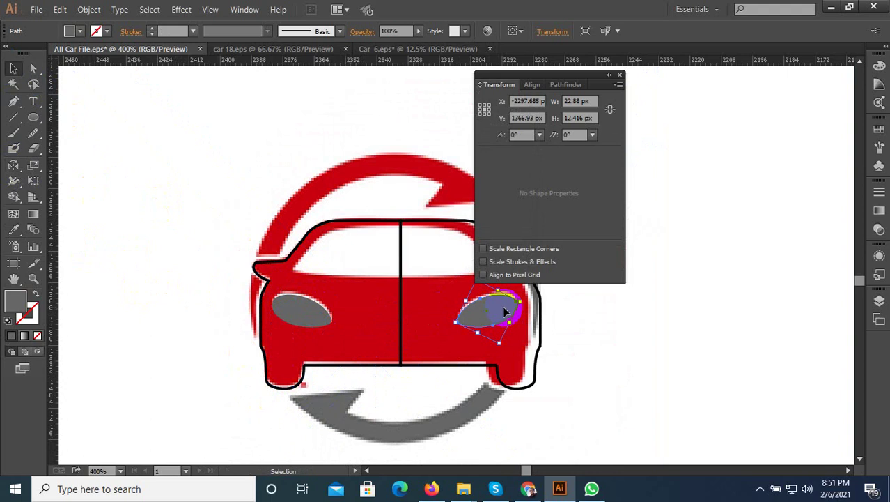
Step: Select the car's left body outline, then the placed logo image
click(364, 363)
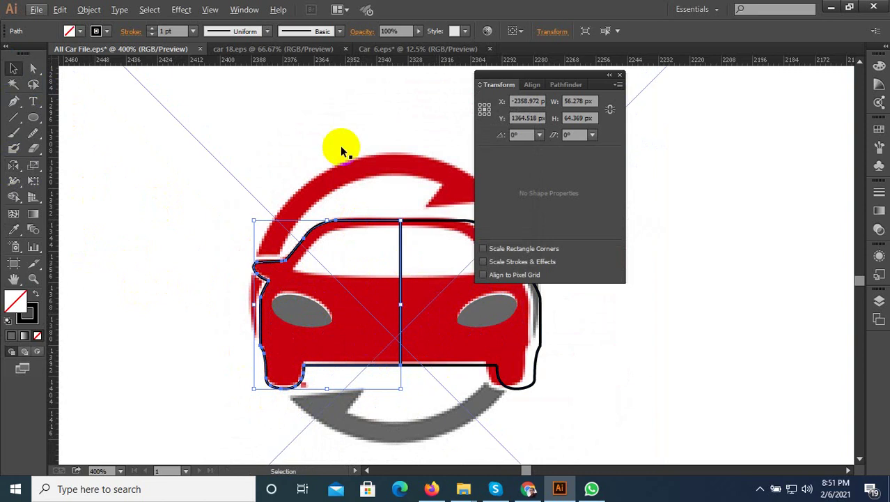
click(367, 183)
scroll(348, 259, up, 1)
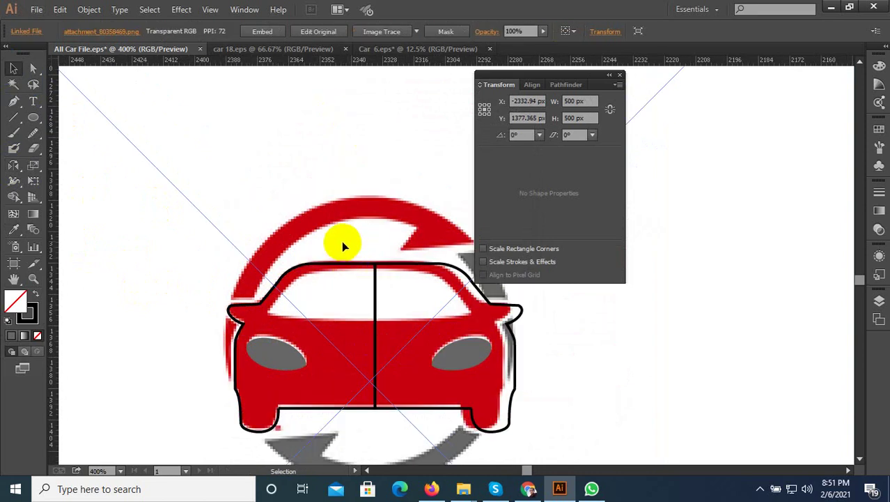
alt+scroll(302, 287, up, 1)
click(16, 104)
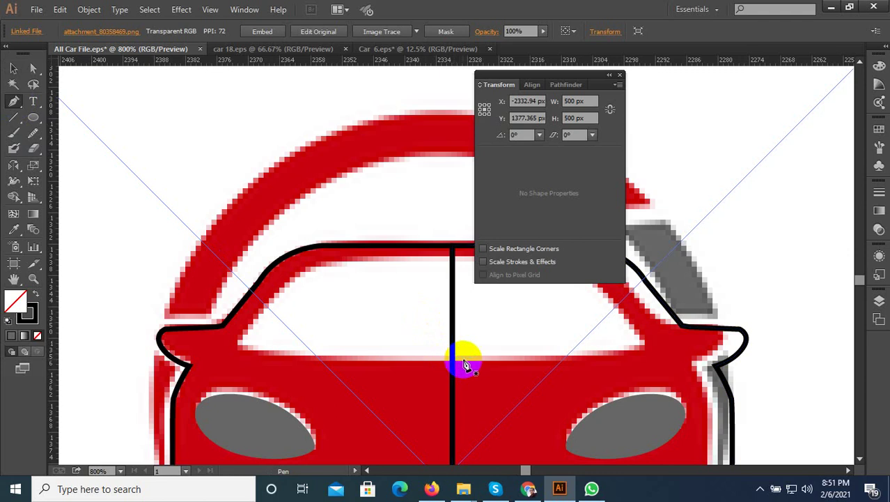
Step: Pen-trace the left window's lower edge from the centre line to the front corner
click(462, 360)
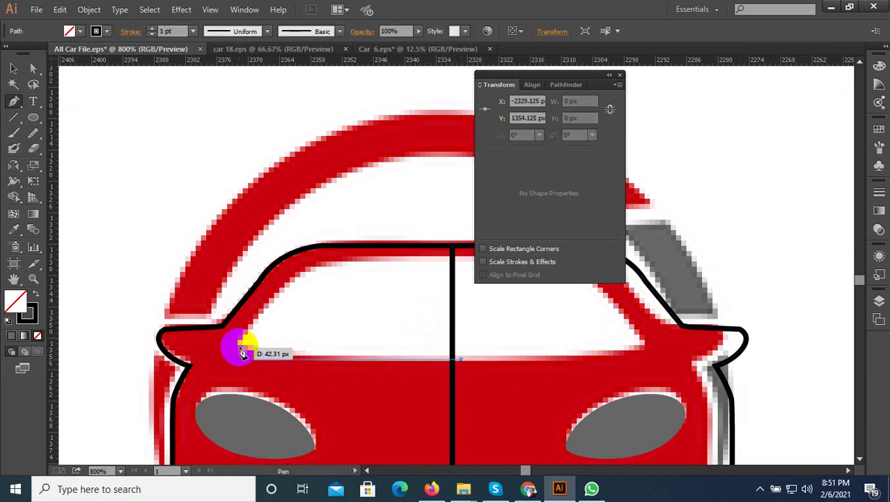
click(277, 354)
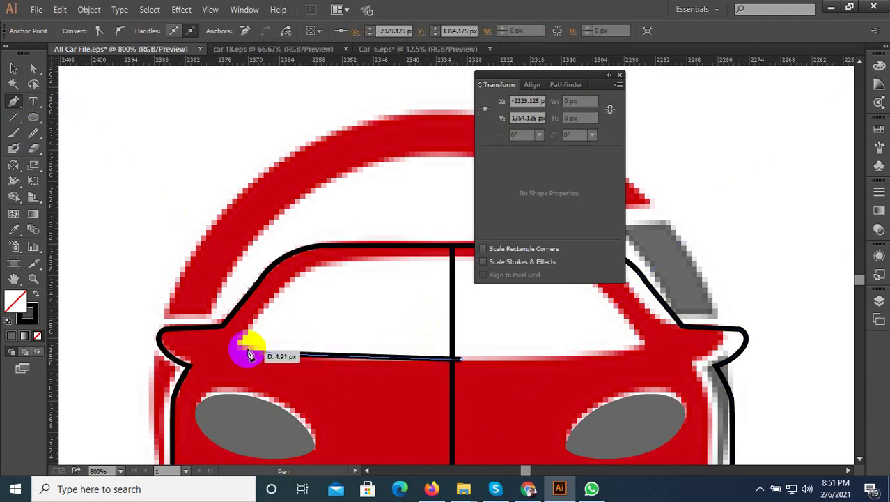
click(237, 341)
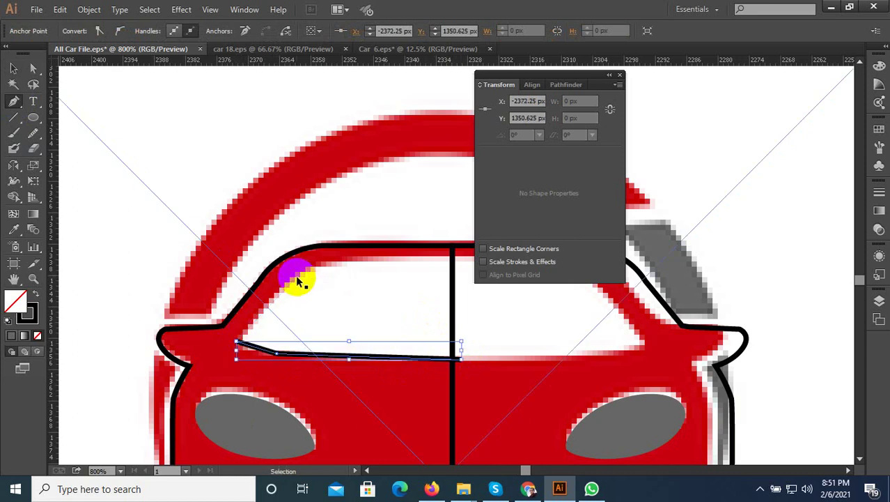
scroll(268, 324, up, 2)
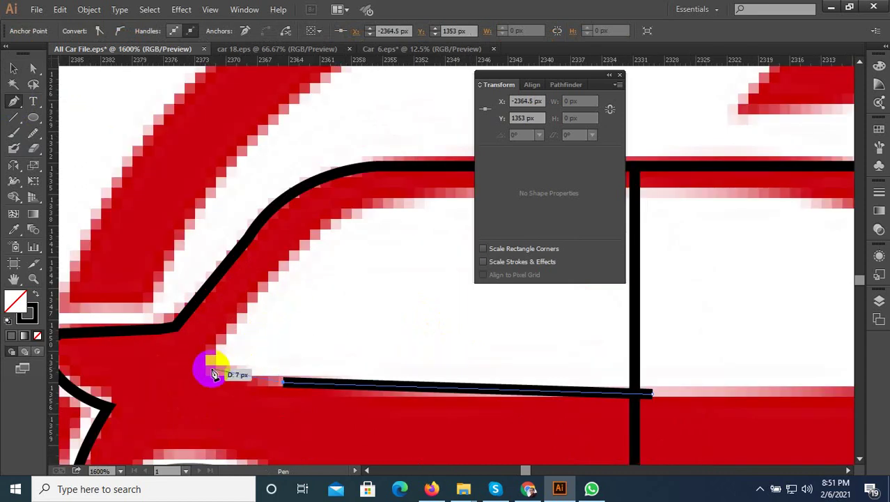
click(206, 362)
scroll(206, 361, down, 1)
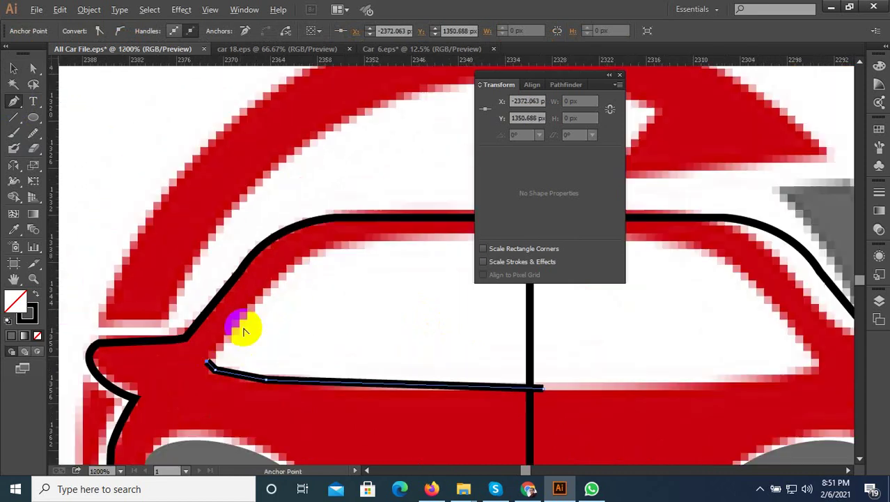
Step: Continue the window outline up the windscreen and across the top, closing it at the centre line
drag(281, 274, 264, 287)
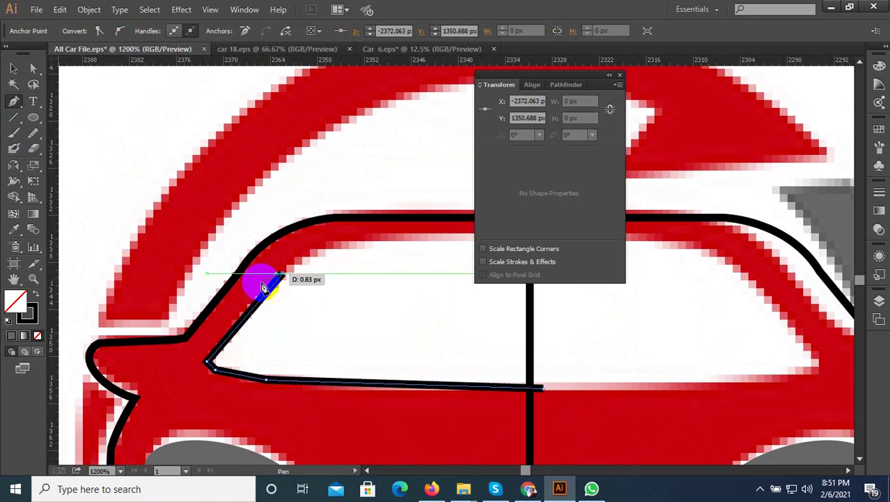
scroll(303, 270, down, 3)
scroll(312, 258, up, 3)
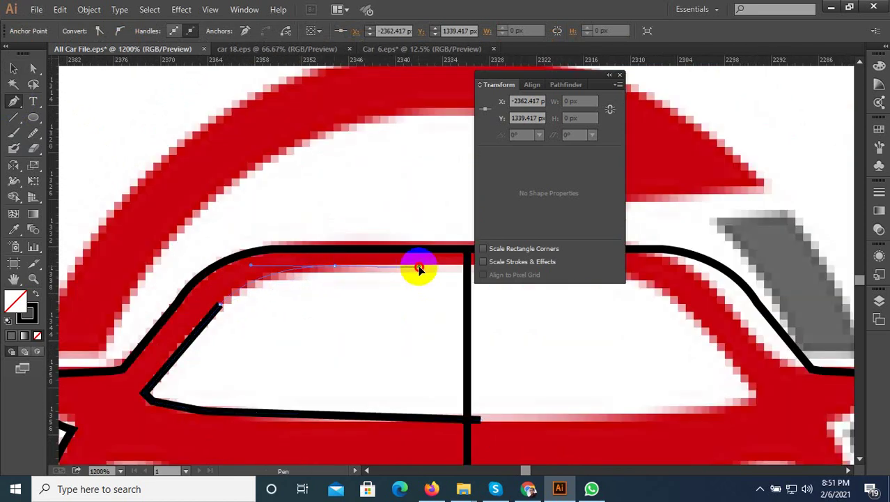
drag(418, 268, 417, 272)
scroll(418, 272, down, 2)
scroll(408, 277, up, 3)
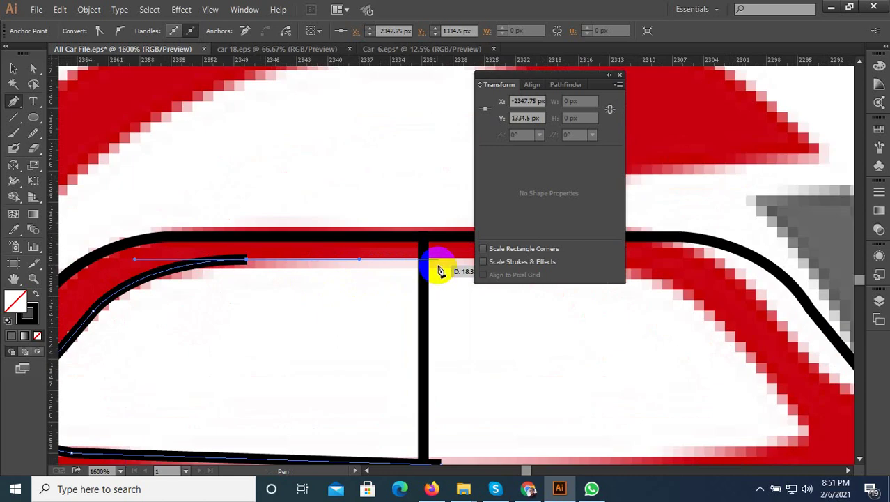
click(441, 270)
scroll(436, 275, down, 2)
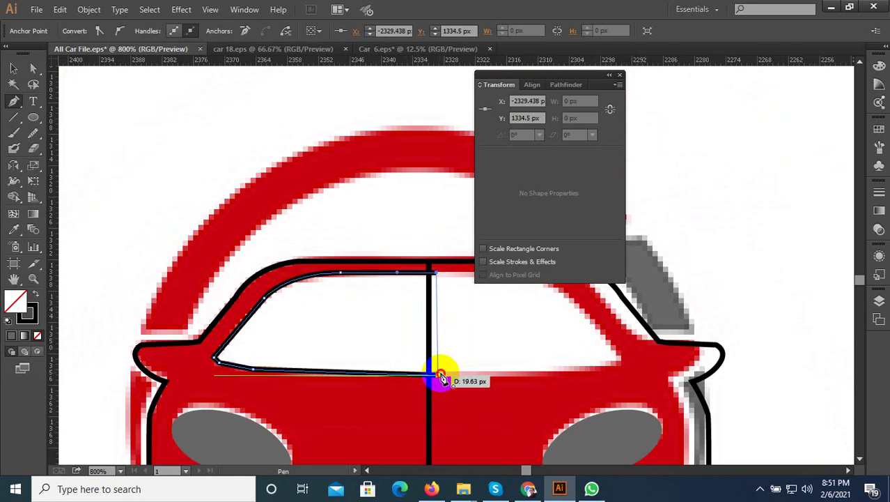
click(440, 376)
Step: Drag the placed logo image away from the traced car
click(14, 67)
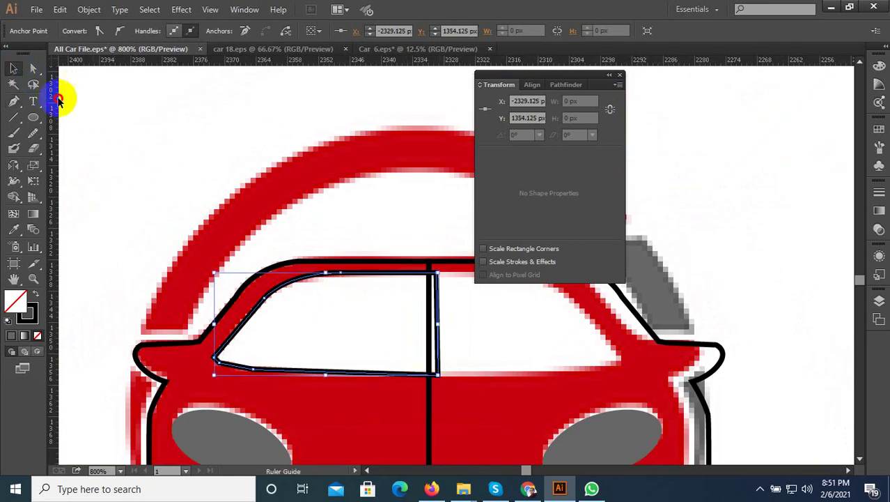
scroll(298, 288, down, 2)
scroll(427, 342, down, 2)
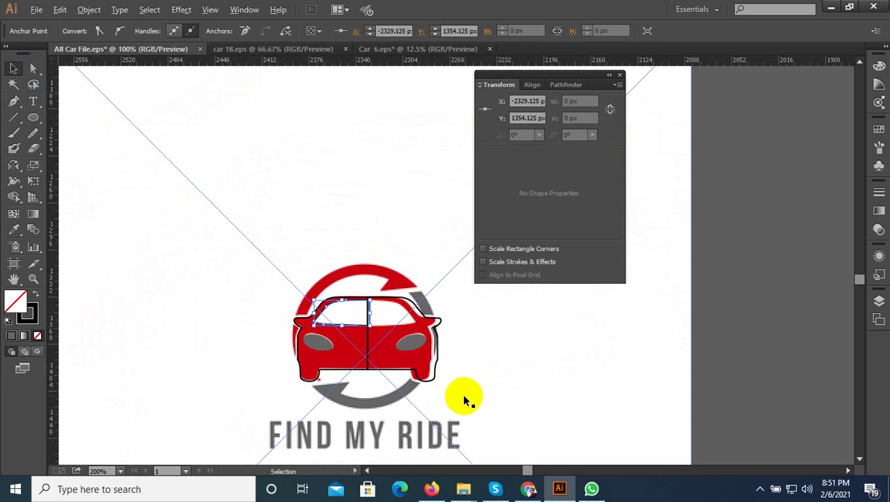
scroll(488, 407, down, 3)
drag(510, 412, 354, 294)
Step: Fill the car's left half with the artboard's white using the Eyedropper
scroll(460, 397, up, 3)
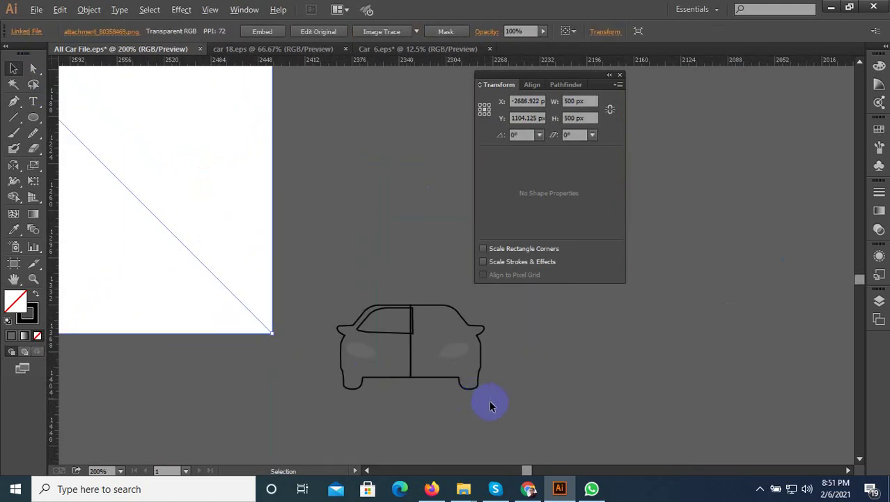
mouse_move(490, 406)
mouse_down()
mouse_move(451, 336)
mouse_move(509, 363)
mouse_move(541, 352)
mouse_move(637, 358)
mouse_up()
click(408, 372)
scroll(411, 376, up, 2)
scroll(418, 397, up, 1)
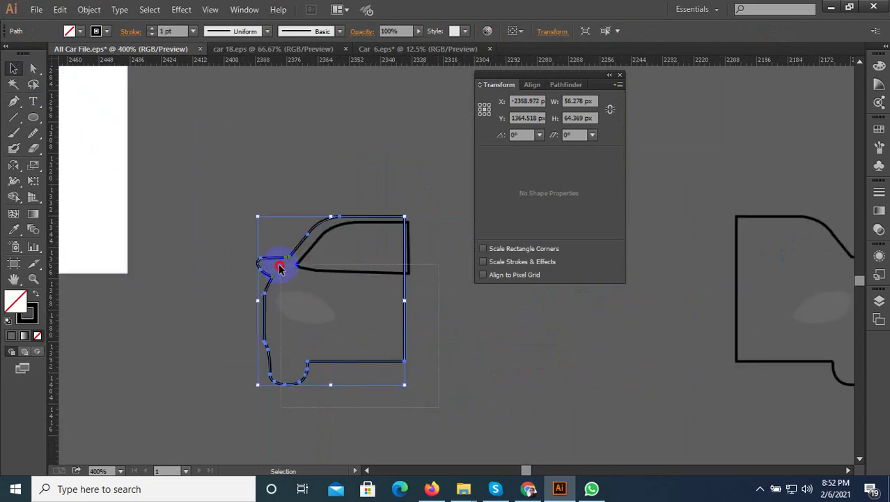
click(13, 230)
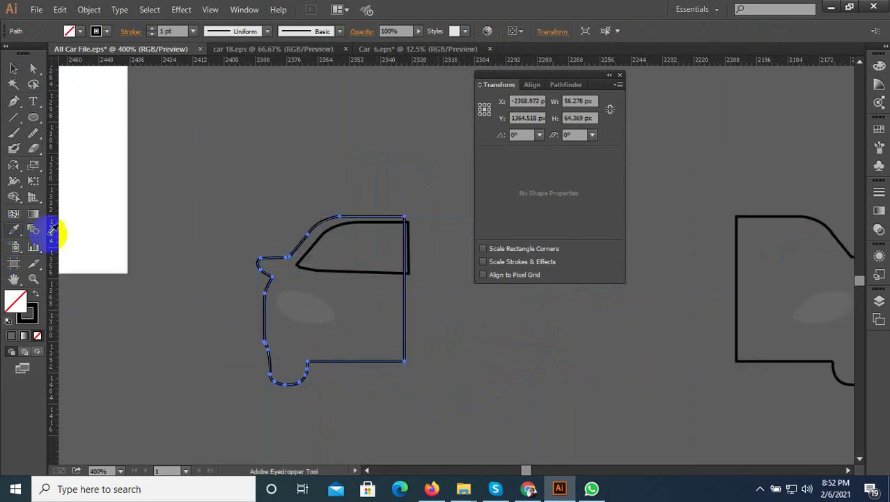
click(100, 233)
Step: Divide the car half, window and headlight with Pathfinder Divide, then ungroup the pieces
click(11, 68)
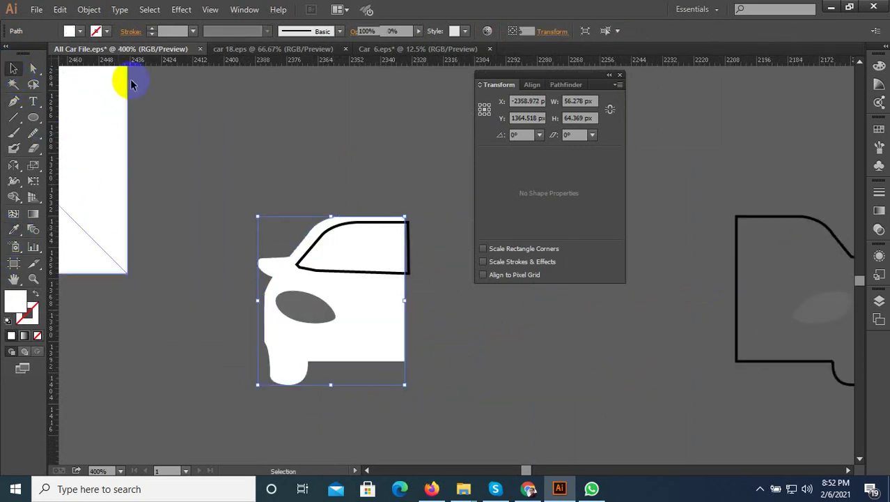
click(318, 248)
shift+click(280, 355)
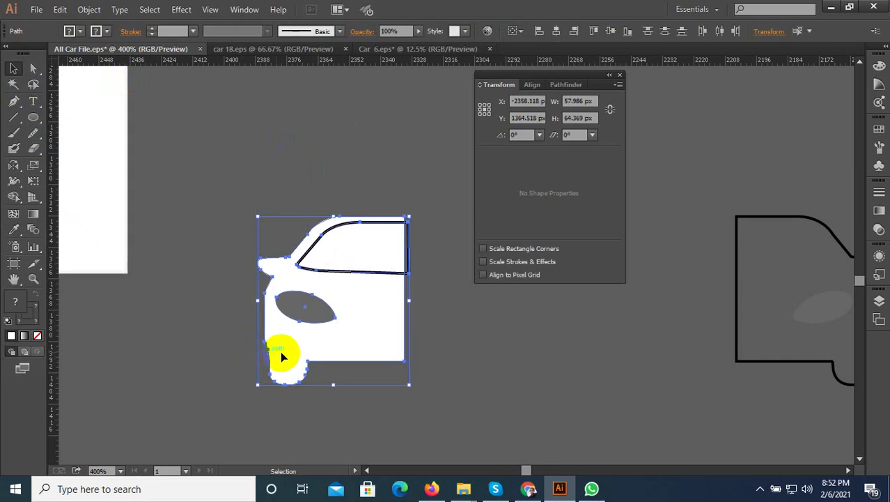
click(572, 87)
click(488, 148)
right_click(360, 269)
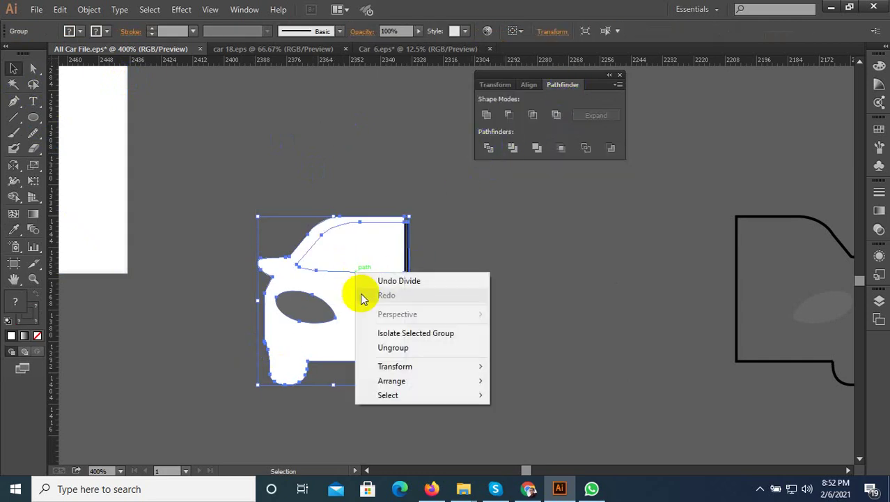
click(390, 348)
Step: Alt-drag a duplicate of the white car shape above the original
click(457, 325)
click(389, 328)
key(ctrl+minus)
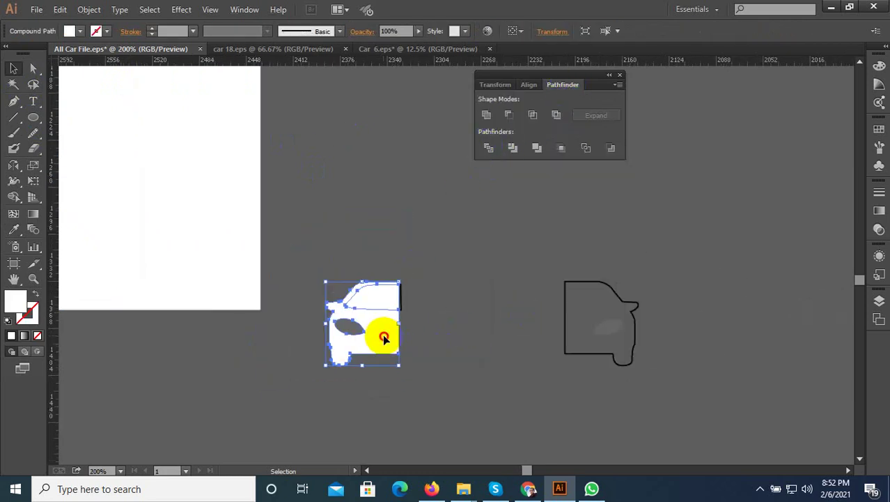
drag(384, 337, 387, 213)
click(462, 213)
scroll(446, 251, up, 2)
Step: Reflect a vertical copy of the upper car half and slide it right beside the original
click(376, 236)
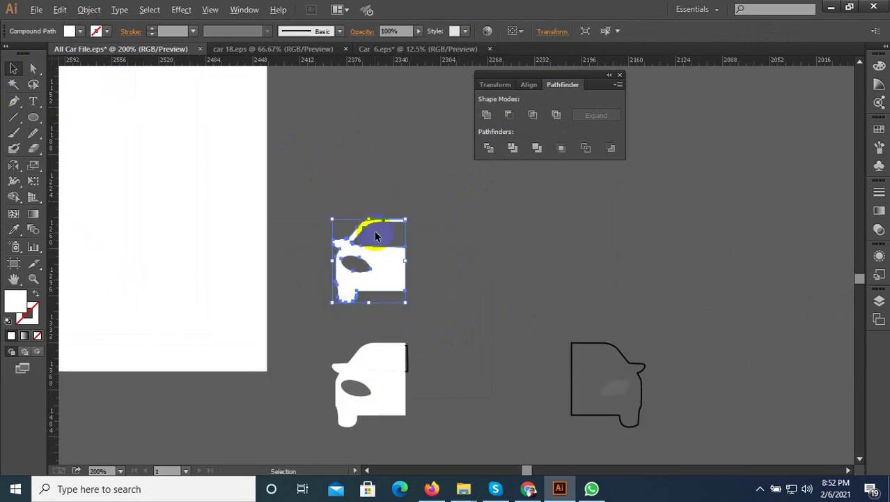
scroll(376, 237, up, 1)
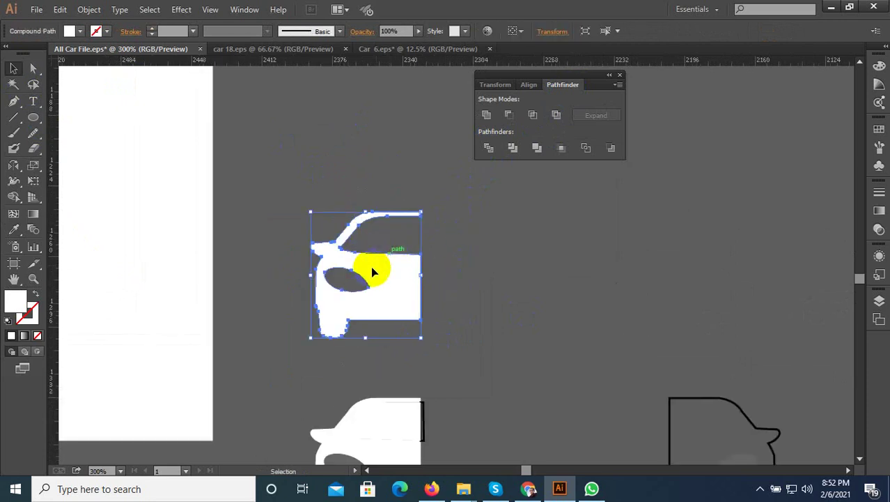
double_click(13, 167)
click(365, 318)
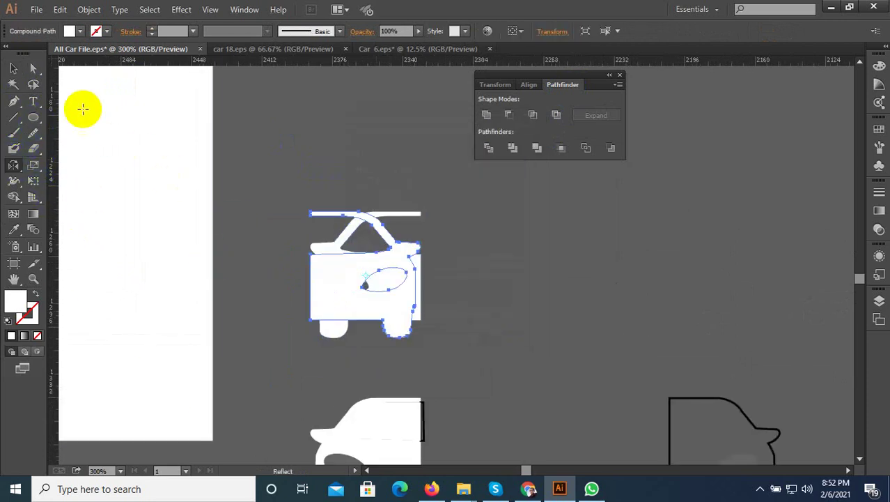
click(13, 69)
drag(331, 293, 446, 298)
Step: Nudge the right car half left to close the seam at the centre
click(437, 341)
scroll(437, 342, up, 1)
click(432, 279)
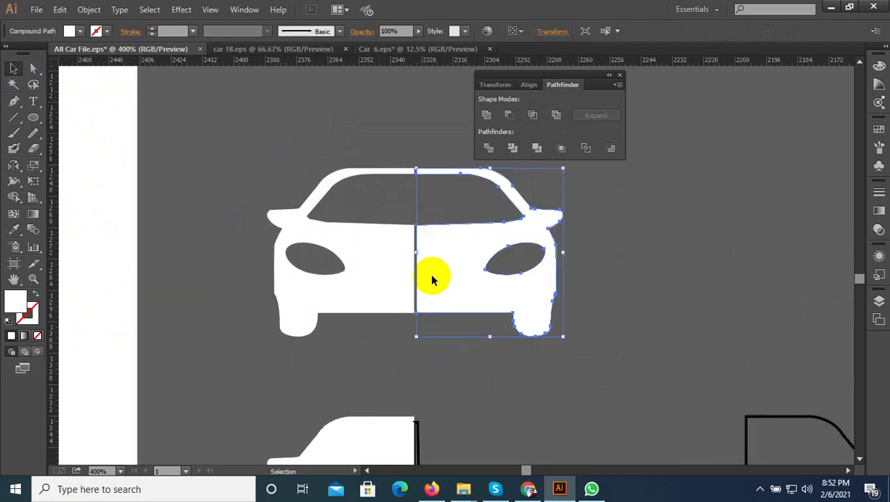
scroll(425, 299, up, 3)
scroll(394, 307, up, 2)
drag(387, 285, 378, 287)
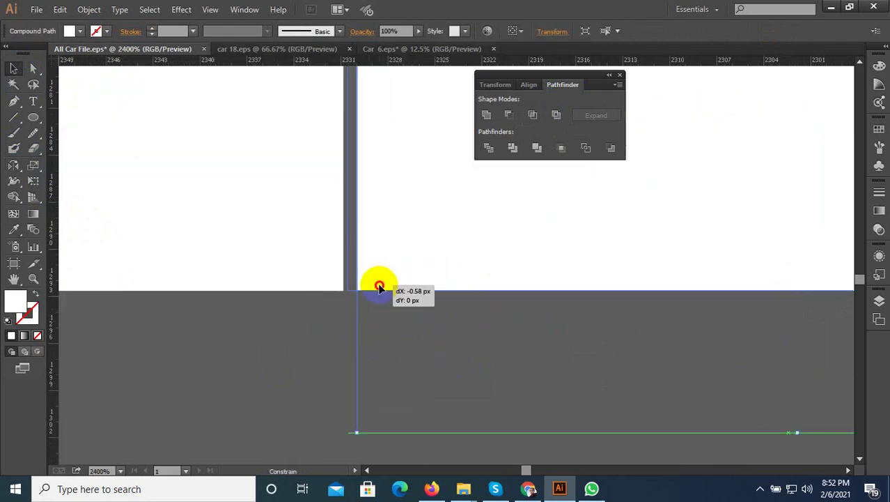
Step: Deselect and pan the view to show the finished car and the logo
click(419, 358)
scroll(434, 387, down, 3)
scroll(434, 380, down, 3)
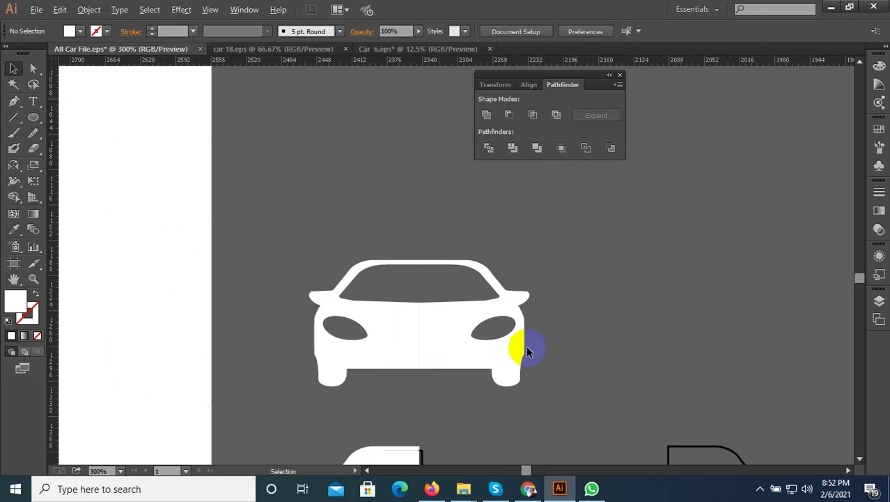
scroll(526, 348, down, 2)
scroll(560, 322, down, 2)
scroll(560, 321, left, 2)
scroll(627, 322, up, 2)
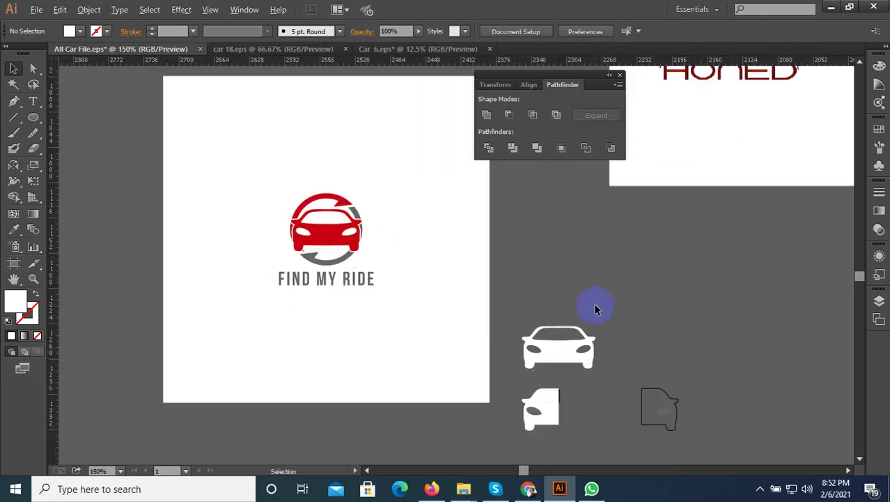
scroll(597, 305, up, 2)
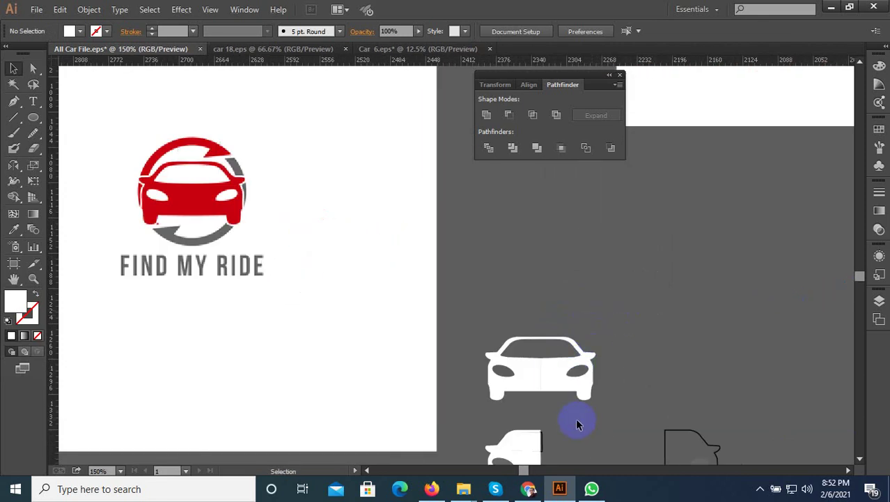
drag(582, 424, 568, 384)
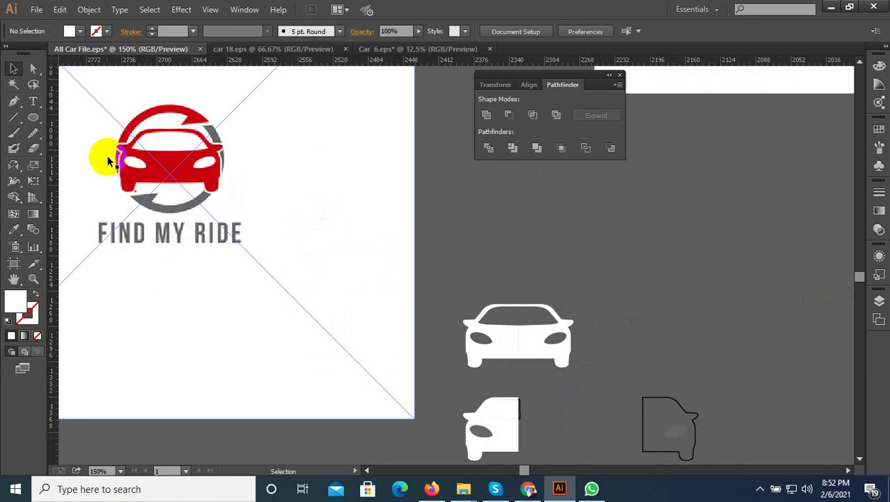
Step: Draw a circle around the car, swap fill and stroke to make it an outline, and centre it
click(33, 117)
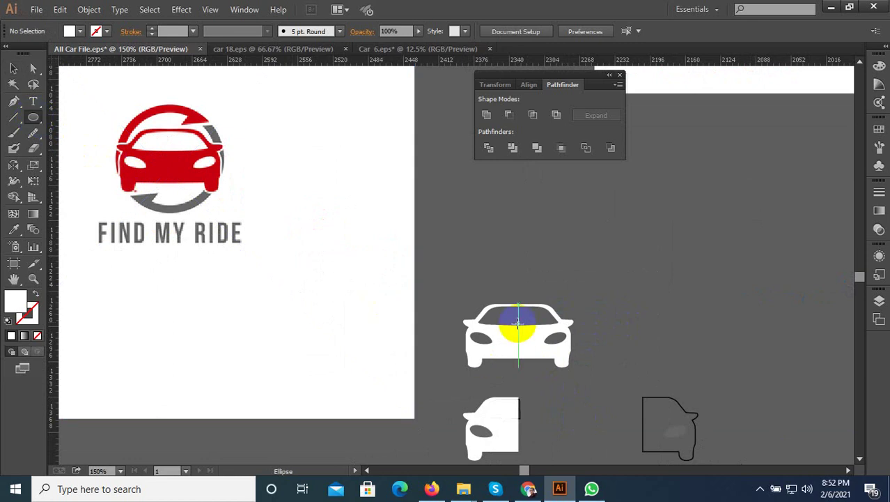
drag(518, 325, 572, 382)
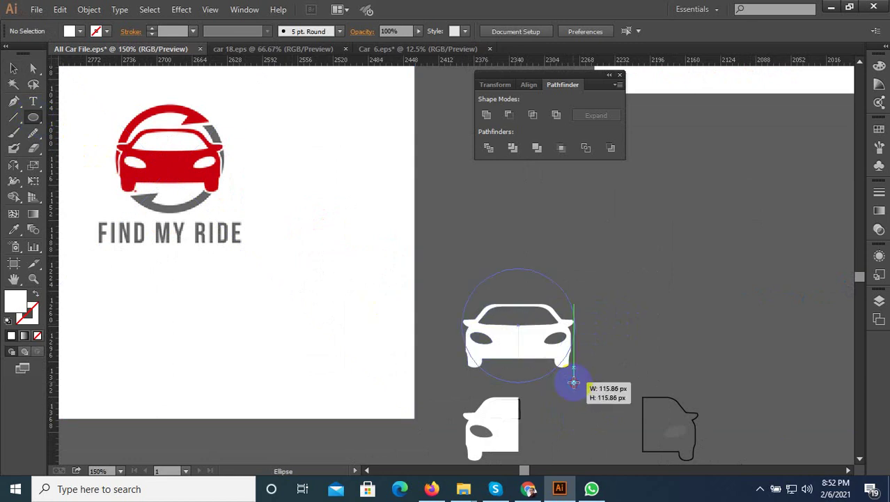
drag(573, 382, 574, 380)
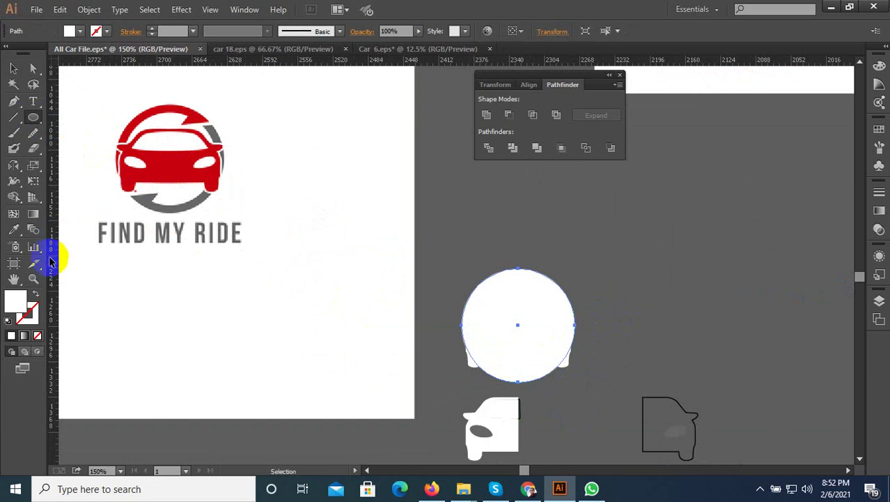
click(37, 295)
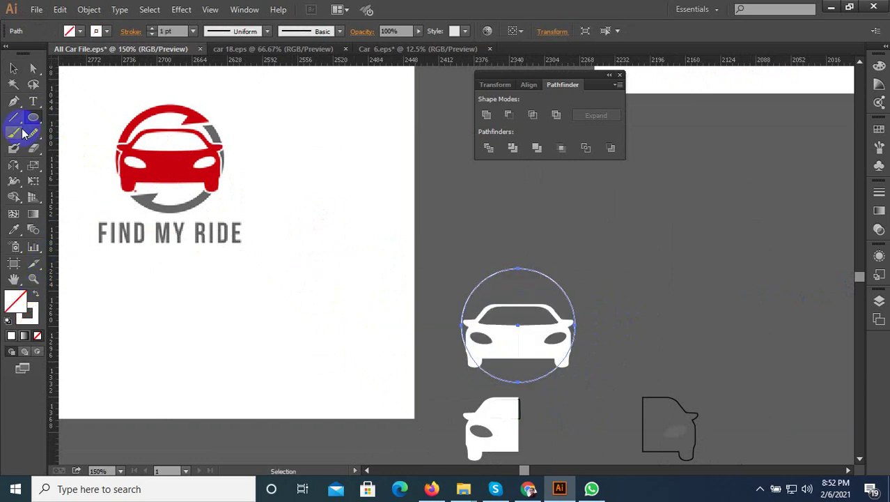
click(15, 70)
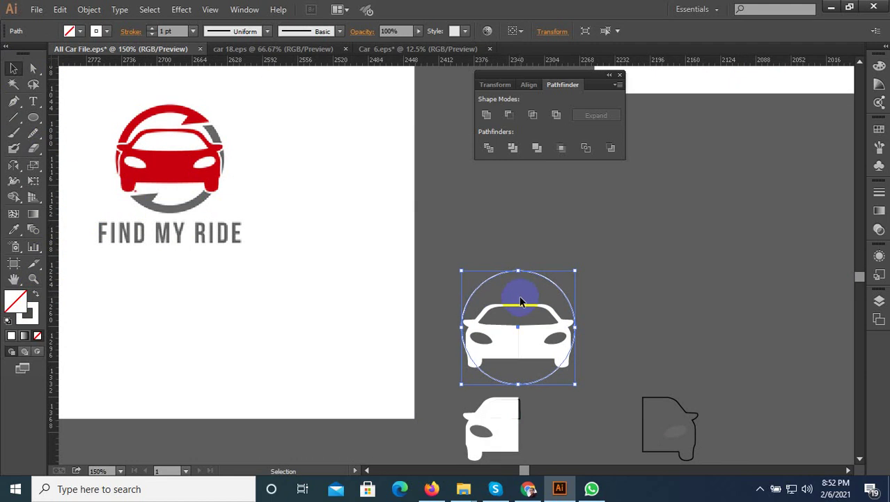
drag(521, 301, 521, 302)
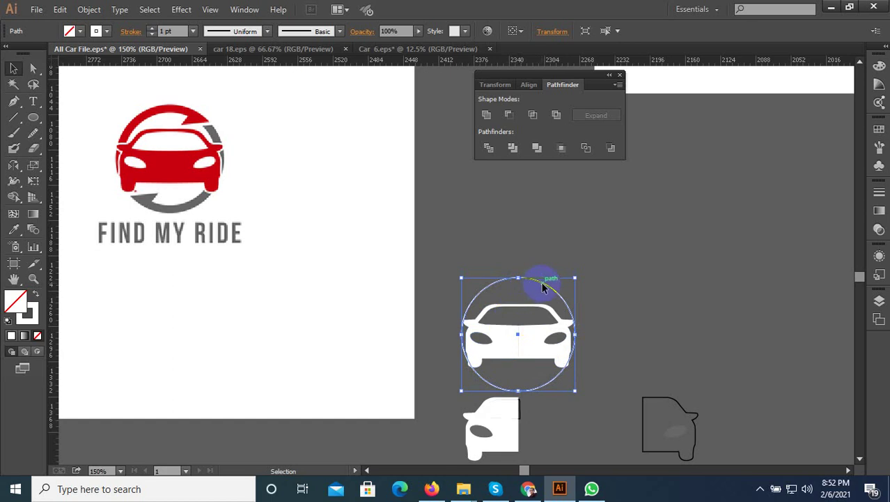
drag(538, 302, 553, 317)
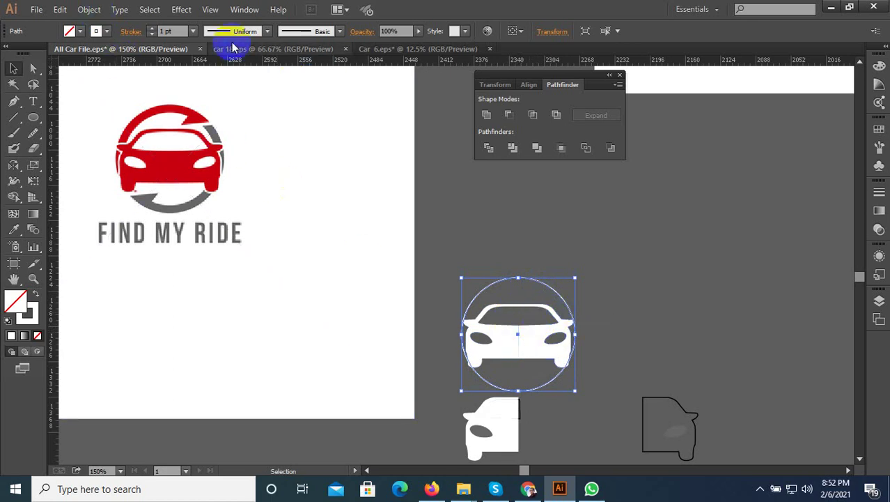
Step: Give the car's ring a 4 pt cyan (0AEFEF) stroke
click(193, 31)
click(208, 170)
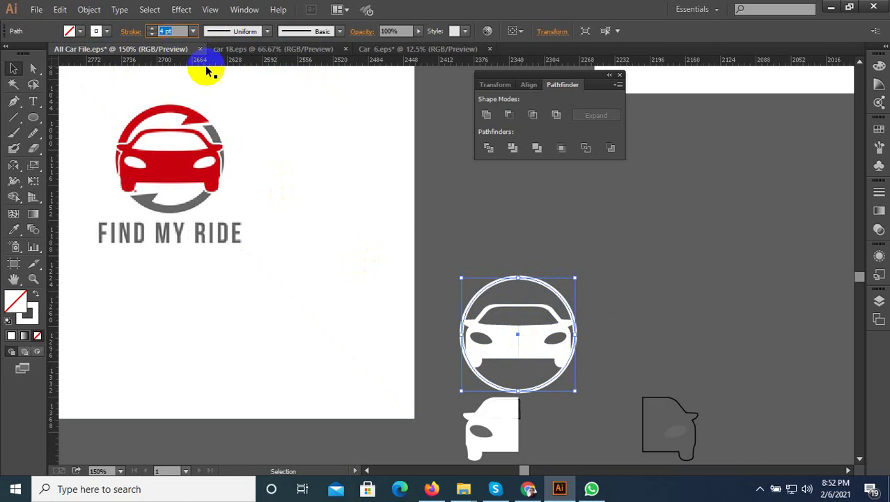
click(503, 255)
click(509, 288)
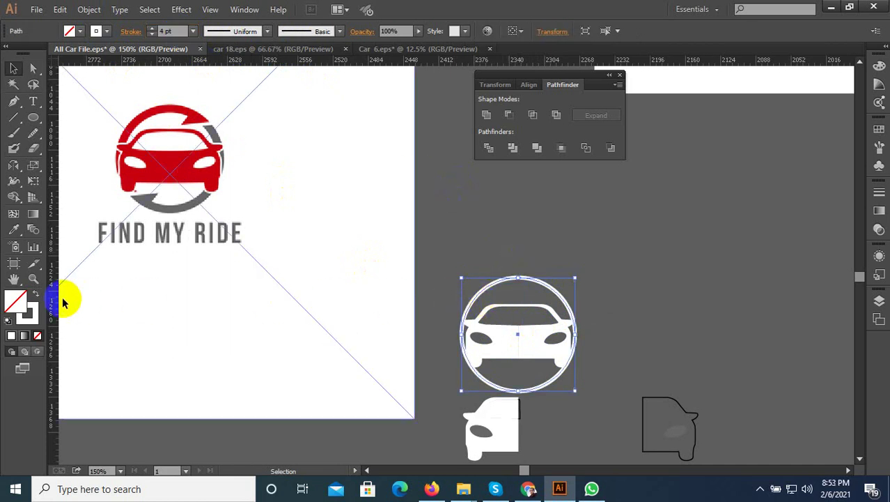
double_click(25, 310)
click(430, 167)
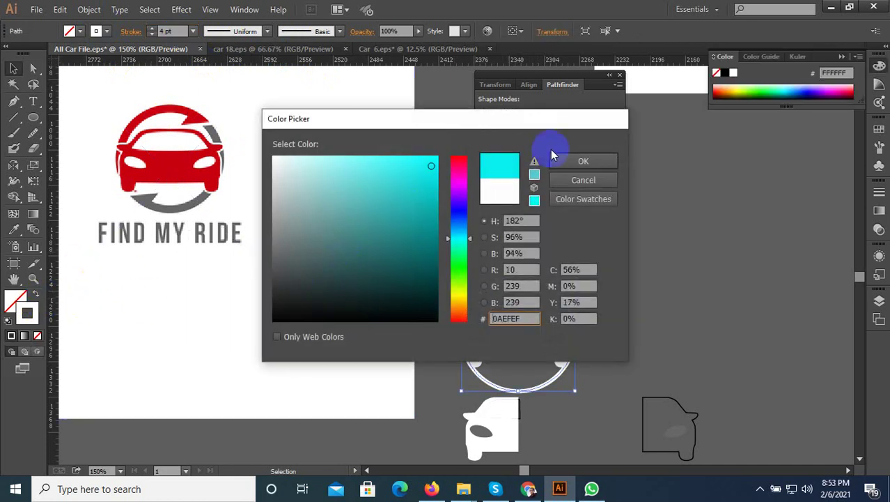
click(583, 161)
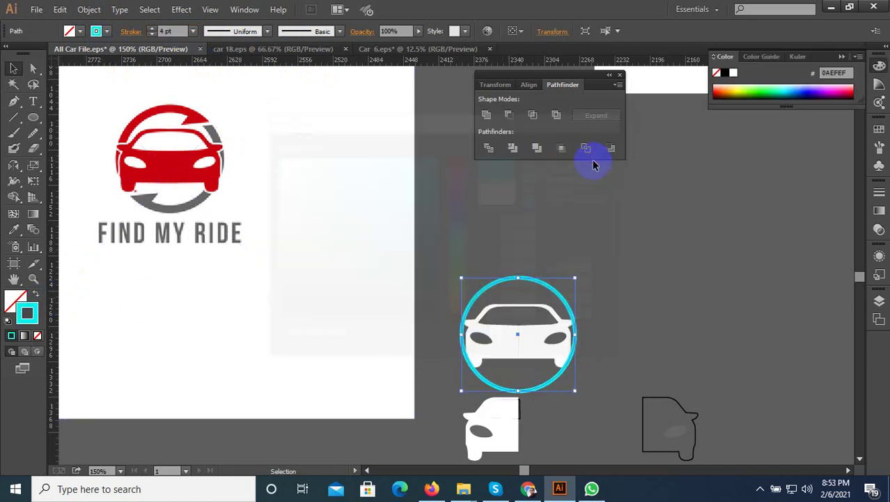
Step: Alt-drag a copy of the car and its ring up and to the right
click(514, 306)
shift+click(504, 346)
drag(515, 348, 648, 215)
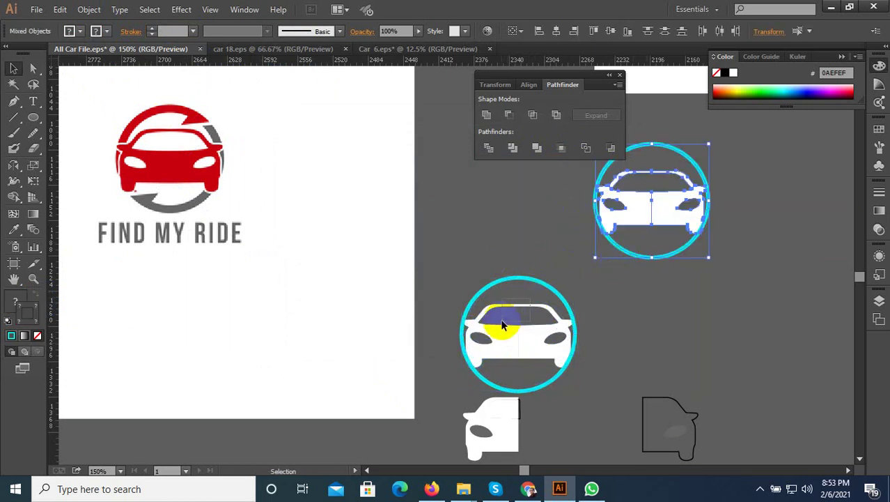
click(503, 324)
click(512, 147)
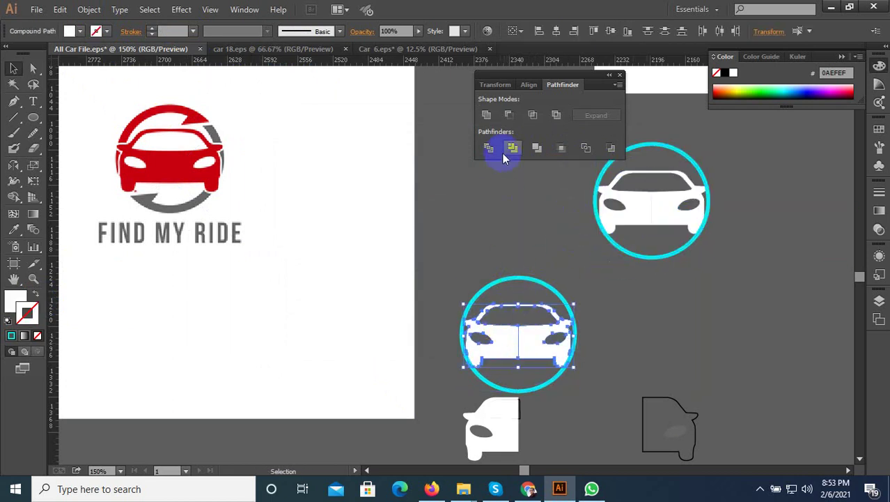
Step: Expand the lower car's cyan ring into a filled shape via Object > Expand
click(501, 189)
click(509, 318)
click(522, 285)
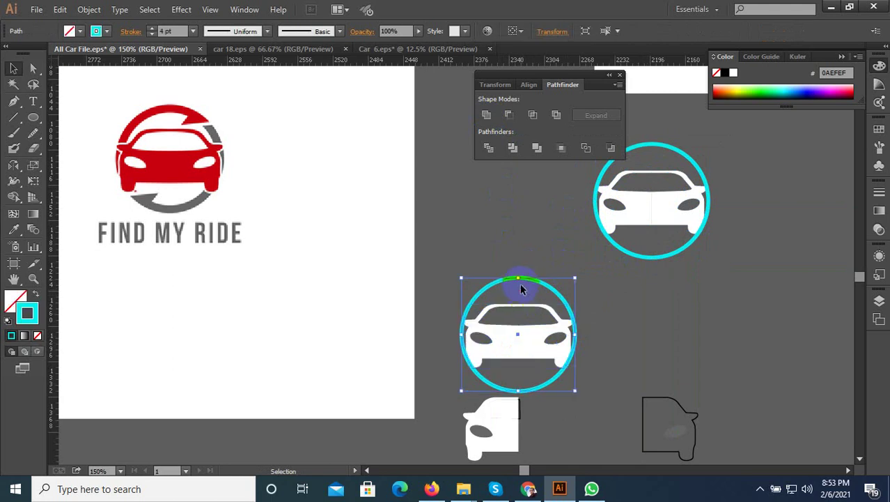
click(89, 10)
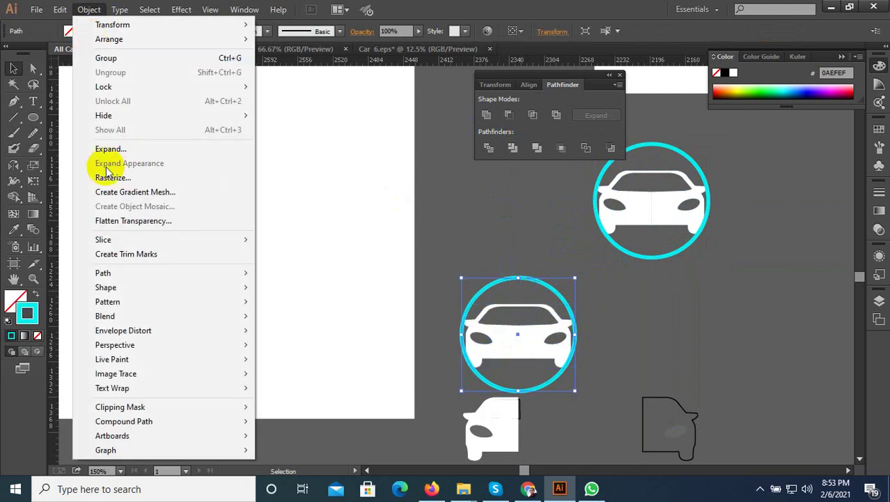
click(111, 149)
Step: Finish expanding the cyan ring, then preview a 3 px offset on the white car and cancel
click(430, 309)
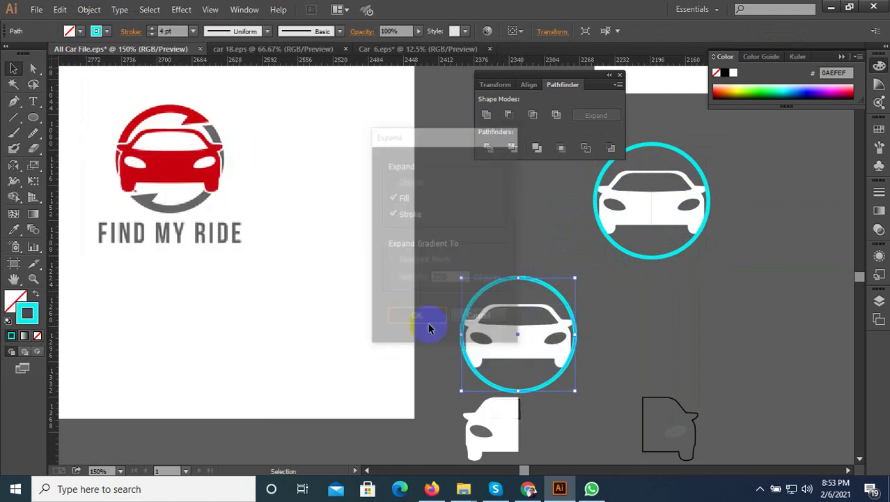
click(509, 271)
click(502, 313)
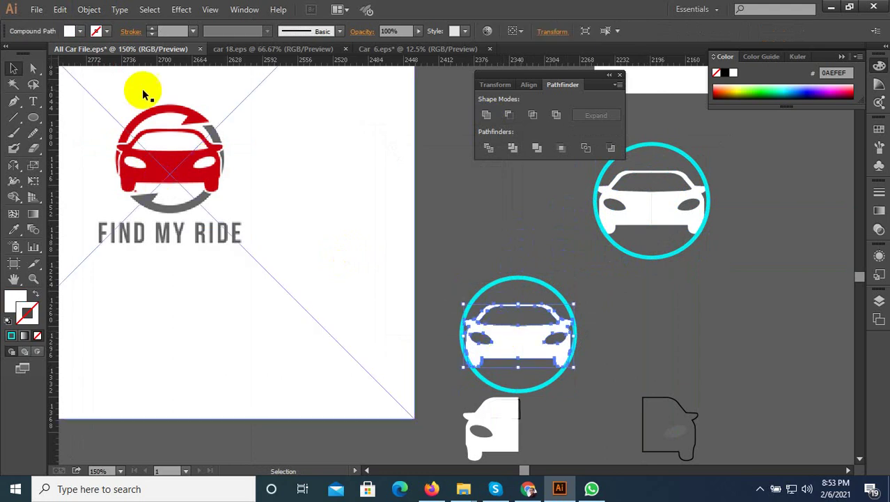
click(89, 10)
mouse_move(103, 273)
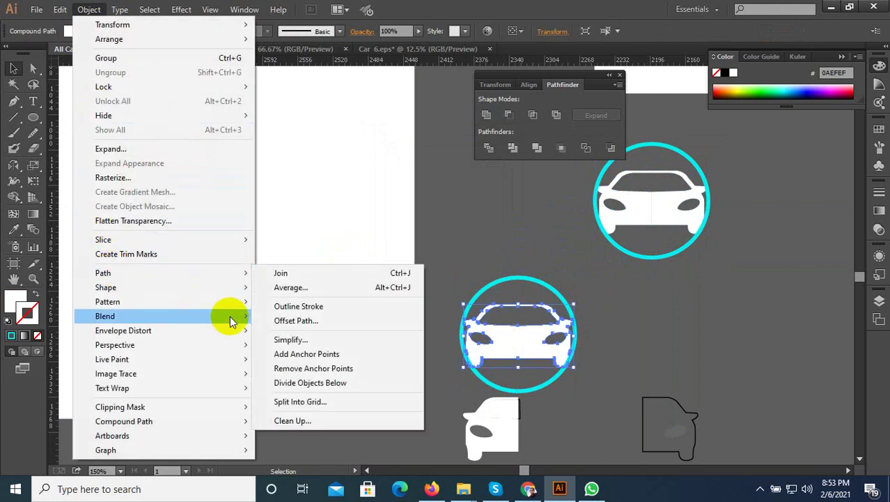
click(290, 323)
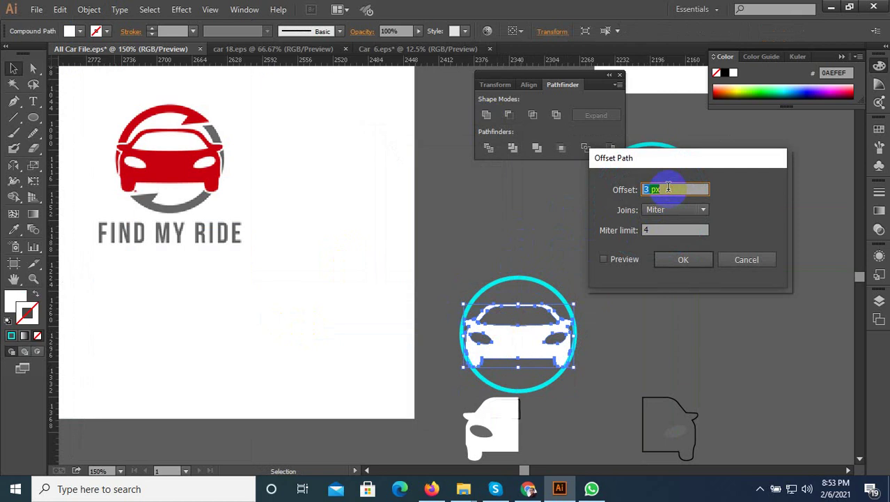
click(602, 259)
click(603, 259)
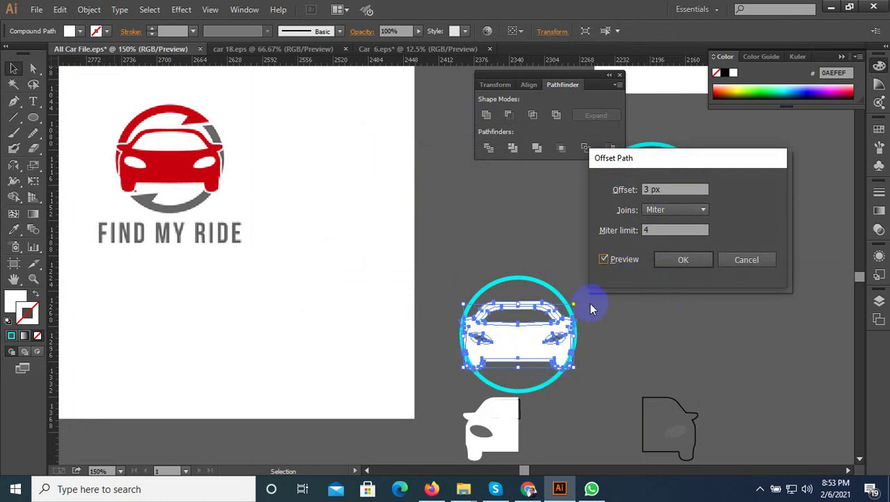
click(746, 259)
Step: Zoom in, compare 1–3 px Offset Path previews on the car, and apply 2 px
ctrl+click(536, 338)
ctrl+click(481, 362)
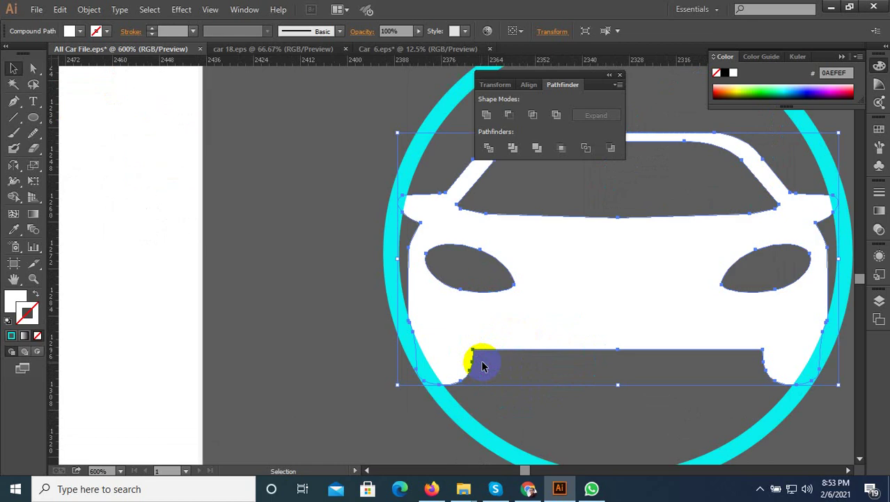
click(89, 9)
mouse_move(165, 273)
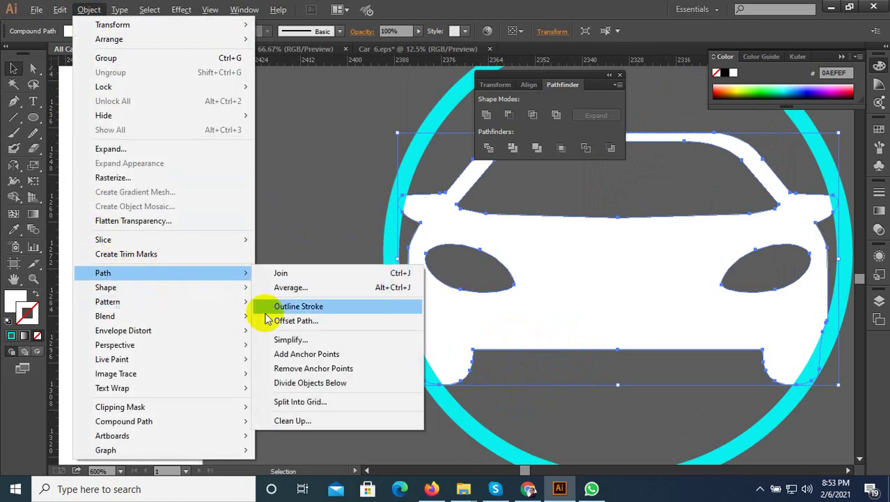
click(295, 320)
click(606, 260)
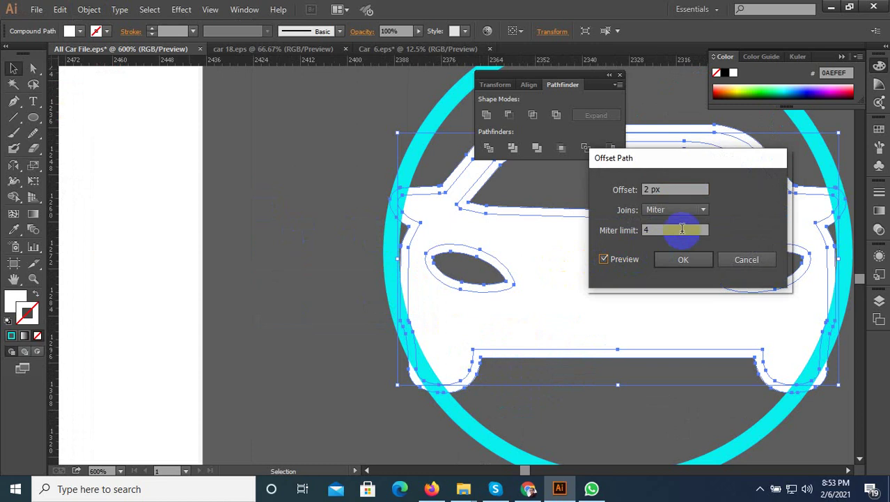
key(Down)
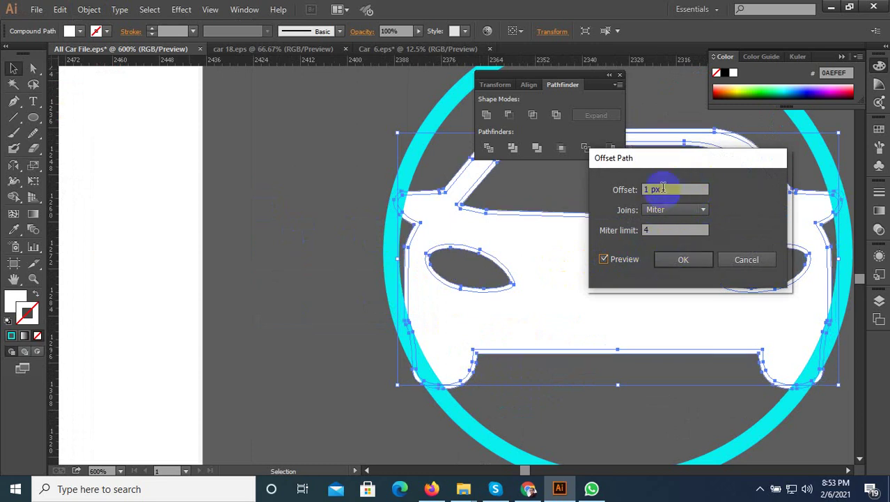
key(Up)
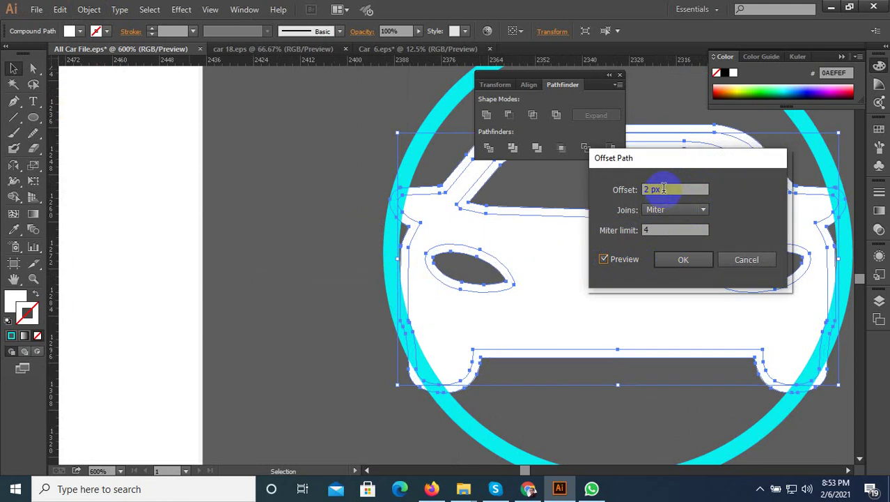
key(Up)
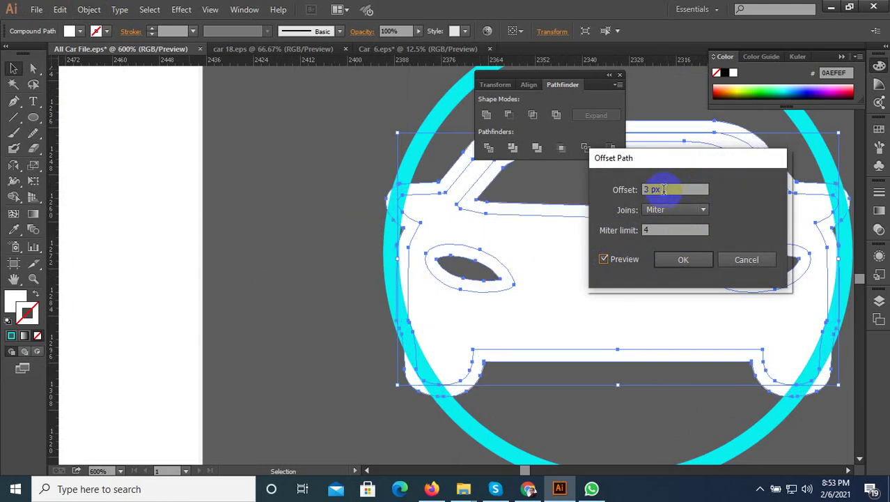
key(Down)
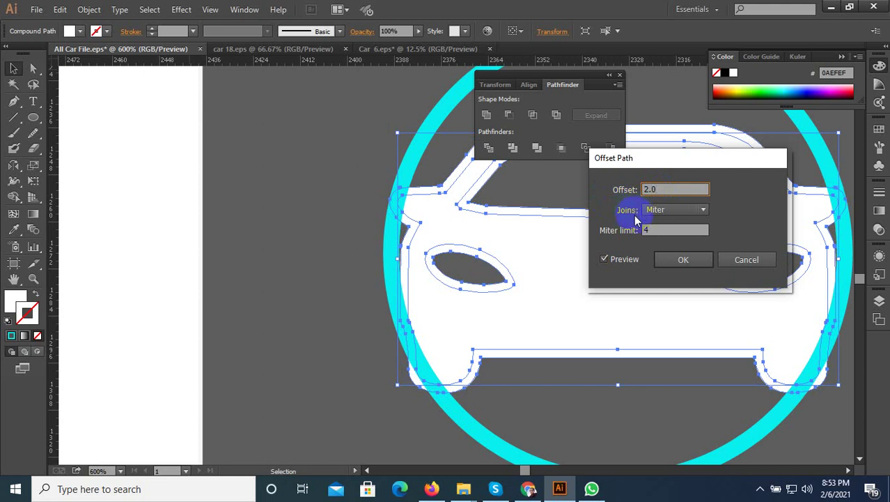
click(686, 261)
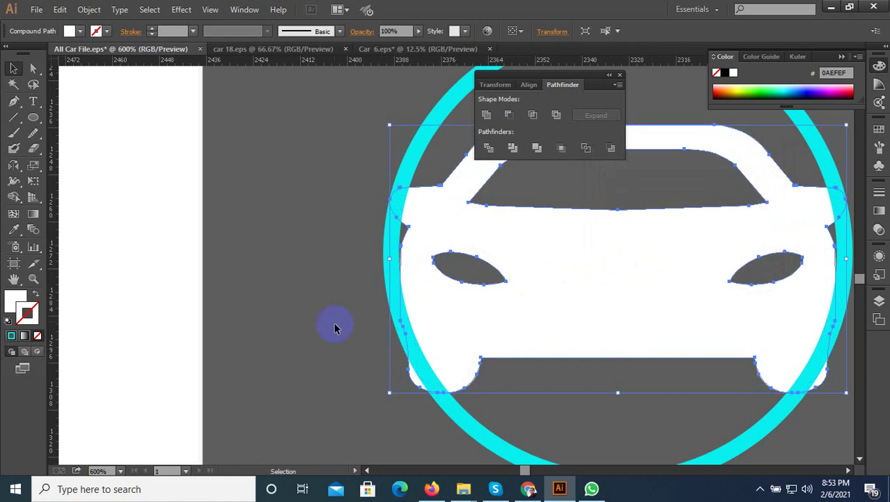
Step: Alt-drag a duplicate of the car-in-circle icon to the right
scroll(335, 327, down, 3)
shift+click(490, 288)
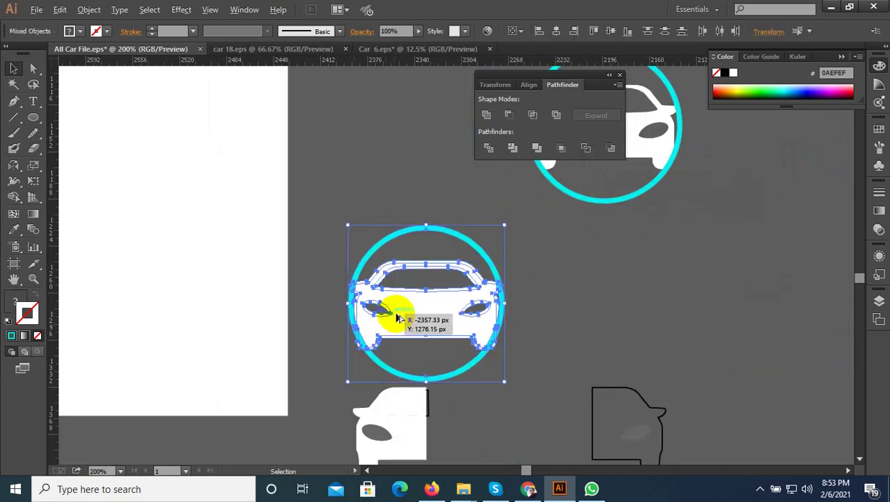
drag(397, 318, 627, 318)
click(576, 318)
scroll(479, 311, up, 2)
Step: Apply Pathfinder Divide to the copy's circle and car, then ungroup the pieces
click(439, 314)
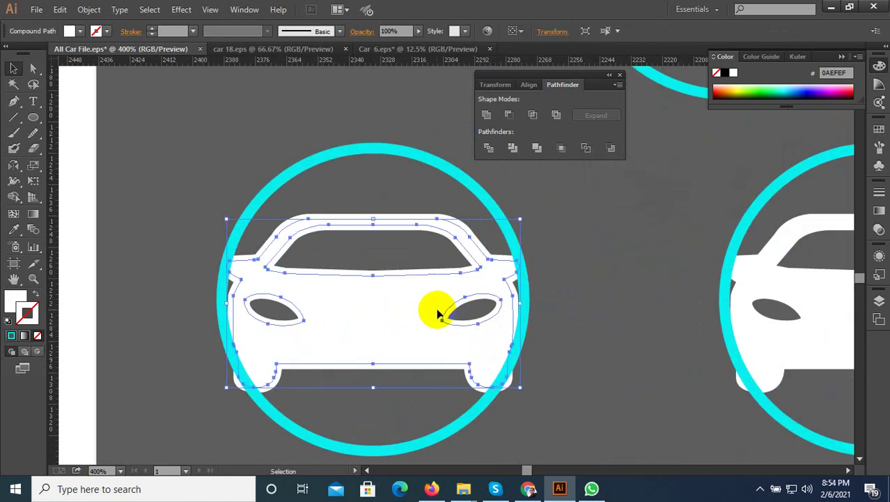
scroll(549, 289, up, 2)
click(463, 227)
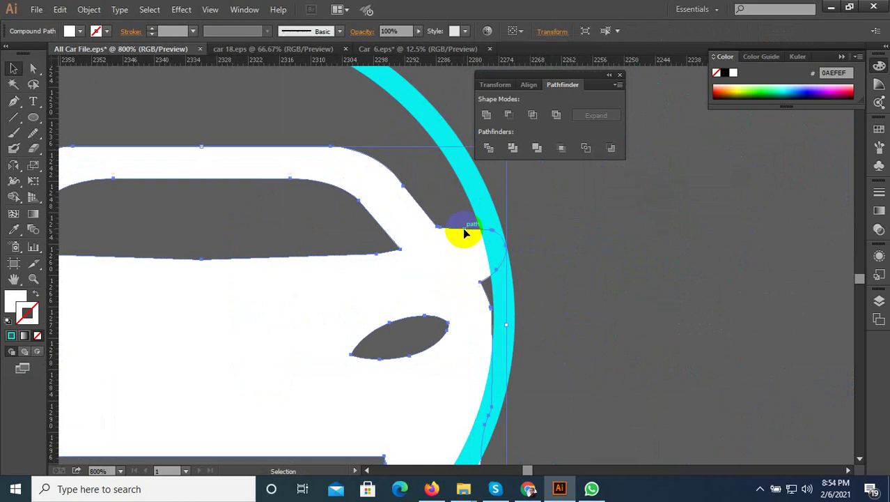
shift+click(483, 205)
click(489, 148)
scroll(487, 244, down, 2)
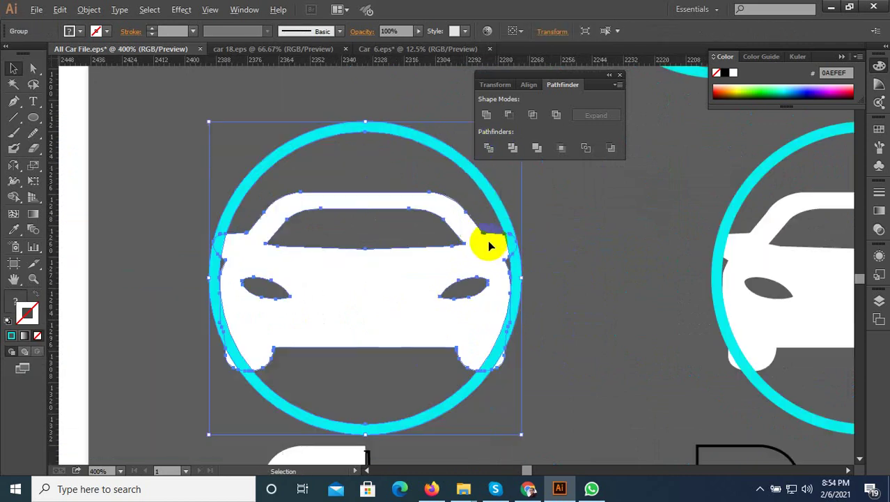
right_click(490, 268)
click(516, 313)
click(546, 283)
scroll(514, 259, up, 1)
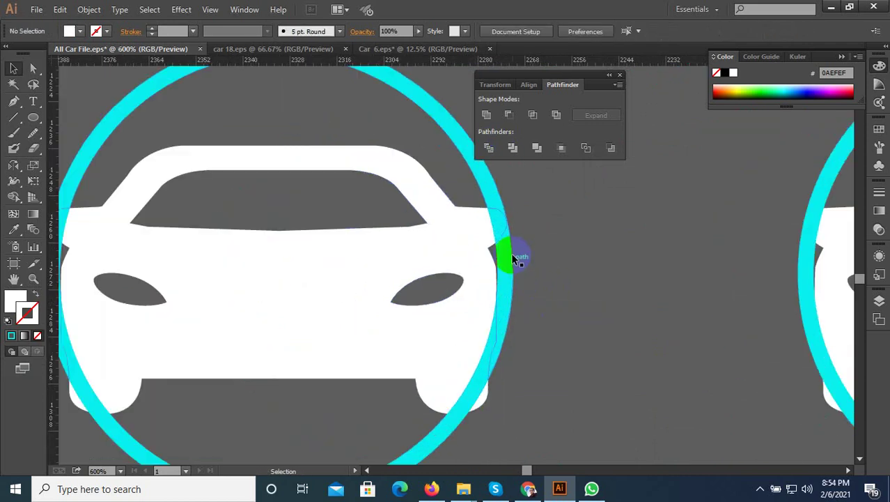
Step: Select the small cyan ring pieces beside the car and at the lower-left wheel
click(497, 223)
scroll(528, 235, down, 1)
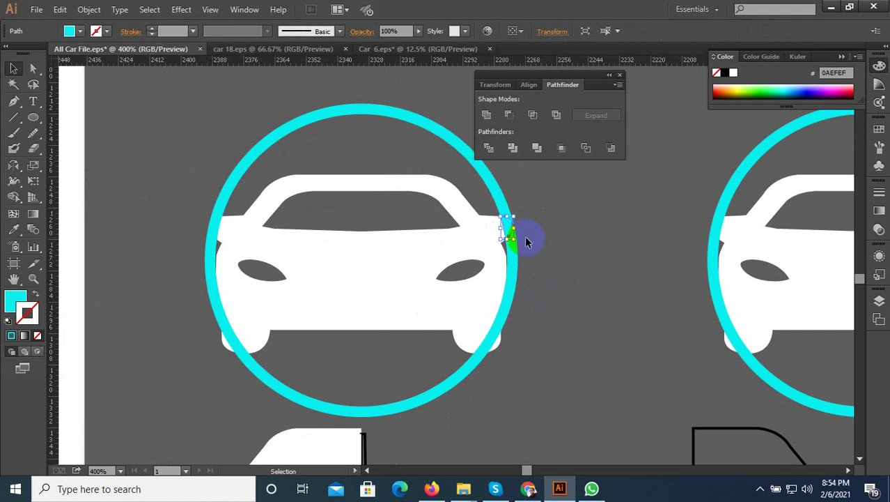
click(504, 234)
mouse_move(488, 216)
mouse_down()
mouse_move(212, 249)
mouse_move(216, 227)
mouse_move(497, 228)
mouse_up()
click(218, 234)
click(538, 265)
click(244, 342)
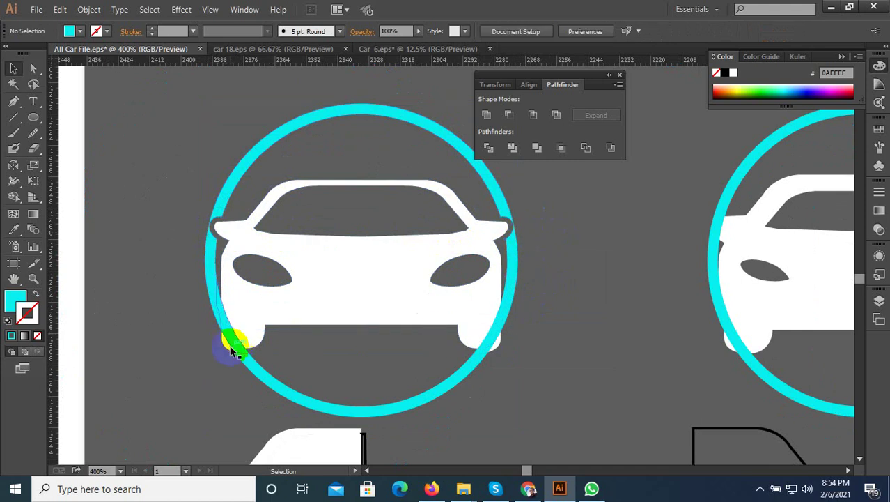
click(248, 340)
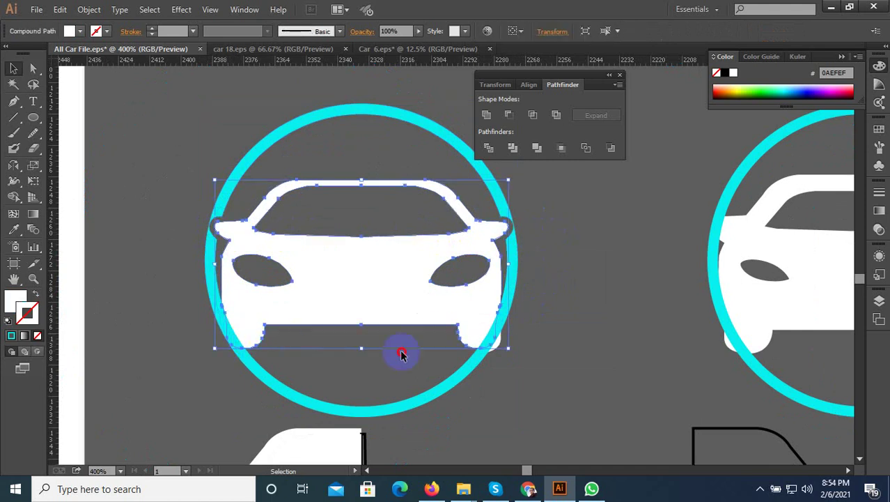
click(500, 347)
click(472, 333)
click(514, 348)
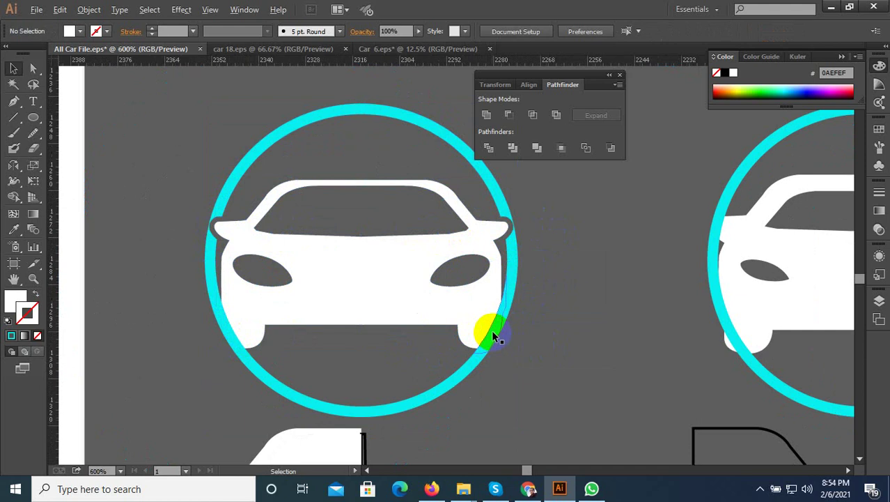
Step: Select the cyan ring pieces overlapping the left and right wheels
scroll(491, 330, up, 3)
click(491, 330)
scroll(611, 367, down, 3)
click(611, 367)
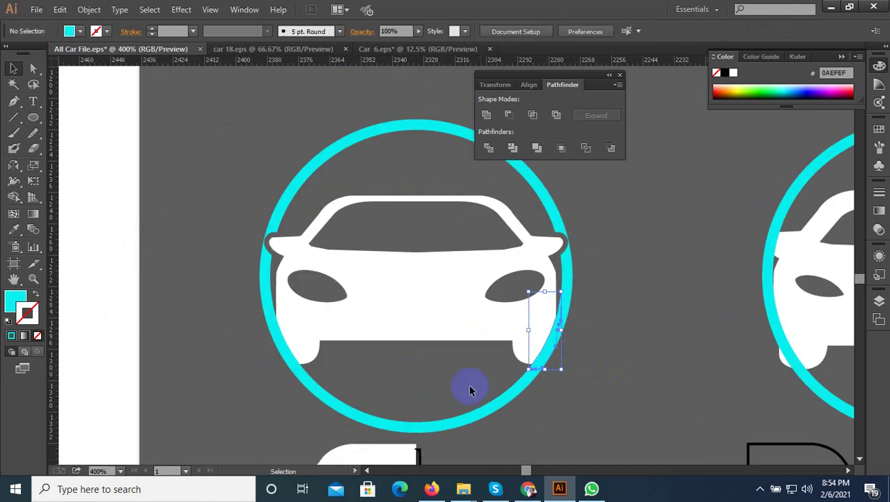
click(291, 357)
click(251, 367)
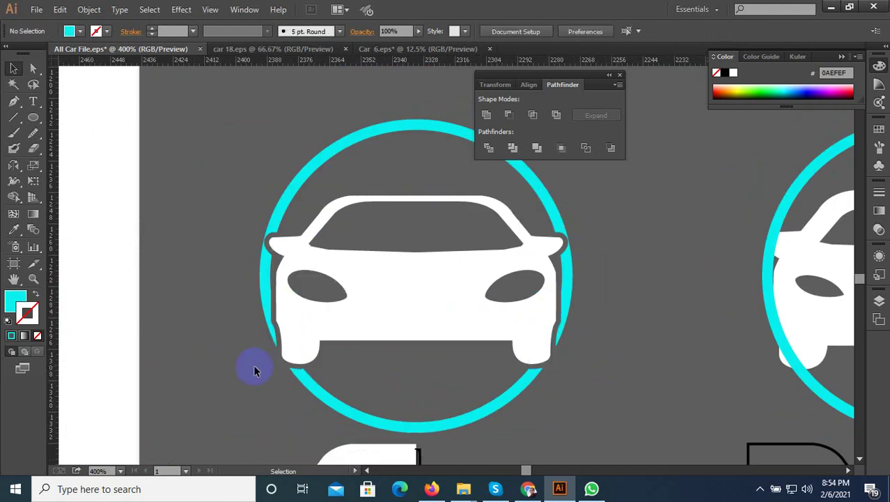
click(280, 361)
click(531, 350)
scroll(574, 374, down, 3)
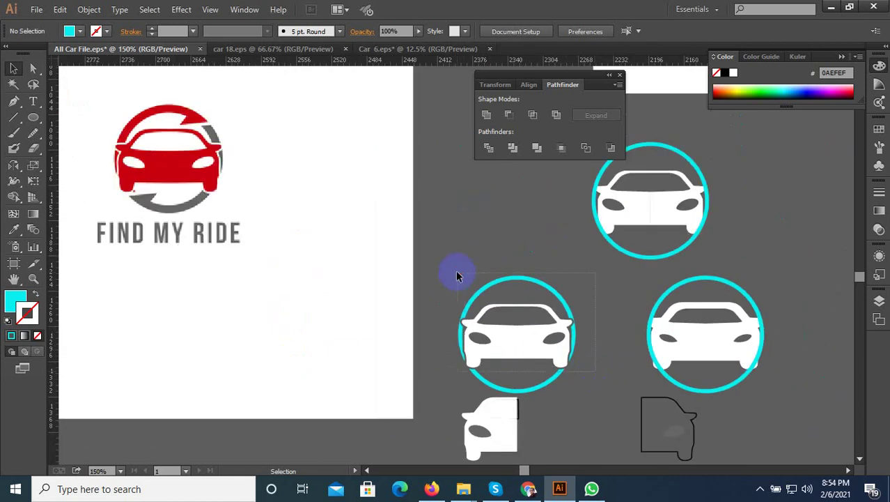
Step: Fill the windshield and both headlights with white sampled by the Eyedropper
drag(456, 276, 535, 369)
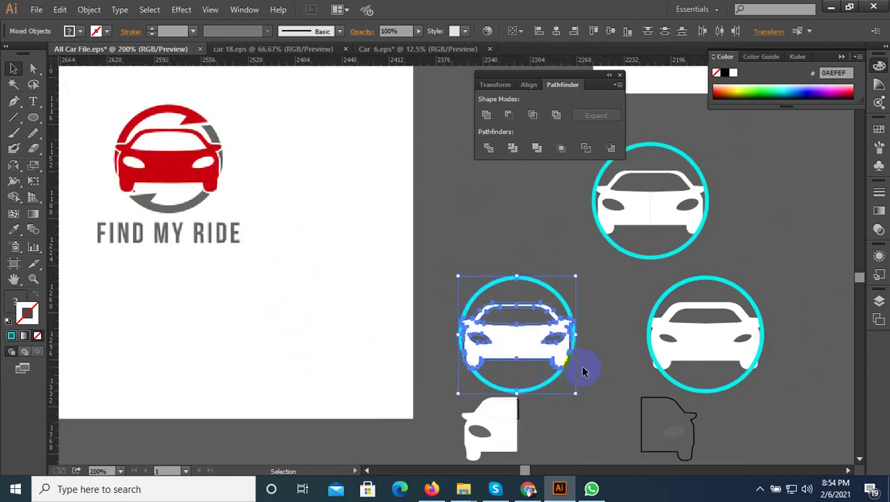
scroll(582, 364, up, 3)
click(461, 290)
click(396, 301)
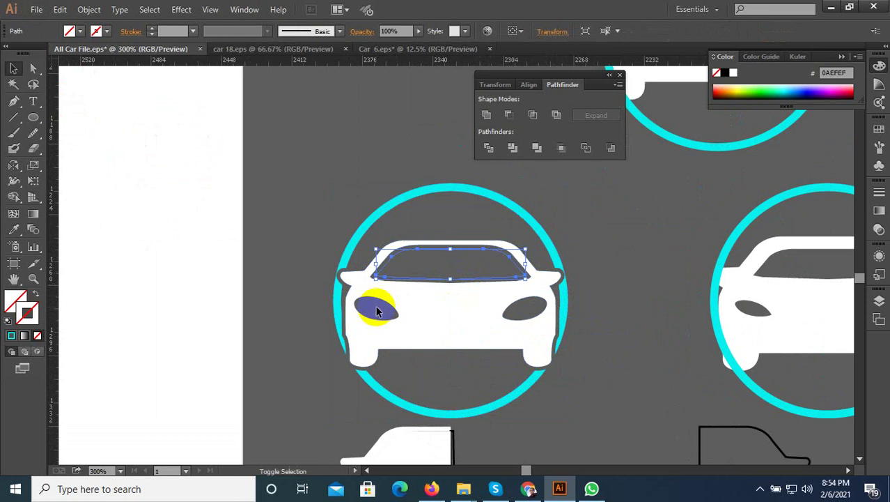
shift+click(396, 301)
shift+click(513, 309)
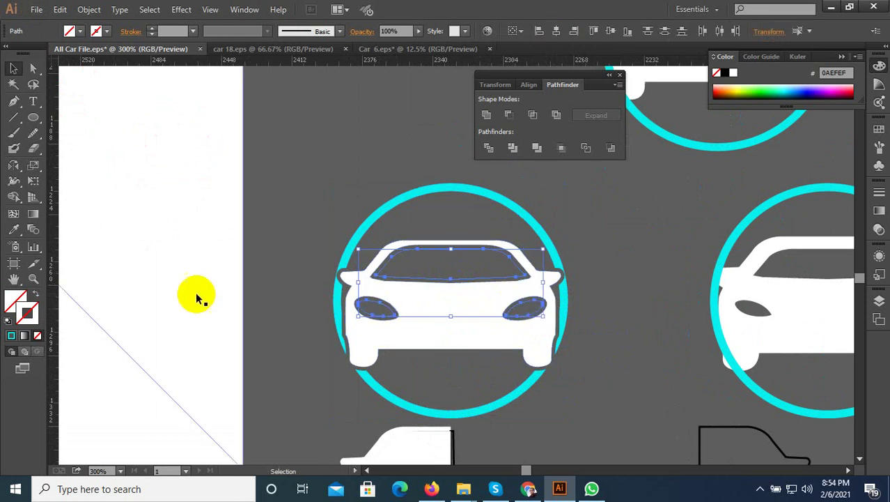
click(13, 229)
click(433, 309)
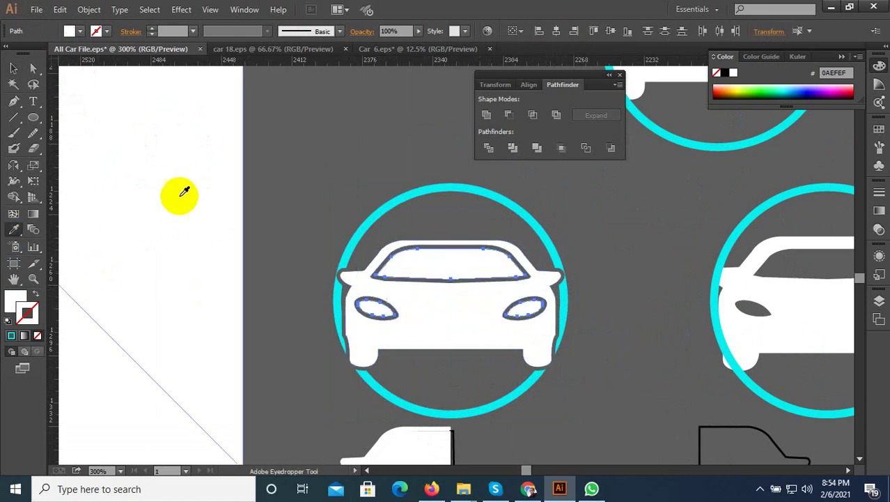
click(13, 67)
Step: Deselect, review the result, and select the cut-through car-in-circle icon
click(460, 411)
alt+scroll(461, 411, down, 1)
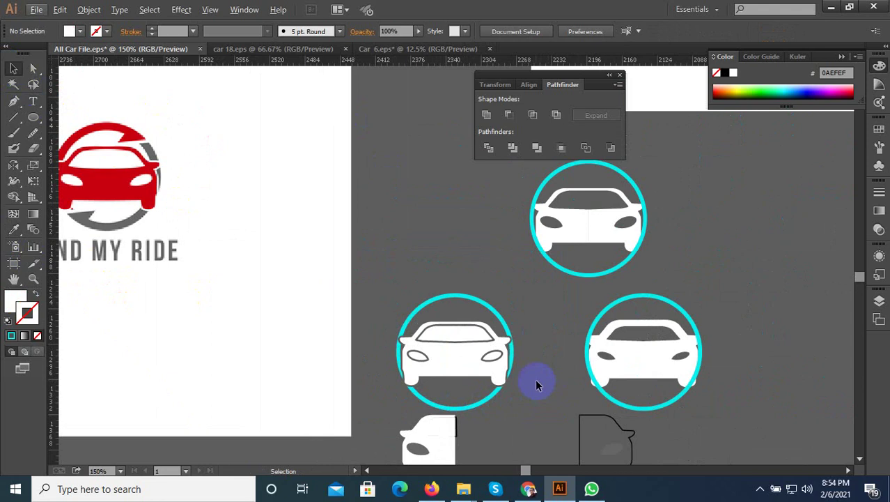
alt+scroll(457, 329, up, 2)
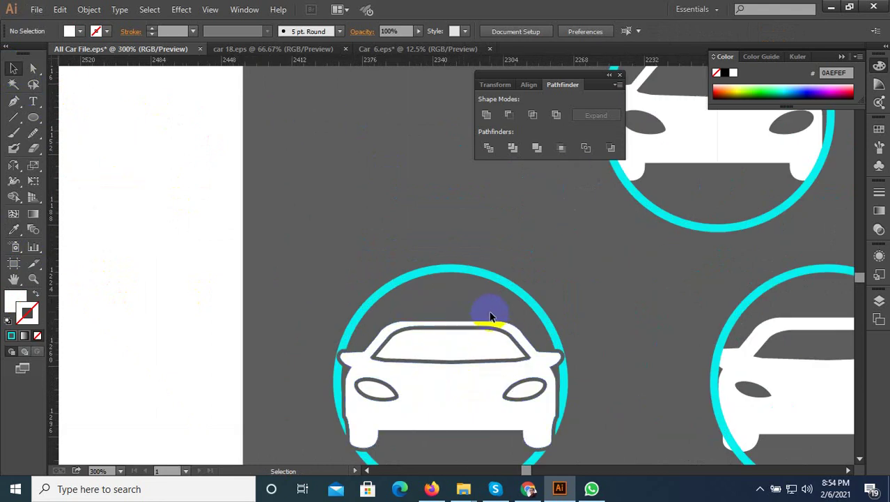
alt+scroll(538, 311, down, 1)
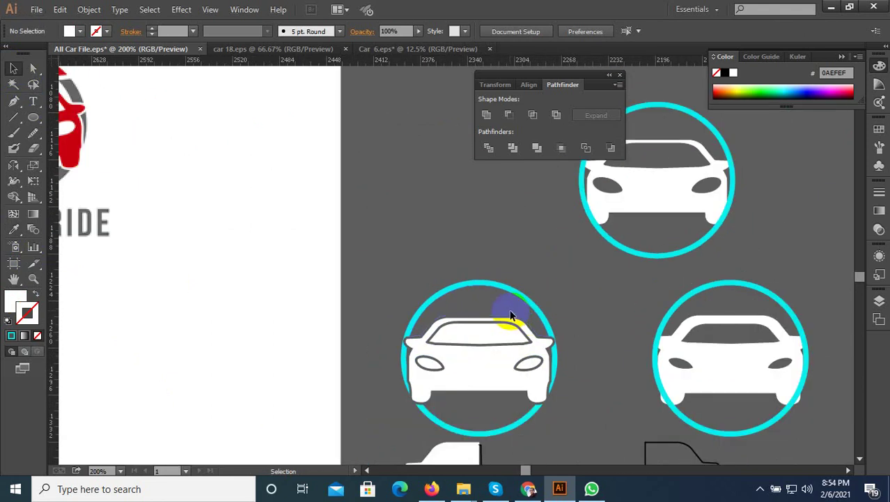
alt+scroll(519, 306, down, 1)
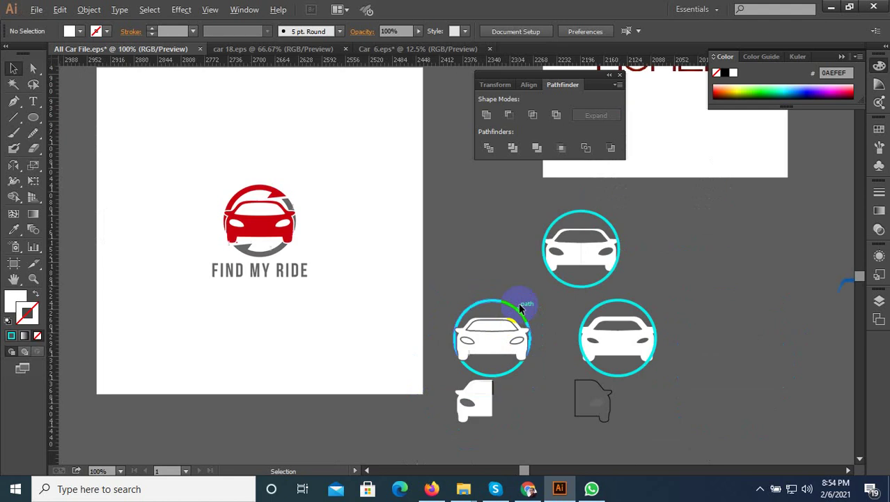
click(441, 367)
Step: Fill the selected car icon with the logo's red using the Eyedropper
alt+scroll(437, 304, up, 1)
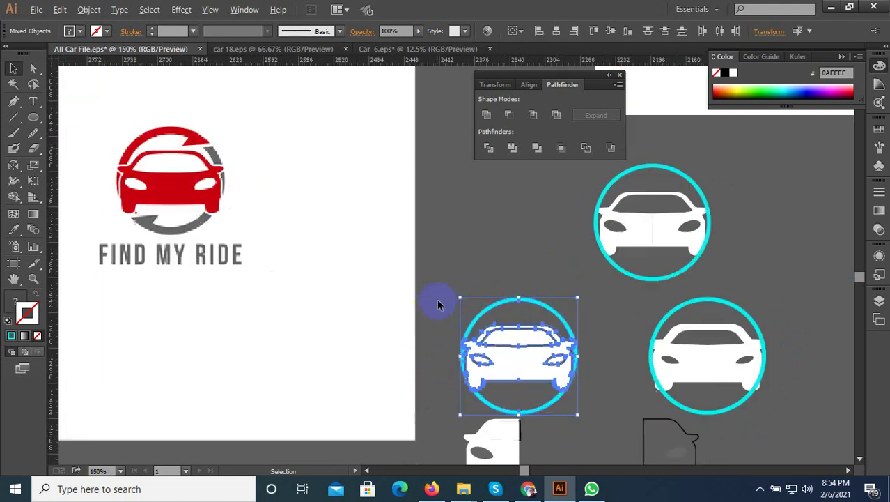
click(13, 229)
click(187, 193)
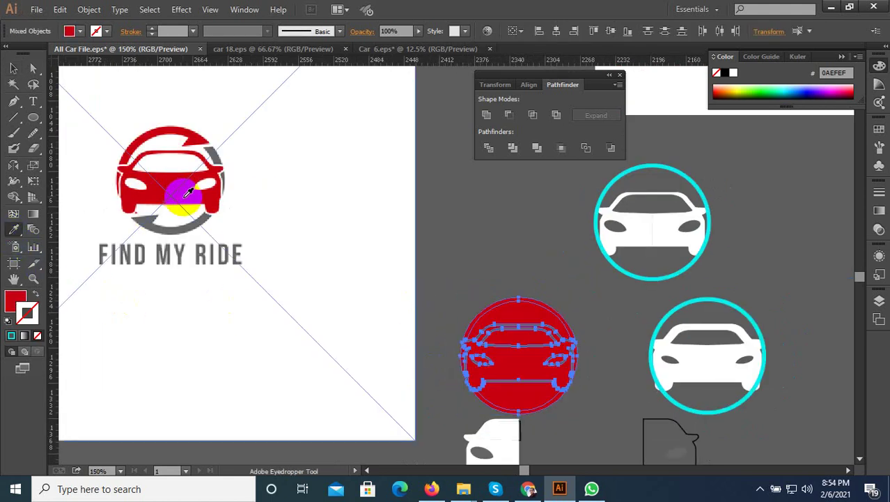
click(13, 68)
click(550, 293)
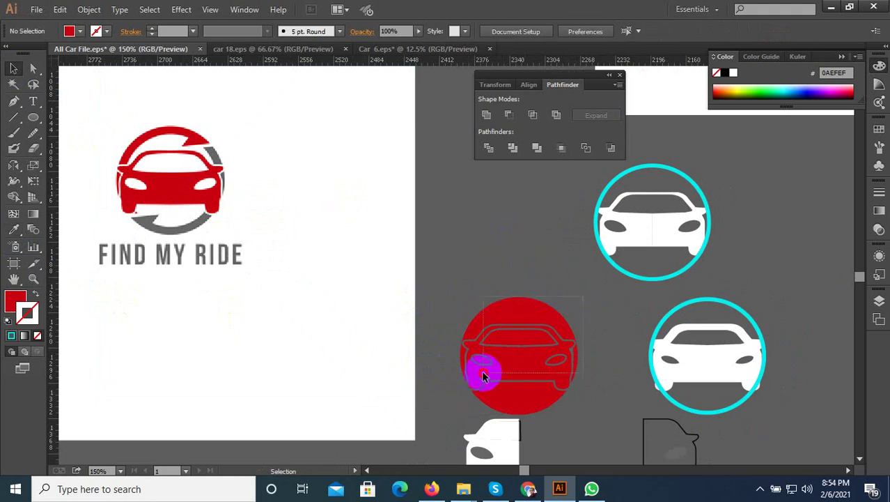
Step: Alt-drag a copy of the red badge upward and delete the lower circle's solid fill
drag(501, 373, 501, 227)
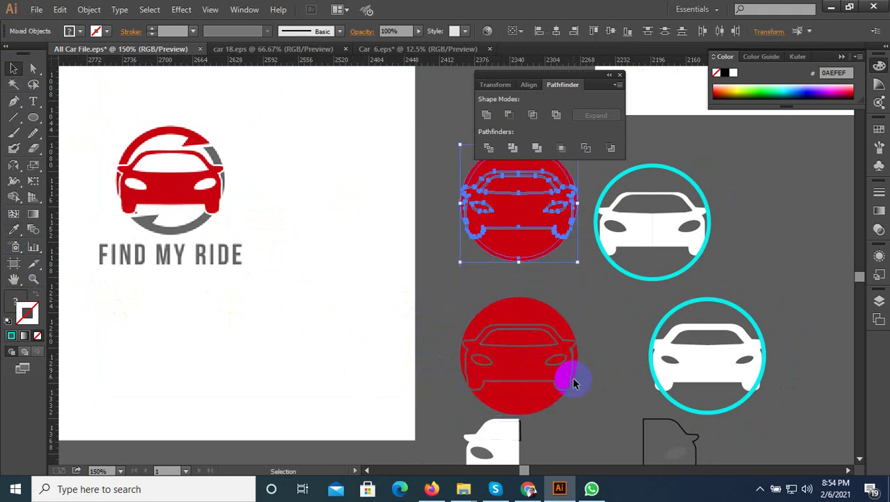
key(ctrl+shift+a)
click(507, 315)
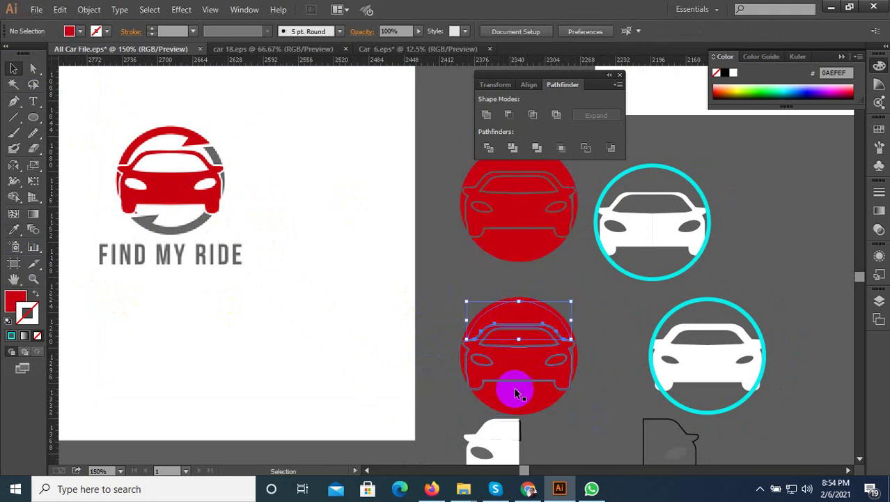
key(Delete)
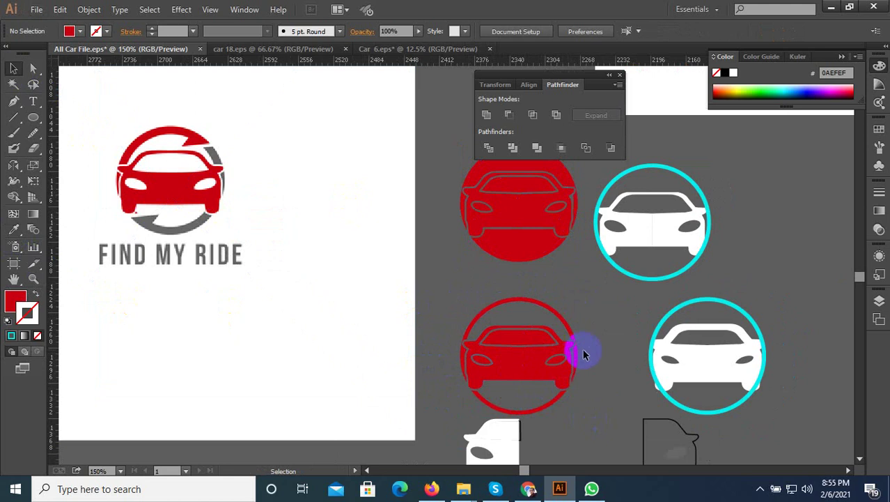
scroll(587, 367, up, 3)
Step: Check the windshield and headlights, then select the lower ring and car together
click(413, 304)
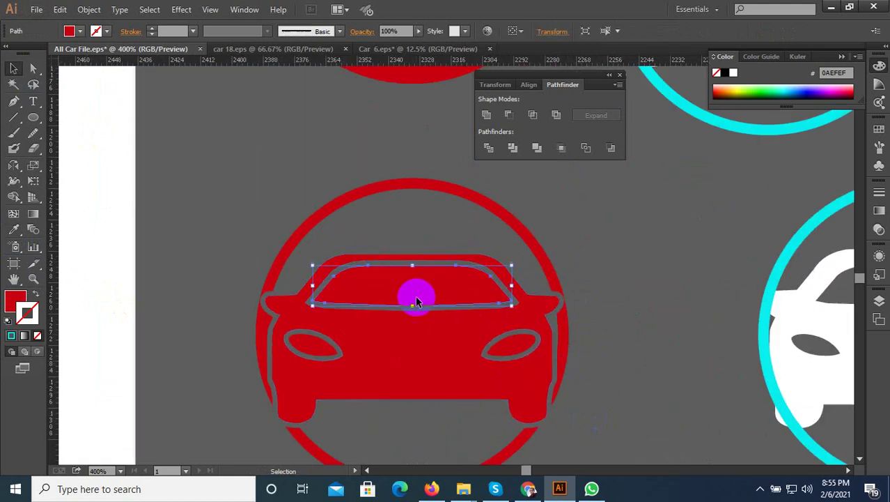
shift+click(299, 346)
shift+click(529, 351)
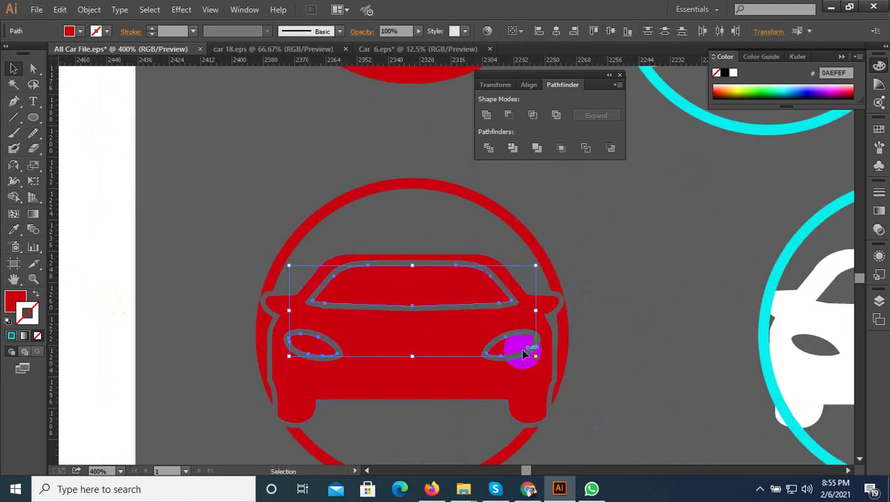
key(ctrl+shift+a)
scroll(509, 368, down, 3)
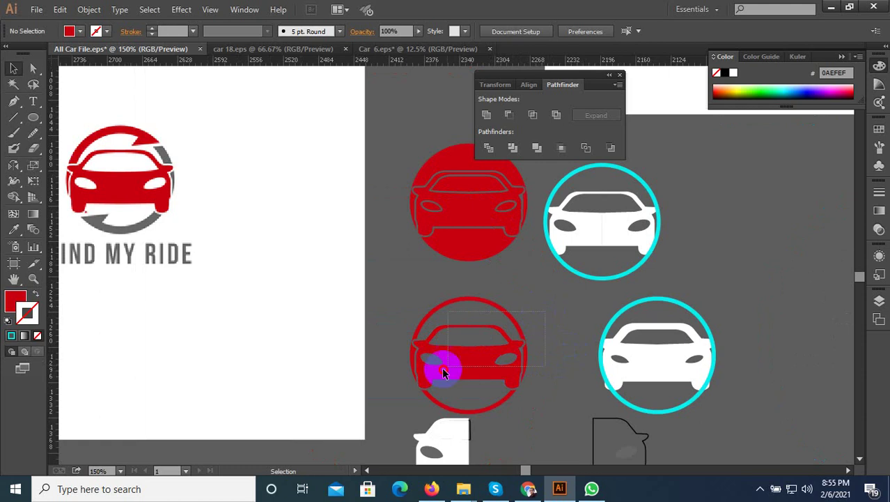
drag(400, 402, 469, 390)
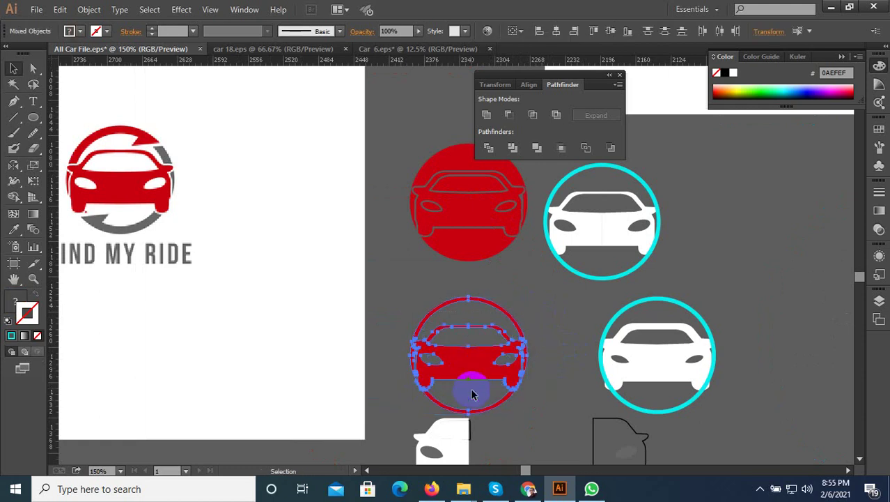
scroll(457, 407, down, 4)
mouse_move(511, 342)
mouse_down()
mouse_move(433, 305)
mouse_move(434, 296)
mouse_up()
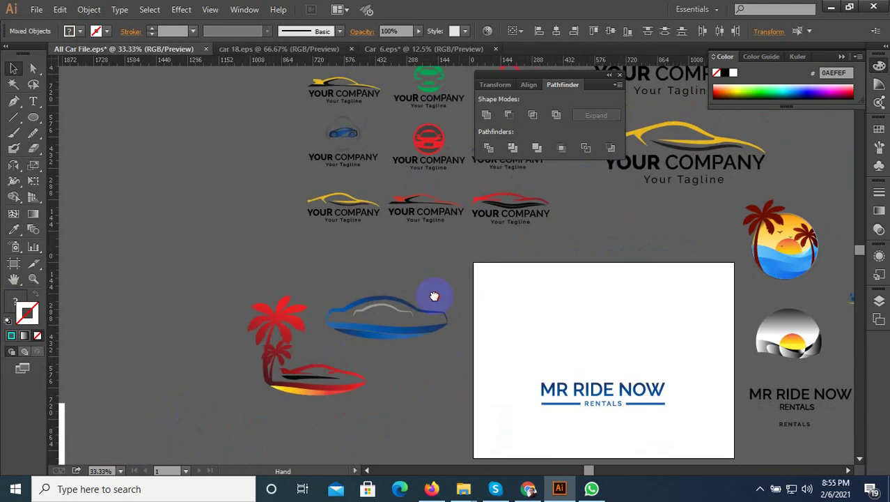
Step: Scale up the red car-ring emblem and centre it above the MR RIDE NOW RENTALS text
scroll(513, 408, up, 1)
scroll(533, 394, up, 2)
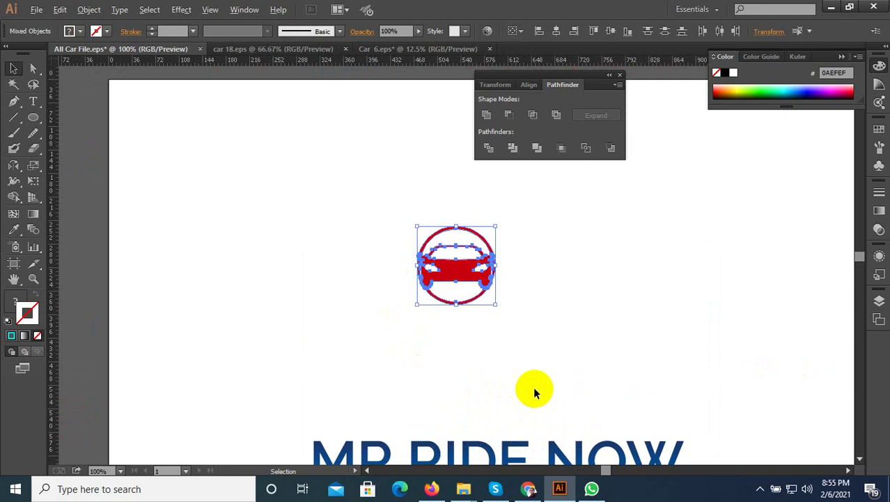
drag(453, 288, 395, 219)
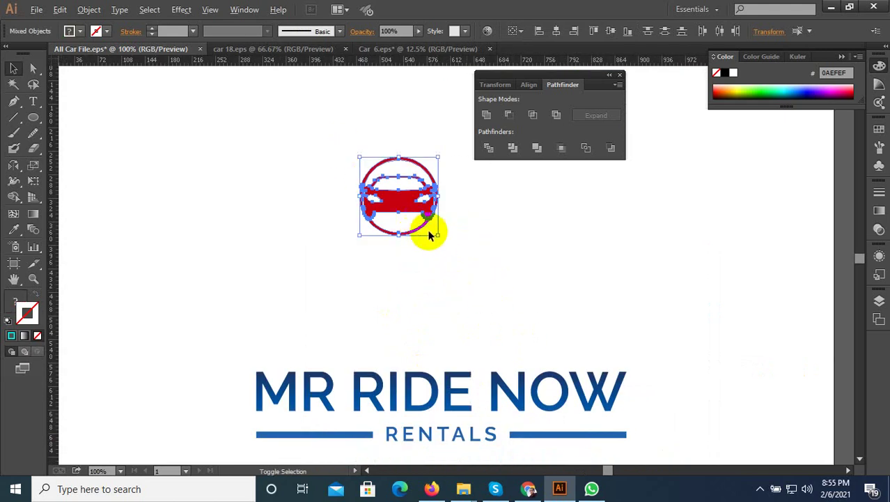
drag(437, 238, 468, 266)
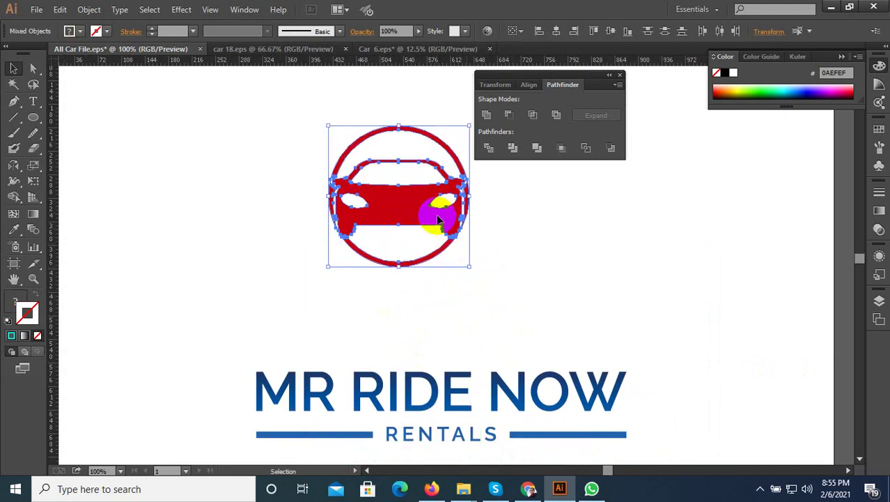
drag(425, 228, 485, 292)
scroll(486, 291, down, 1)
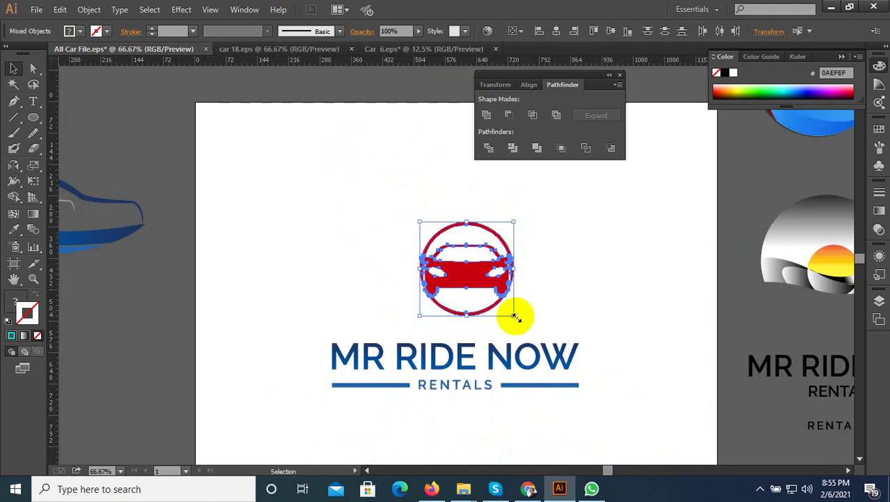
drag(515, 317, 531, 333)
drag(487, 292, 465, 276)
Step: Group the emblem's pieces into one object
right_click(481, 304)
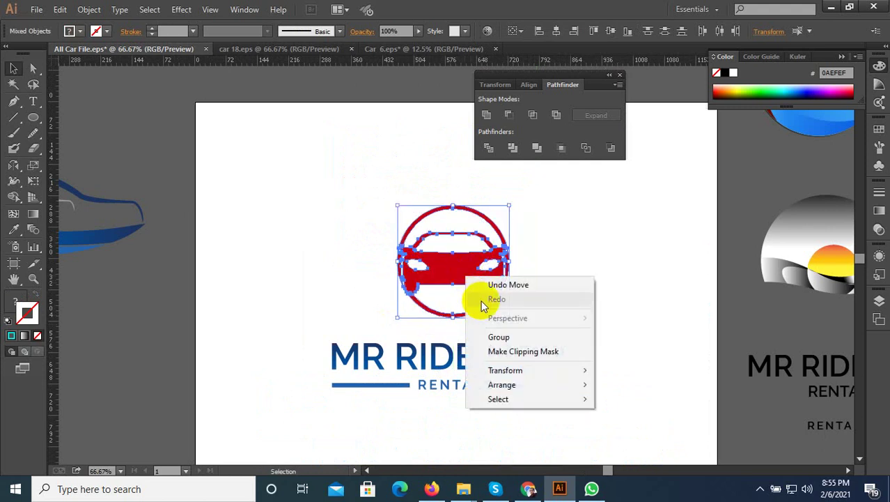
click(500, 336)
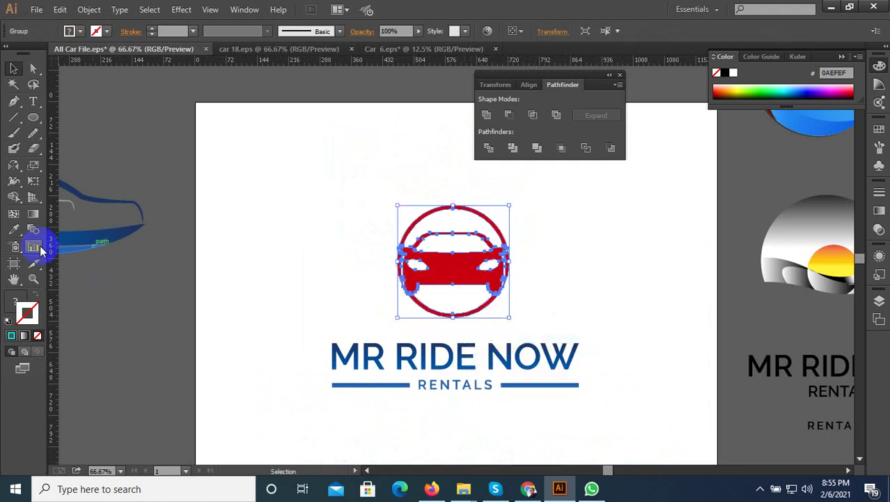
click(20, 233)
scroll(148, 243, down, 2)
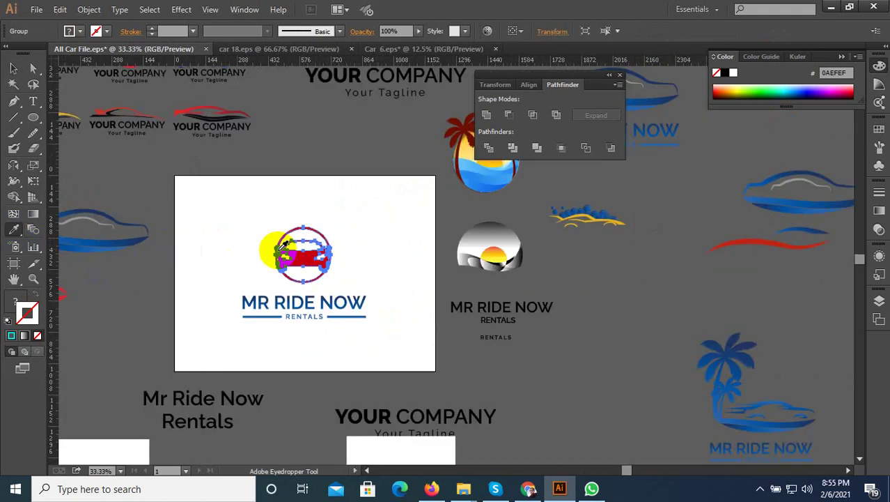
Step: Eyedropper other logos' gradients onto the emblem until it shows red-to-dark-red, then deselect
click(496, 257)
scroll(292, 256, up, 3)
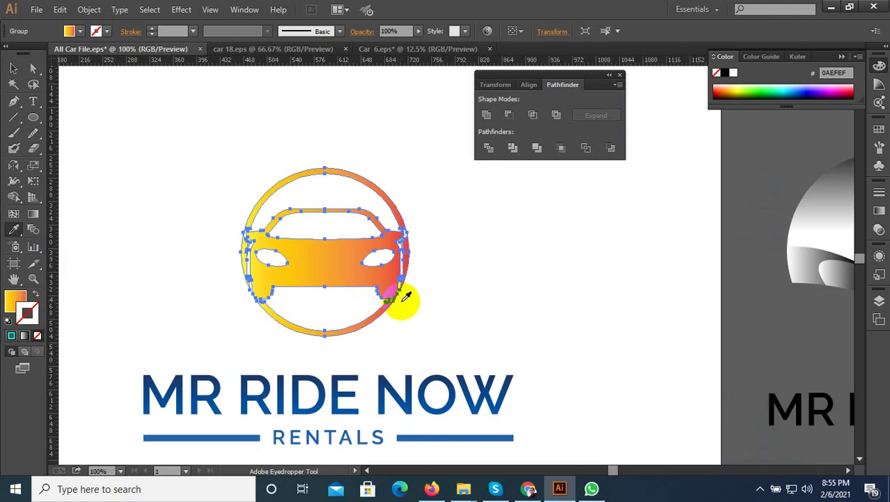
scroll(422, 301, down, 3)
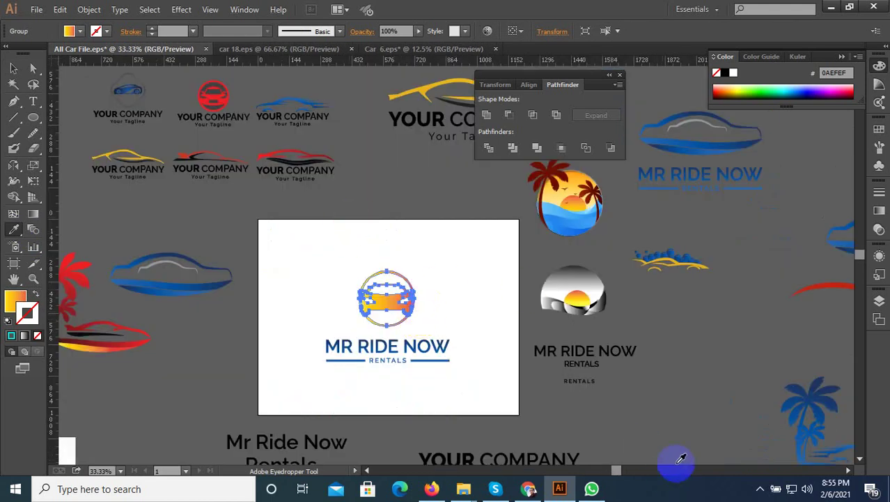
click(760, 489)
scroll(384, 327, up, 3)
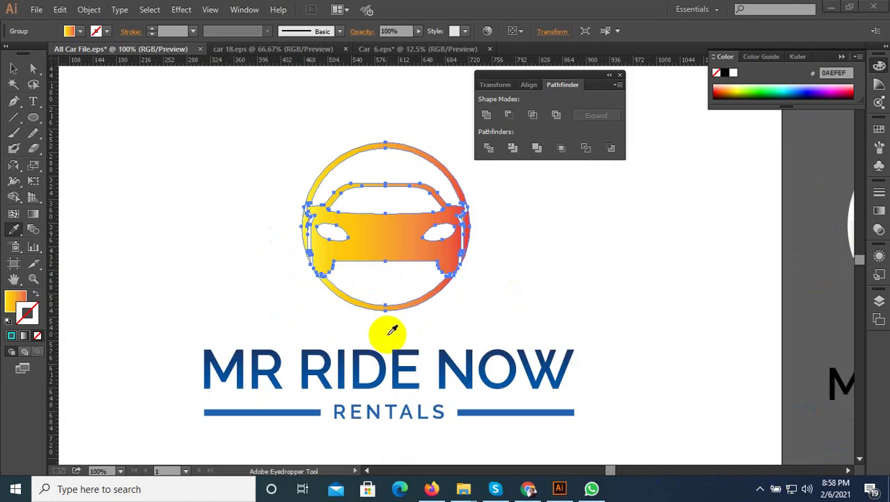
scroll(413, 331, down, 2)
scroll(265, 322, down, 1)
scroll(129, 327, up, 1)
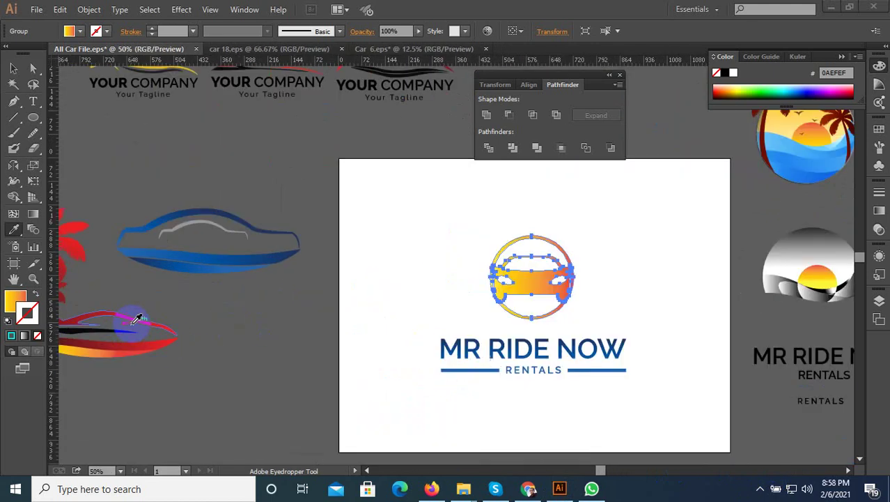
scroll(125, 278, down, 1)
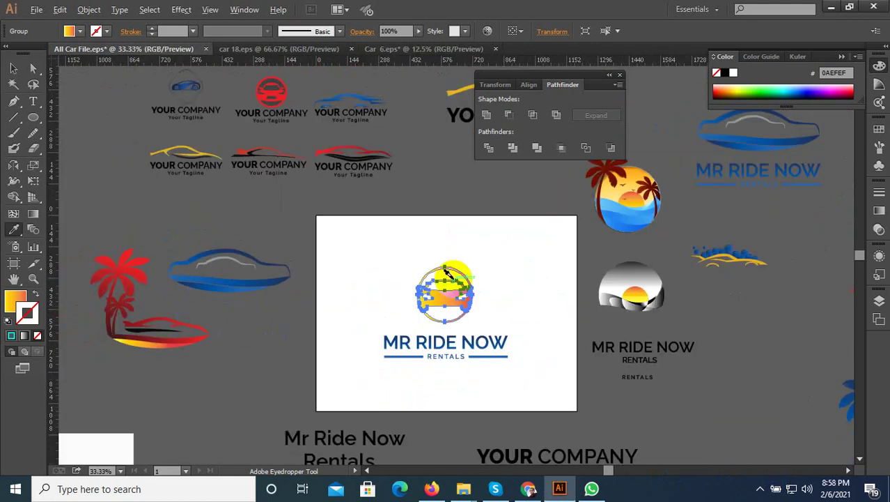
scroll(466, 277, up, 2)
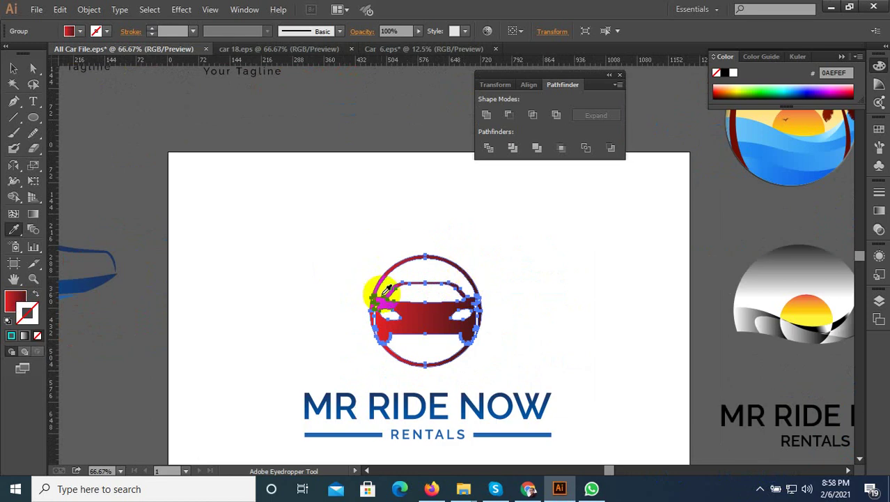
click(13, 68)
click(201, 137)
Step: Copy the emblem's red gradient onto the MR RIDE NOW RENTALS text group with the Eyedropper
click(407, 335)
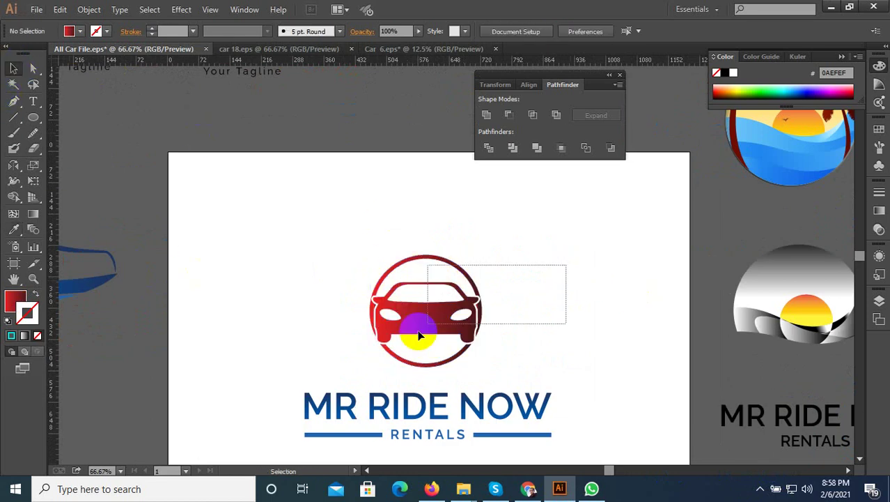
scroll(408, 334, down, 1)
click(526, 293)
drag(564, 372, 342, 443)
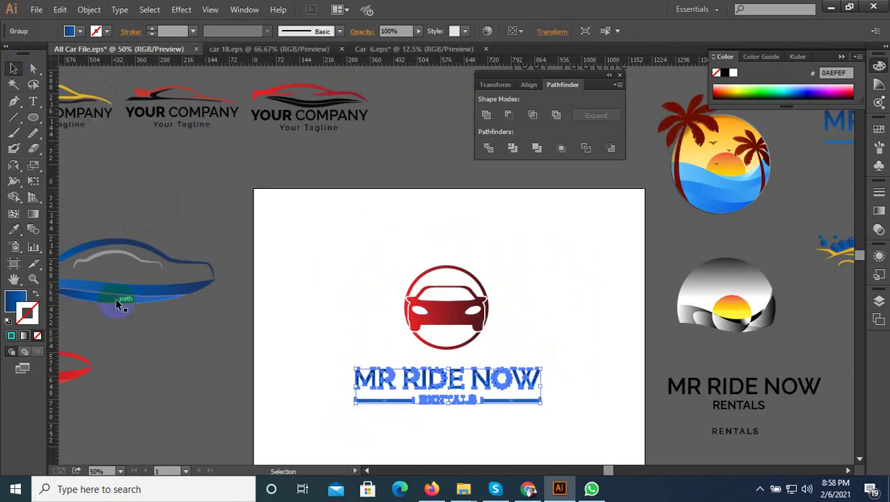
click(14, 230)
scroll(411, 322, up, 1)
click(456, 307)
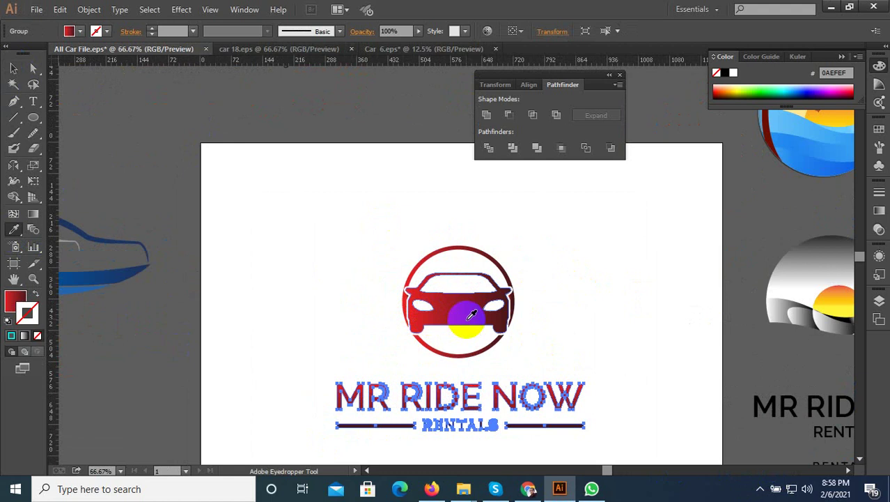
click(10, 71)
click(494, 245)
Step: Select only the car emblem and rescale it from a corner handle above the text
drag(562, 234, 363, 351)
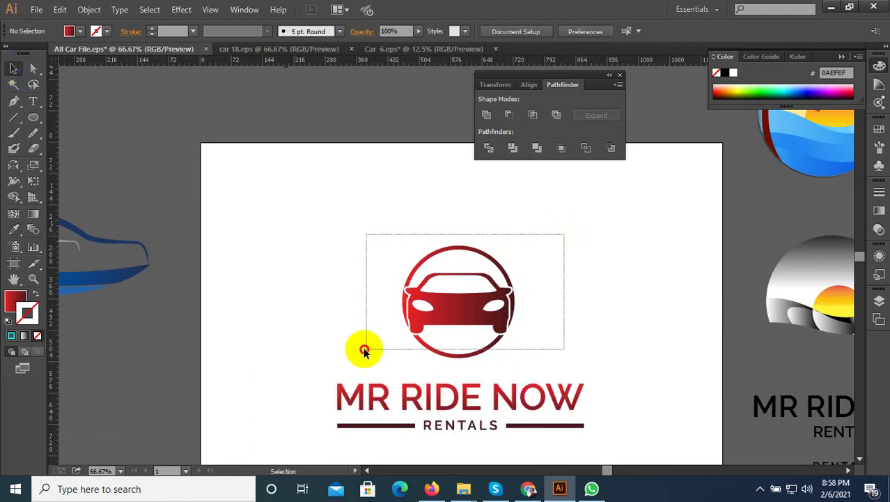
right_click(429, 311)
click(438, 273)
scroll(517, 247, down, 2)
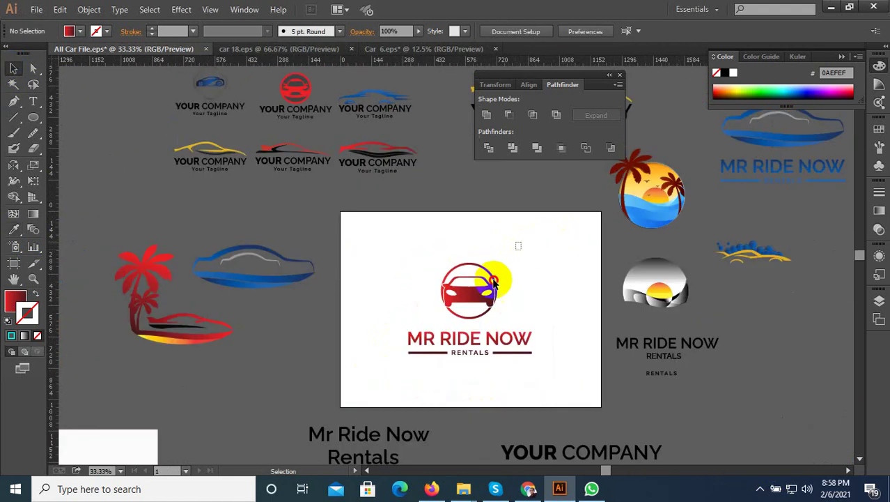
drag(517, 246, 497, 352)
click(447, 308)
scroll(493, 310, up, 2)
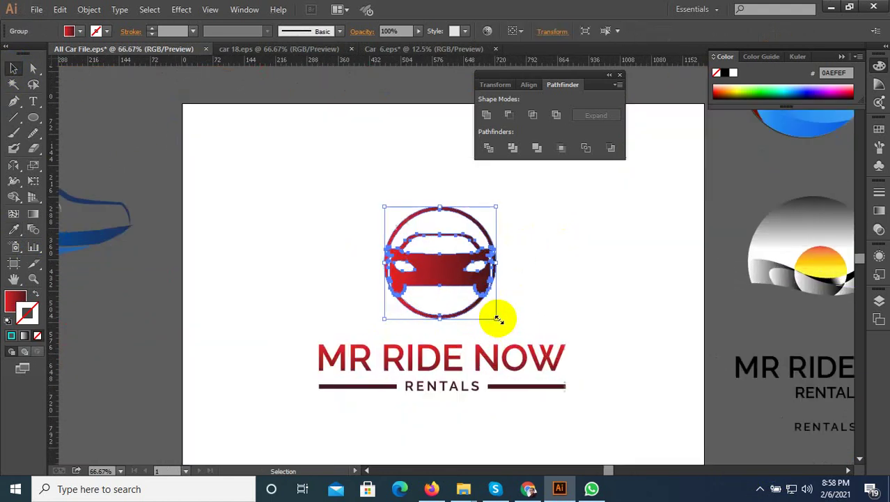
mouse_move(496, 315)
mouse_down()
mouse_move(518, 331)
mouse_move(509, 320)
mouse_up()
click(516, 275)
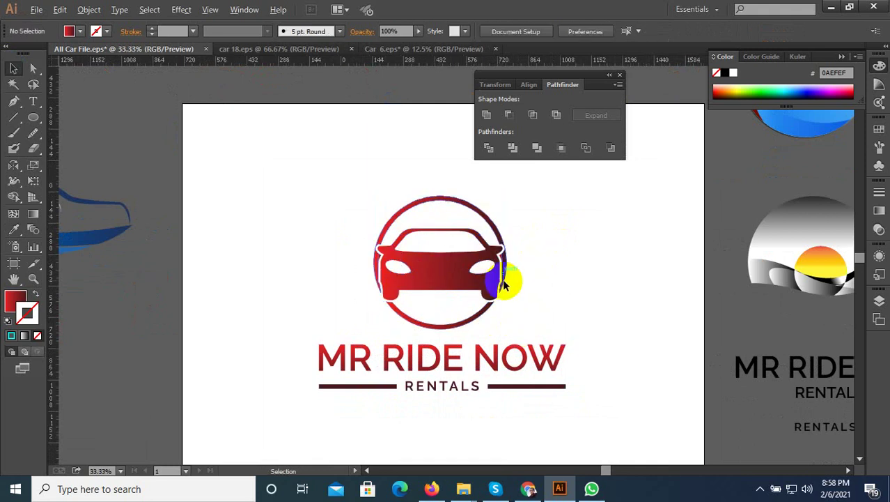
scroll(529, 258, down, 2)
scroll(523, 247, right, 1)
scroll(507, 294, up, 1)
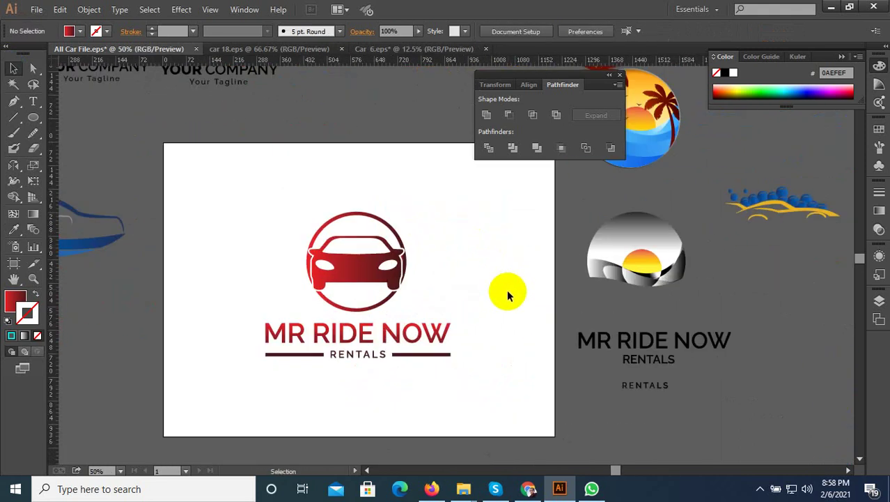
Step: Export the logo via Save for Web as a high-quality JPEG named Car-4
key(ctrl+alt+shift+s)
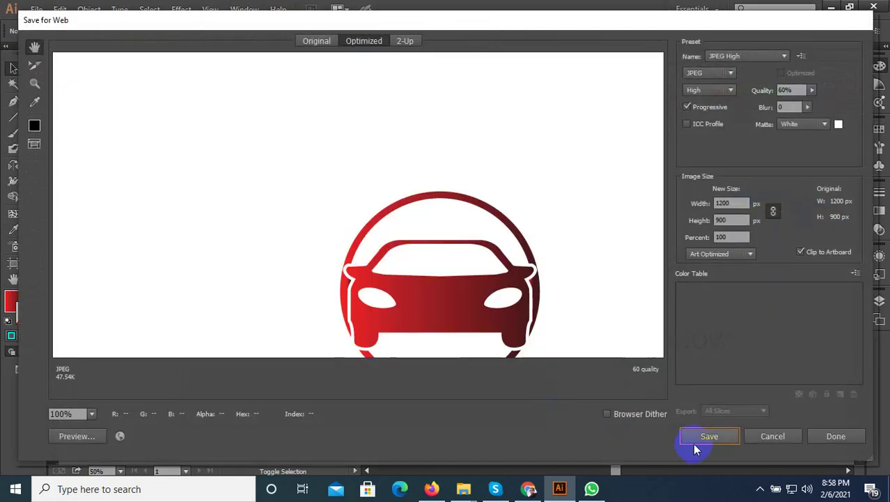
click(708, 436)
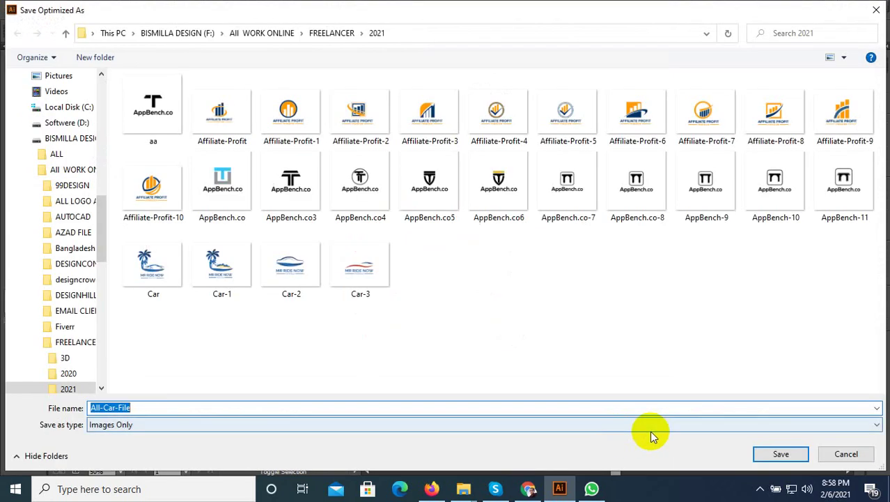
click(373, 275)
right_click(373, 276)
click(140, 408)
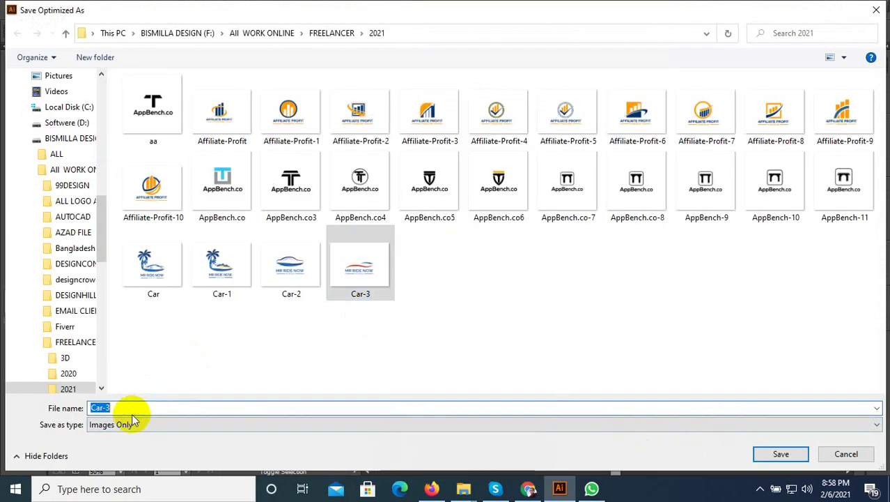
text(4)
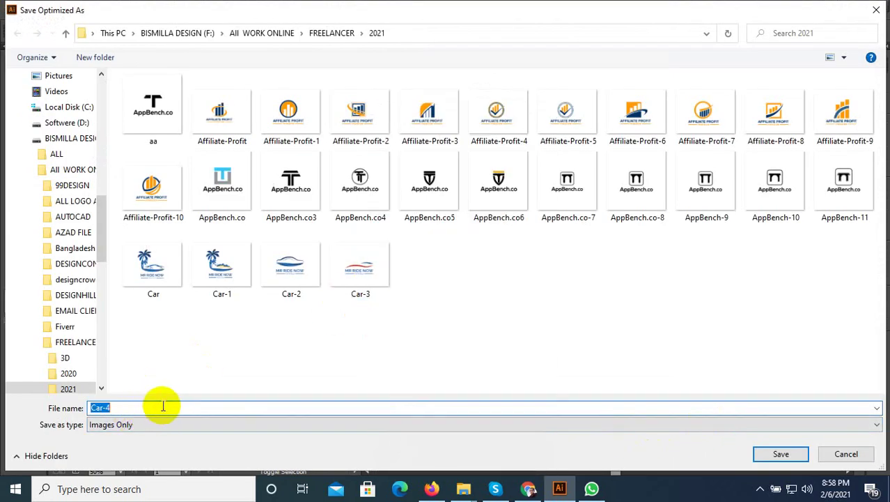
click(791, 453)
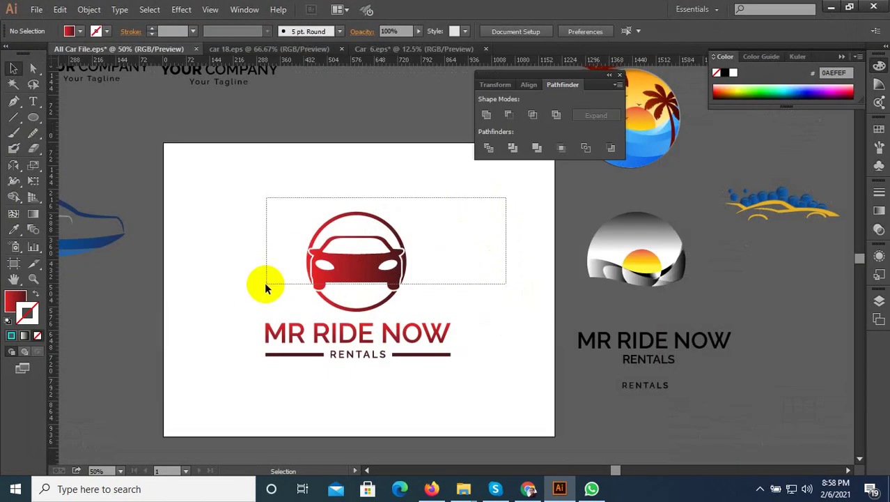
click(345, 300)
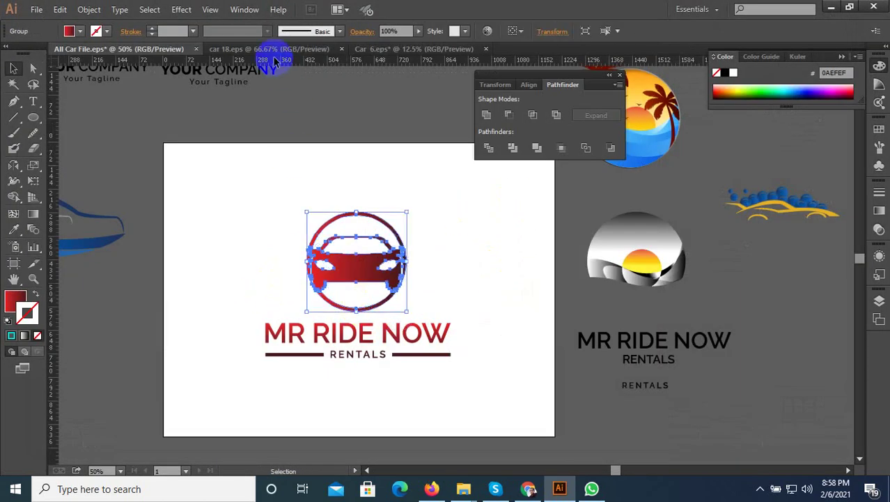
Step: In car 18, replace the red-and-blue swoosh with the pasted red car emblem above YOUR COMPANY
click(269, 49)
click(362, 266)
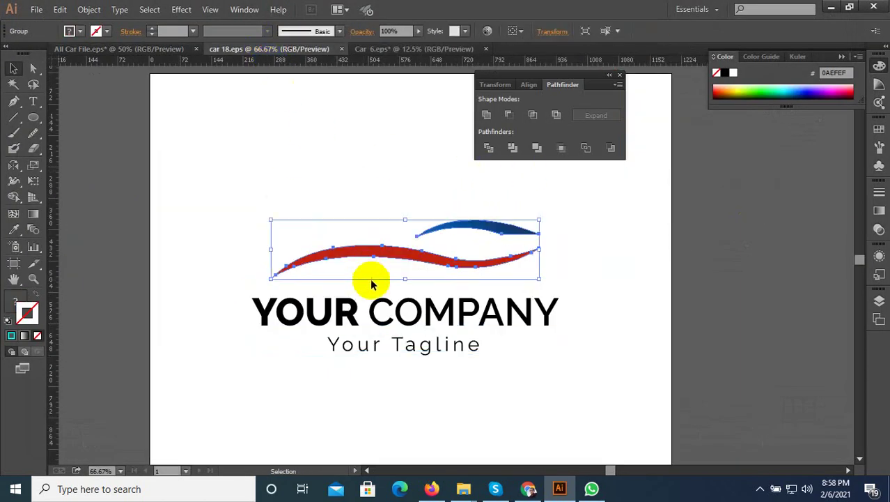
key(Delete)
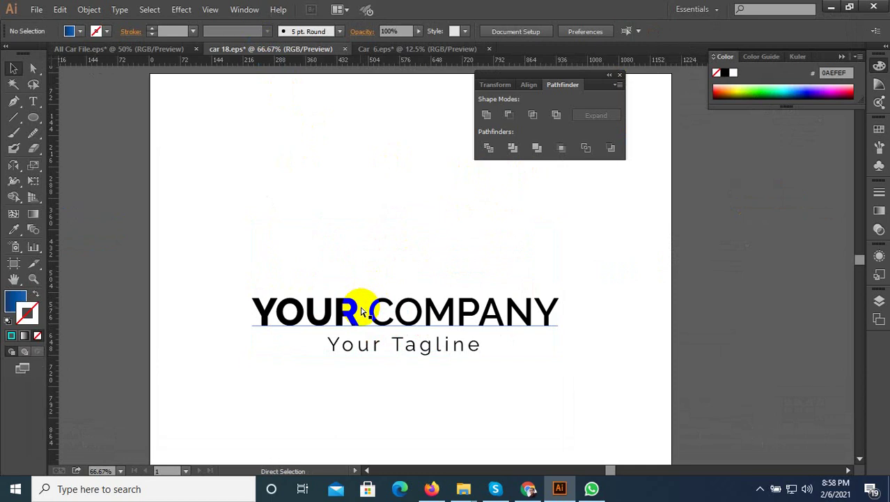
key(ctrl+v)
mouse_move(457, 288)
mouse_down()
mouse_move(399, 225)
mouse_move(408, 258)
mouse_up()
Step: Shift the emblem-and-text logo slightly down on the artboard and begin saving a copy
key(ctrl+minus)
key(ctrl+plus)
key(ctrl+minus)
key(ctrl+minus)
drag(496, 253, 343, 414)
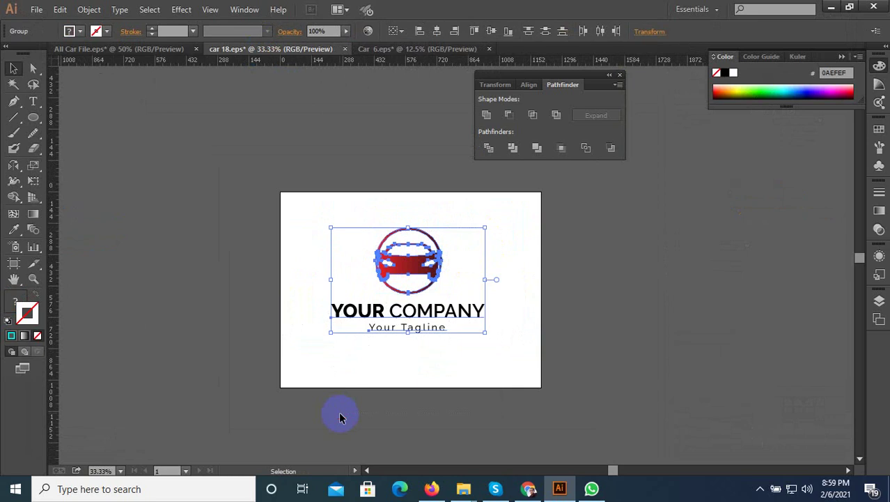
click(472, 243)
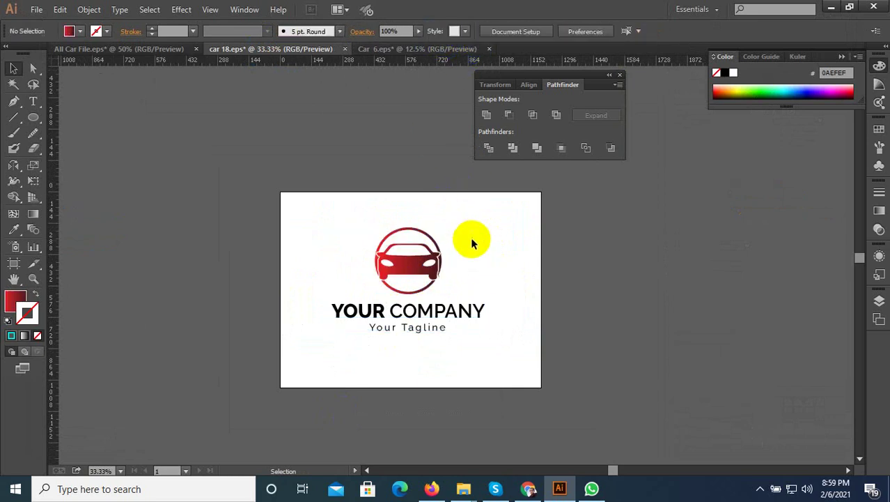
drag(397, 314, 407, 325)
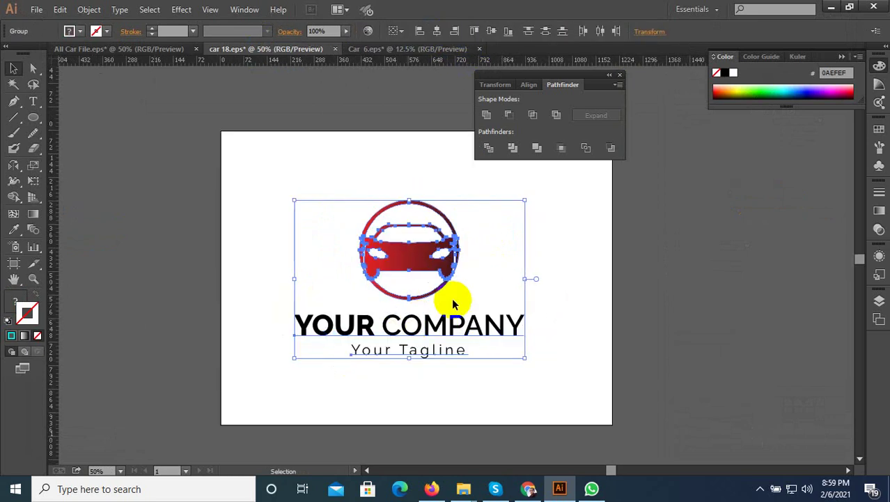
click(495, 307)
key(ctrl+shift+s)
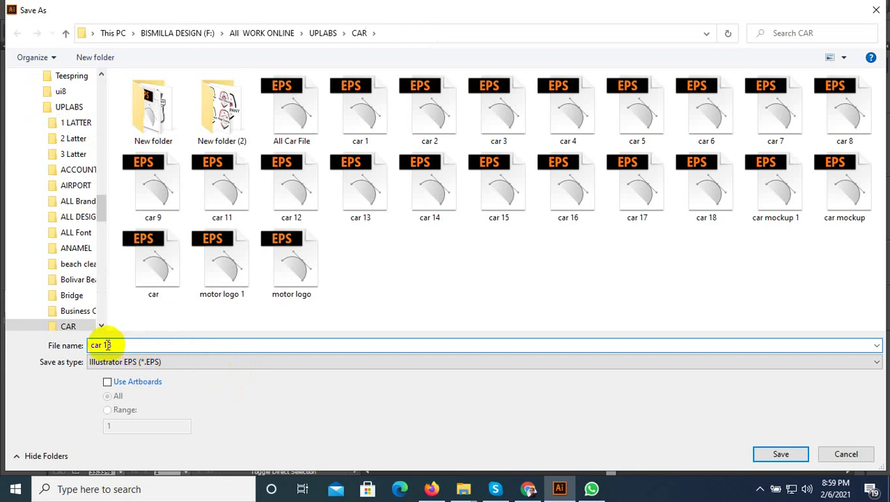
Step: Save the document as the EPS file car 19 with default EPS options
drag(103, 344, 175, 344)
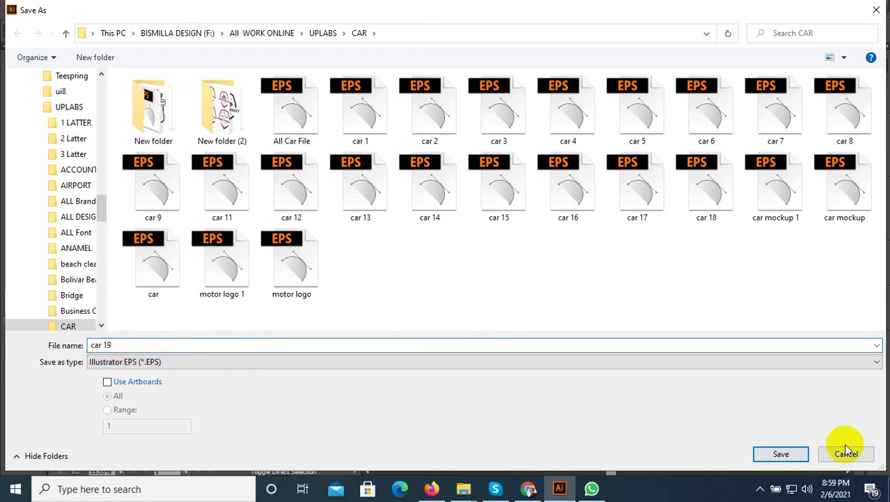
click(781, 453)
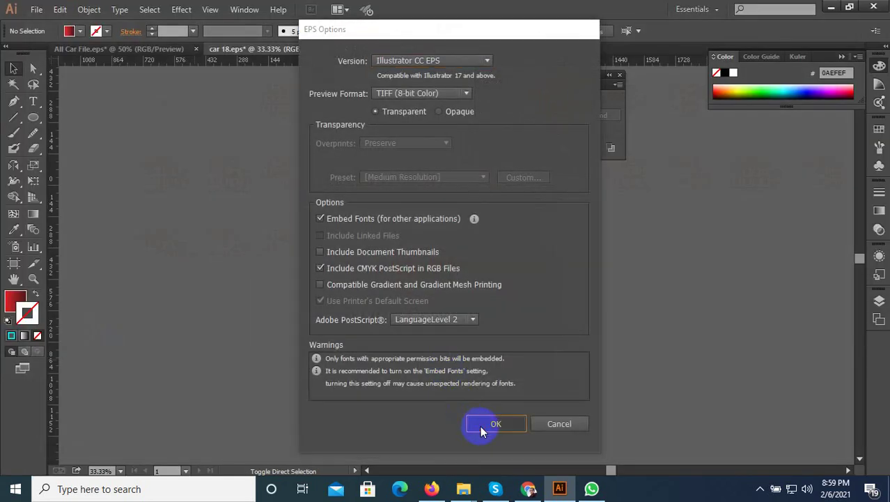
click(482, 424)
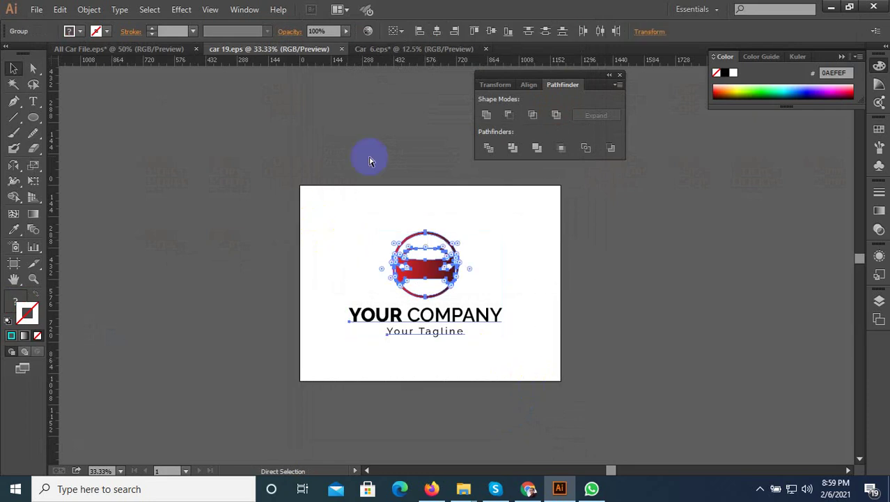
Step: Paste the car-emblem logo into Car 6, enlarge it and centre it on the artboard
click(386, 49)
key(ctrl+v)
key(ctrl+equal)
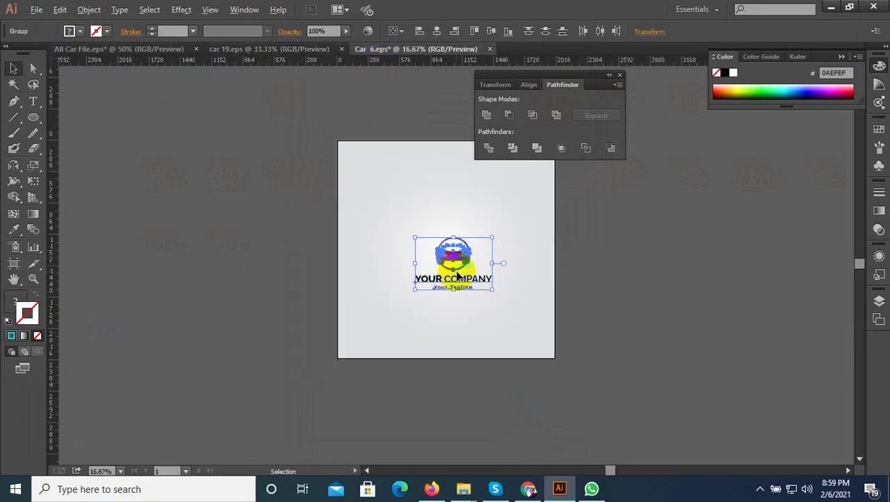
drag(493, 290, 524, 314)
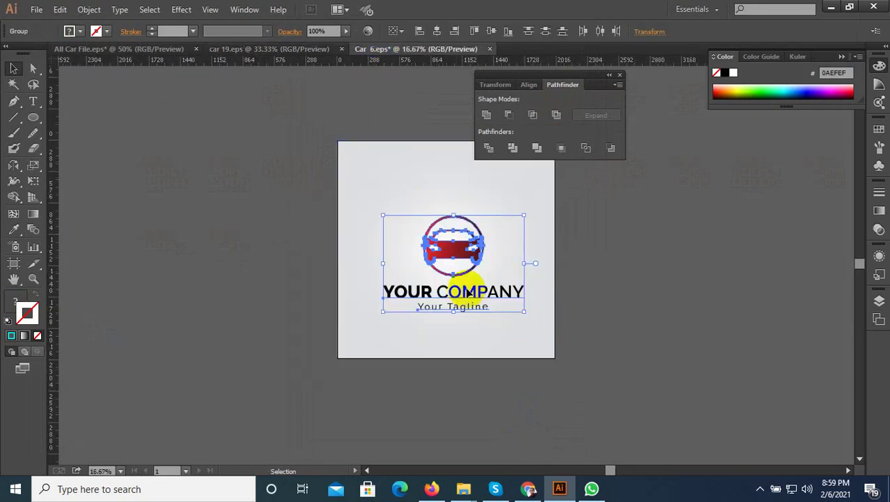
drag(465, 289, 456, 286)
Step: Convert the company text to outlines and begin saving a copy
click(119, 9)
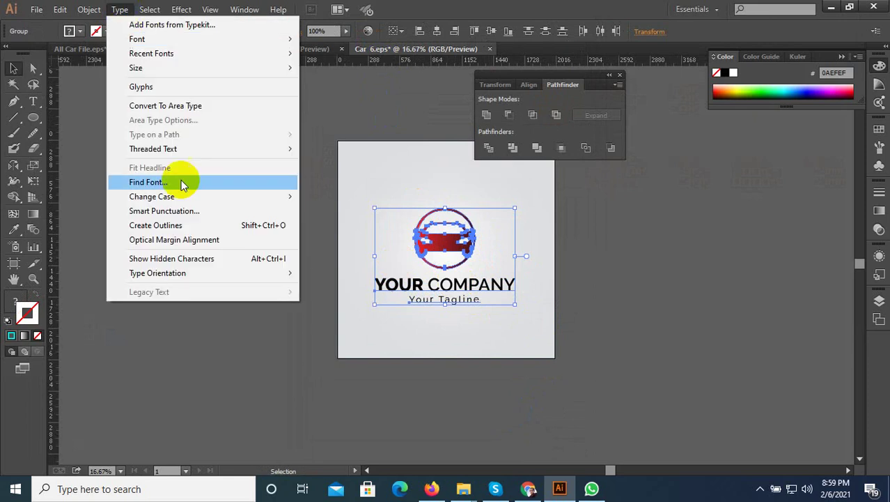
click(249, 223)
key(ctrl+shift+s)
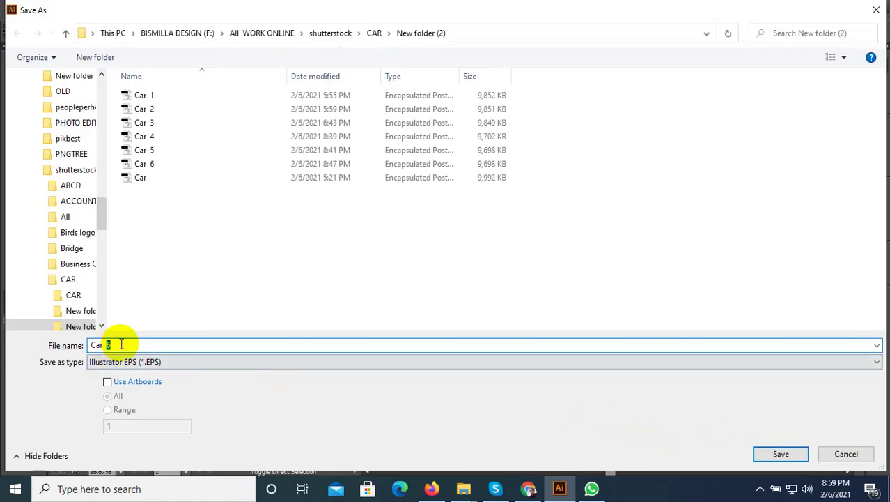
Step: Save the artwork as Car 7 in Illustrator 10 EPS format, accepting the older-format warning
text(8)
text(7)
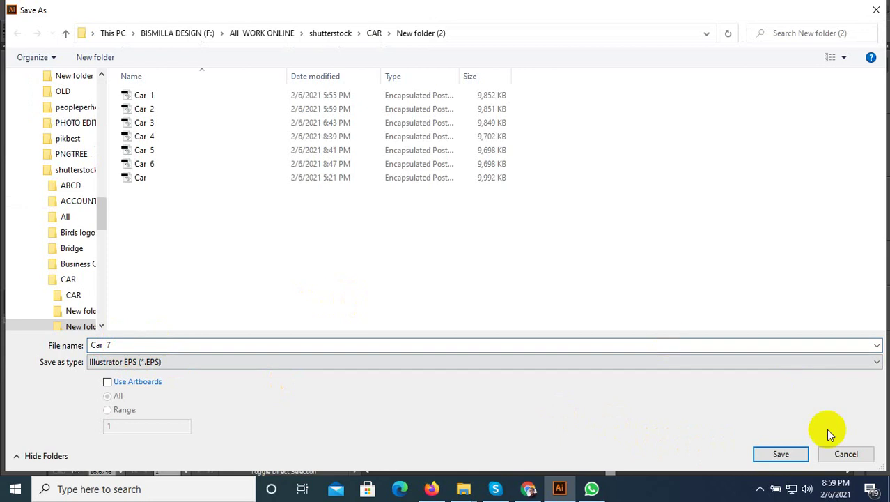
click(781, 455)
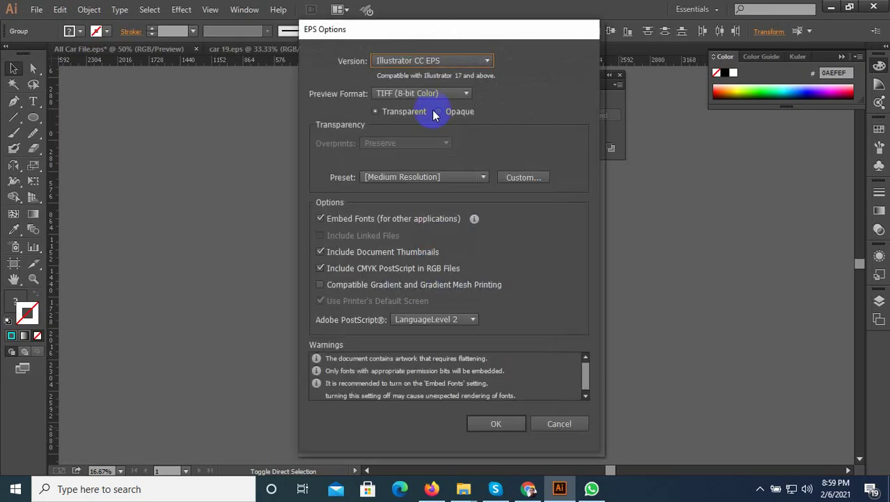
click(445, 60)
click(438, 208)
click(496, 423)
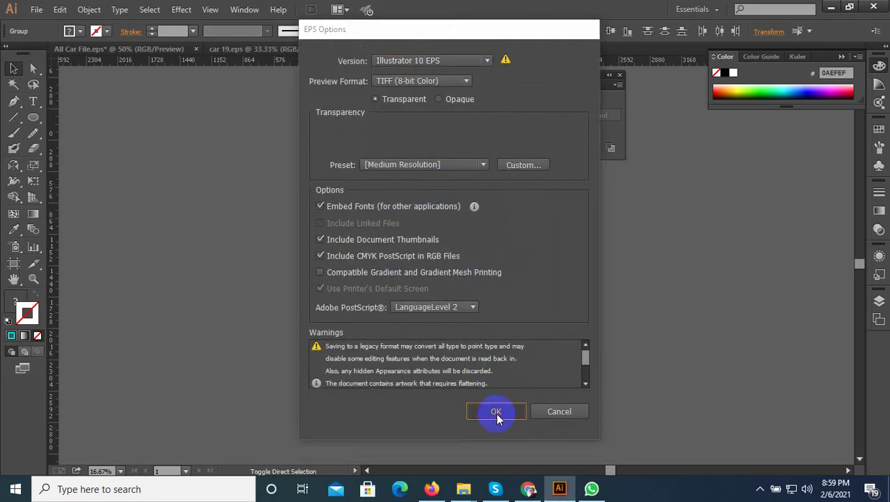
click(511, 267)
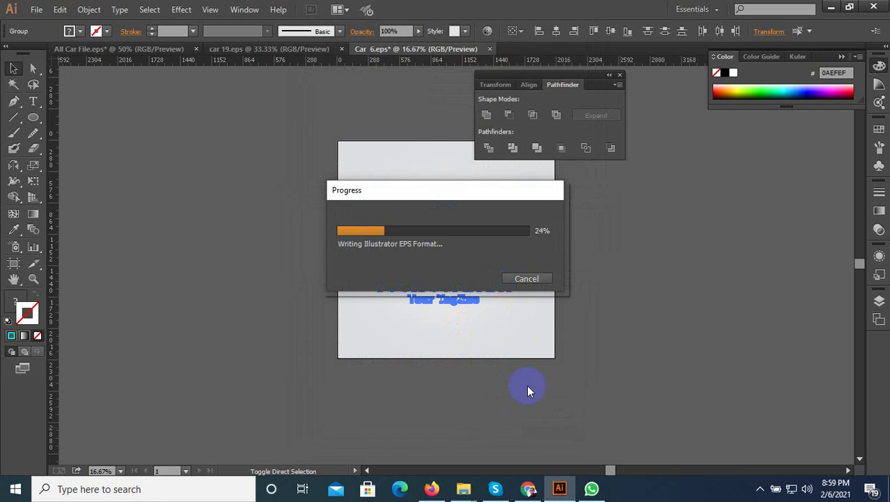
click(760, 490)
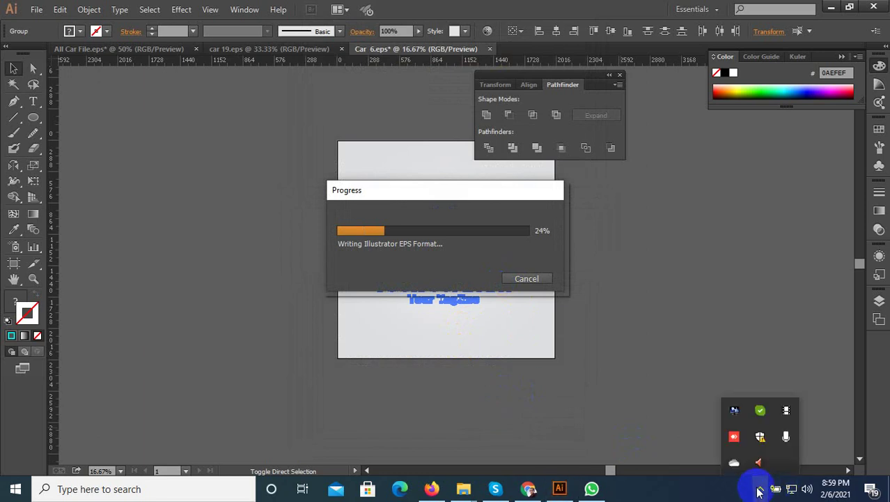